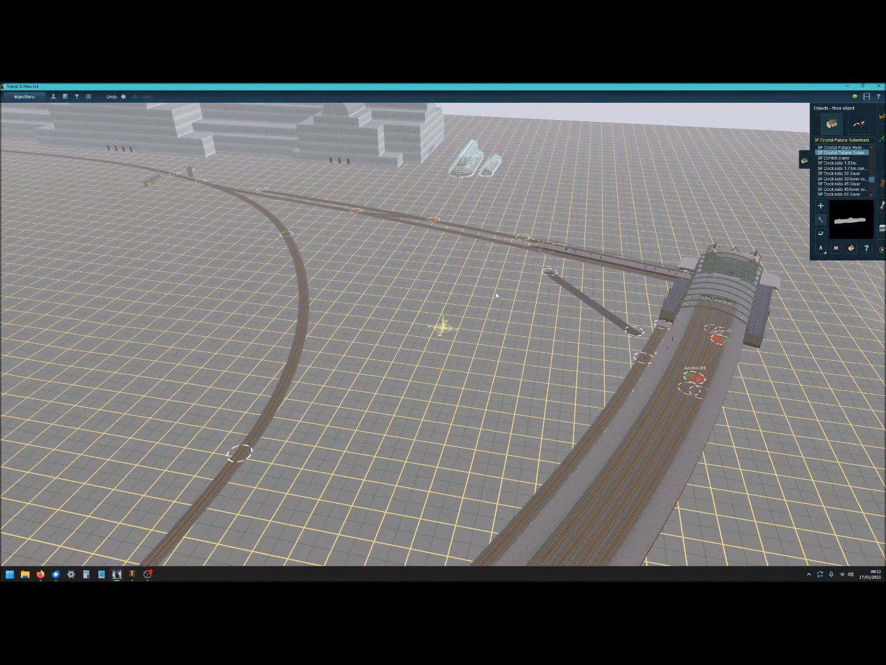
# Examine the arched-roof terminus station and its approach tracks from several sides.
pyautogui.press('Left')
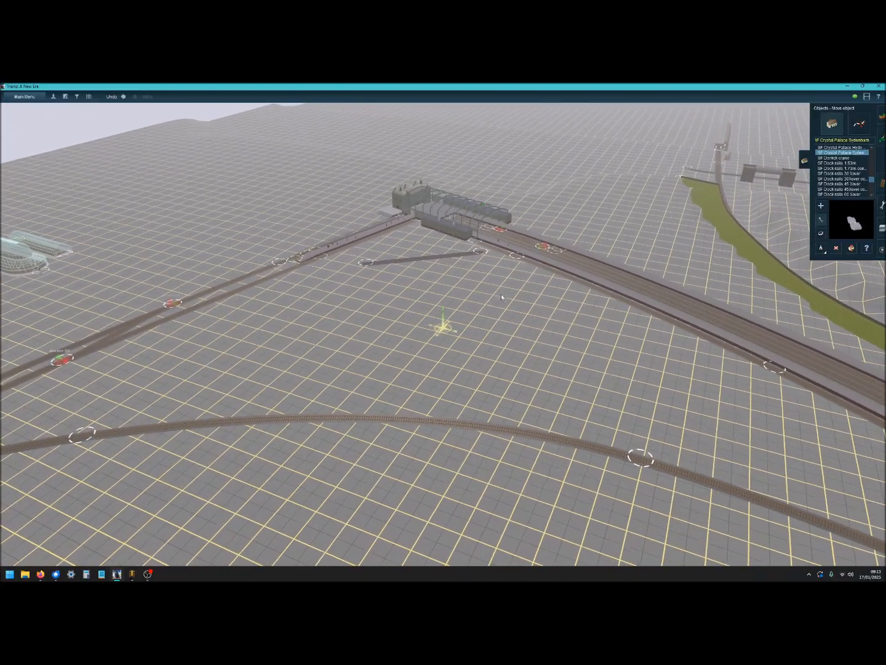
pyautogui.moveTo(497, 295); pyautogui.dragTo(429, 318, button='right')
pyautogui.moveTo(490, 334); pyautogui.dragTo(452, 321, button='right')
pyautogui.scroll(3, 453, 321)
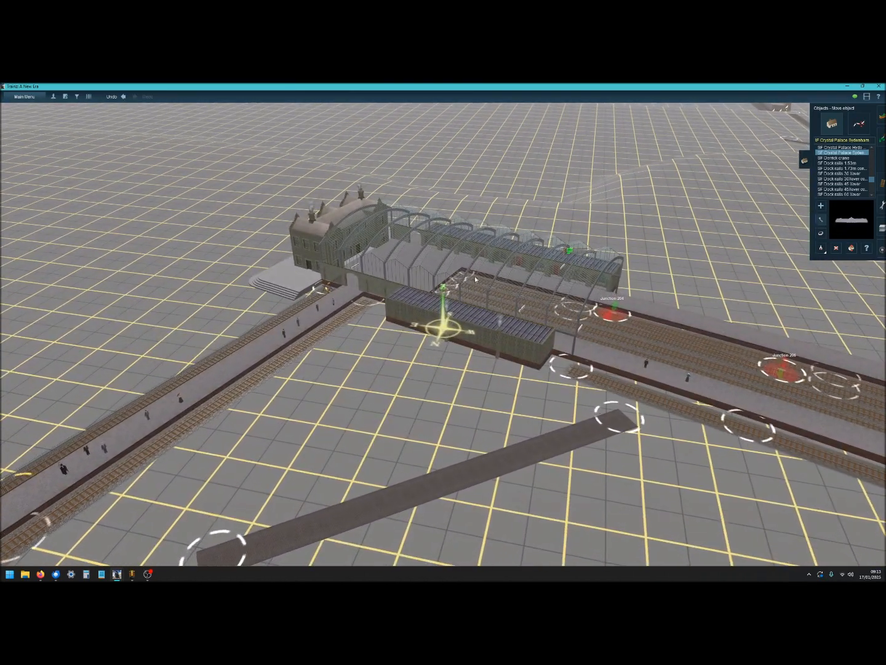
pyautogui.moveTo(480, 314); pyautogui.dragTo(558, 335, button='right')
pyautogui.press('Down')
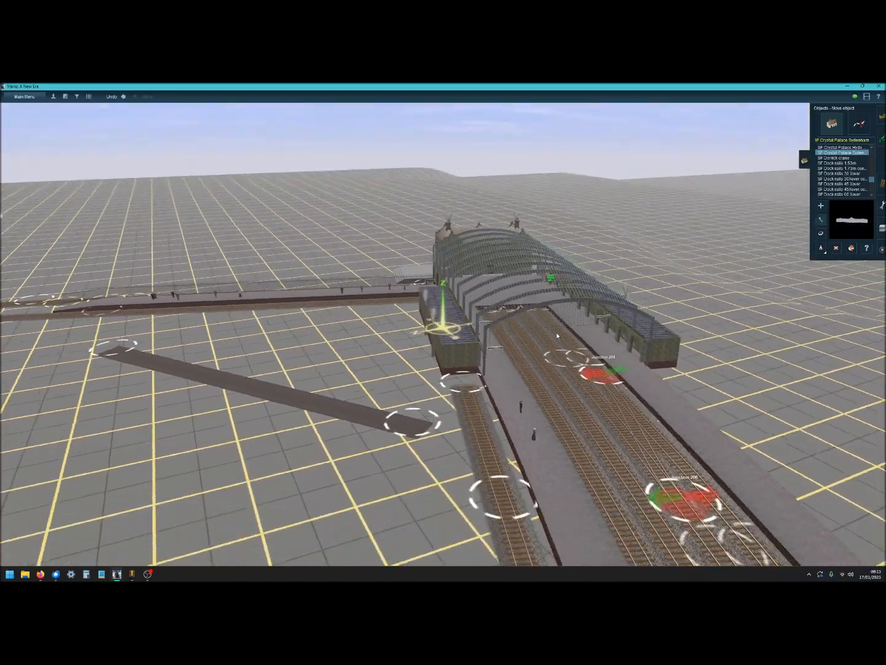
pyautogui.press('Left')
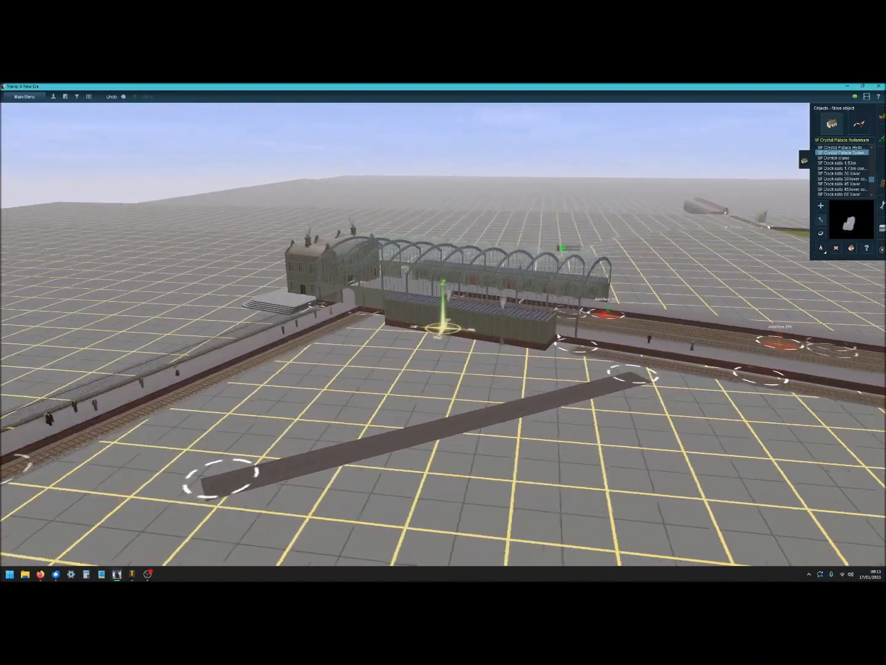
pyautogui.press('Left')
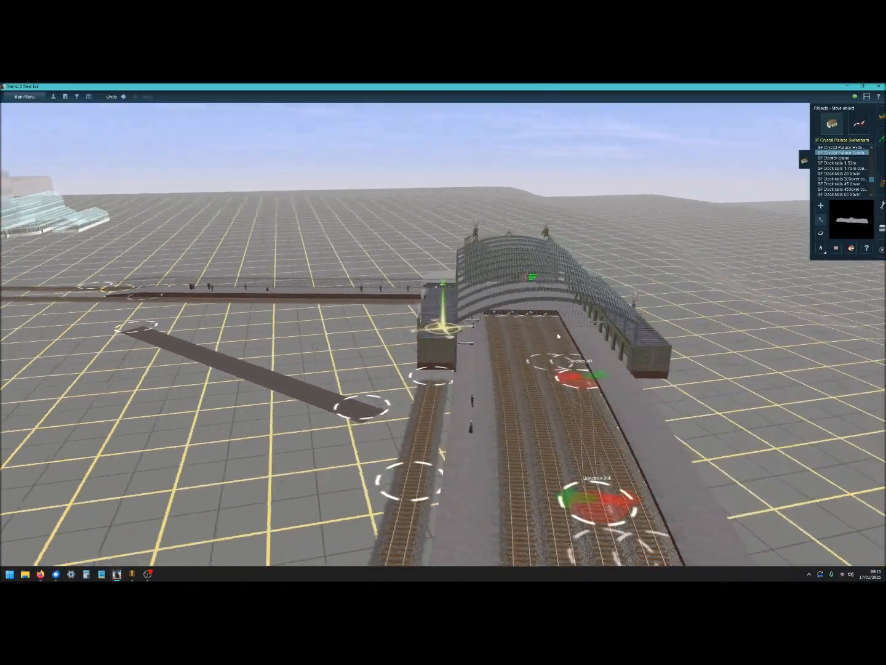
pyautogui.press('Left')
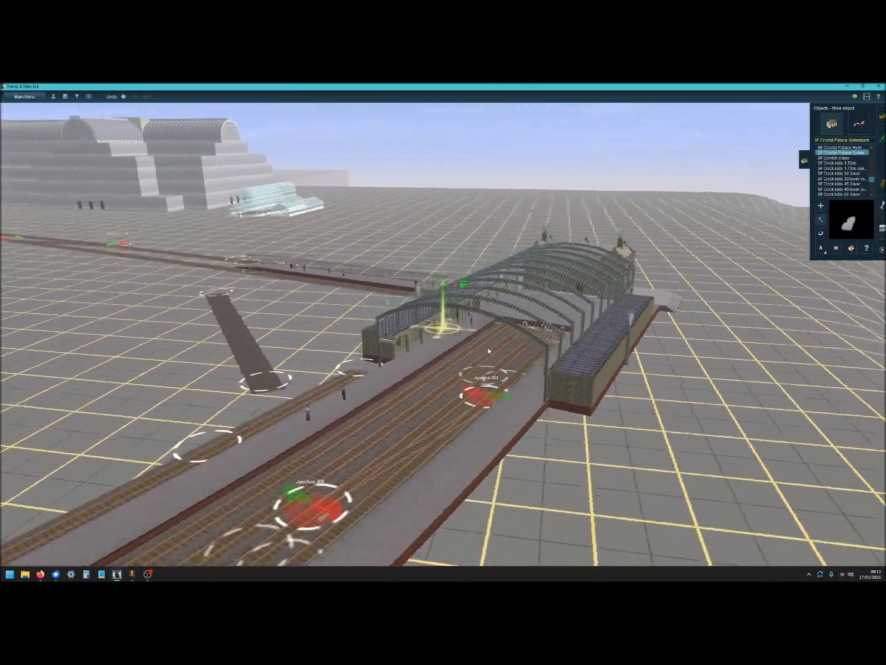
pyautogui.press('Left')
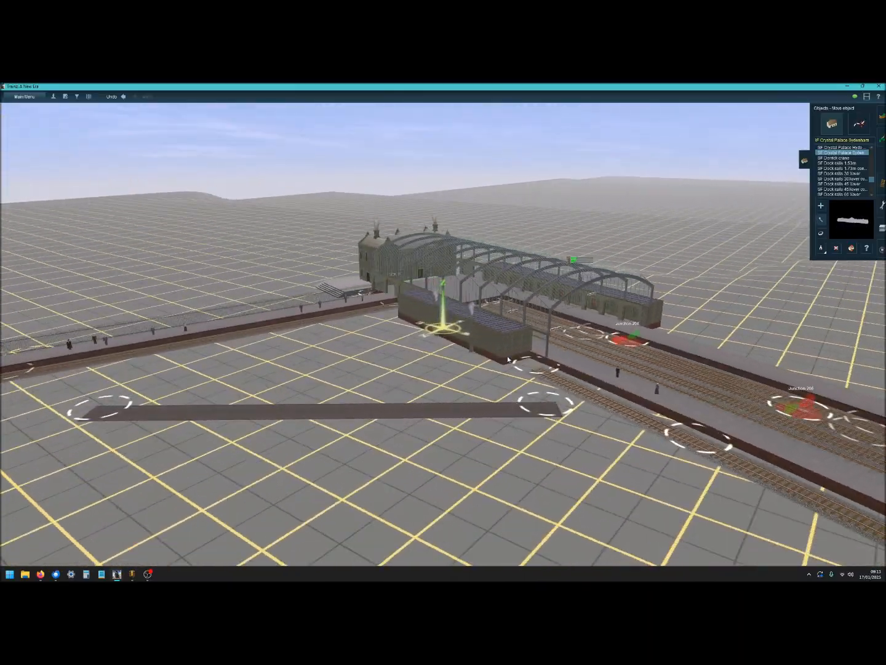
# Inspect the platforms and the outer track running alongside the terminus station.
pyautogui.rightClick(516, 354)
pyautogui.rightClick(522, 353)
pyautogui.rightClick(537, 354)
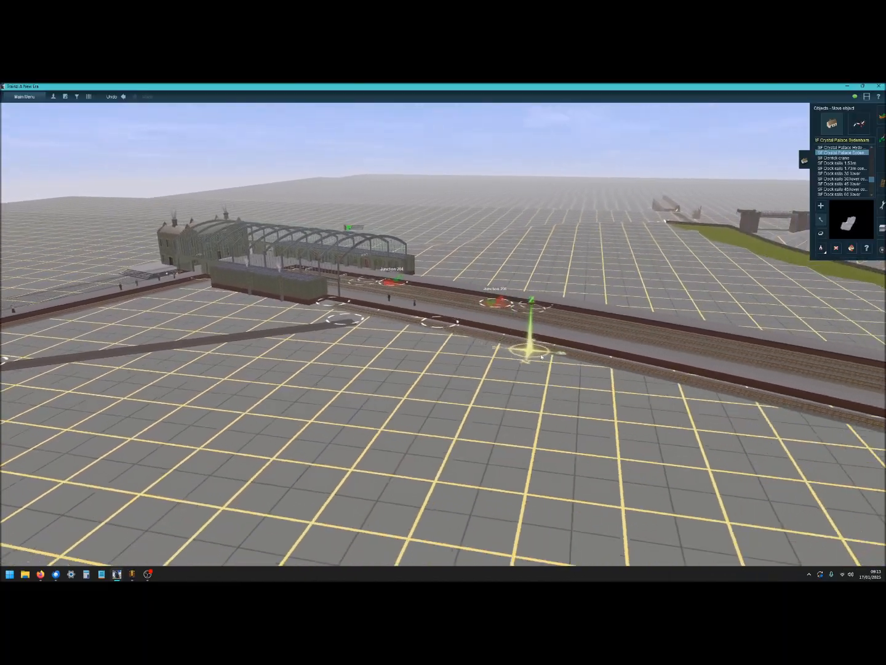
pyautogui.rightClick(546, 356)
pyautogui.press('Left')
pyautogui.moveTo(545, 356)
pyautogui.mouseDown(button='right')
pyautogui.moveTo(547, 330)
pyautogui.moveTo(564, 320)
pyautogui.moveTo(485, 312)
pyautogui.moveTo(503, 300)
pyautogui.moveTo(483, 324)
pyautogui.moveTo(340, 377)
pyautogui.moveTo(301, 381)
pyautogui.moveTo(259, 343)
pyautogui.moveTo(254, 314)
pyautogui.moveTo(374, 289)
pyautogui.moveTo(454, 335)
pyautogui.mouseUp(button='right')
pyautogui.press('Left')
pyautogui.press('Left')
pyautogui.press('Left')
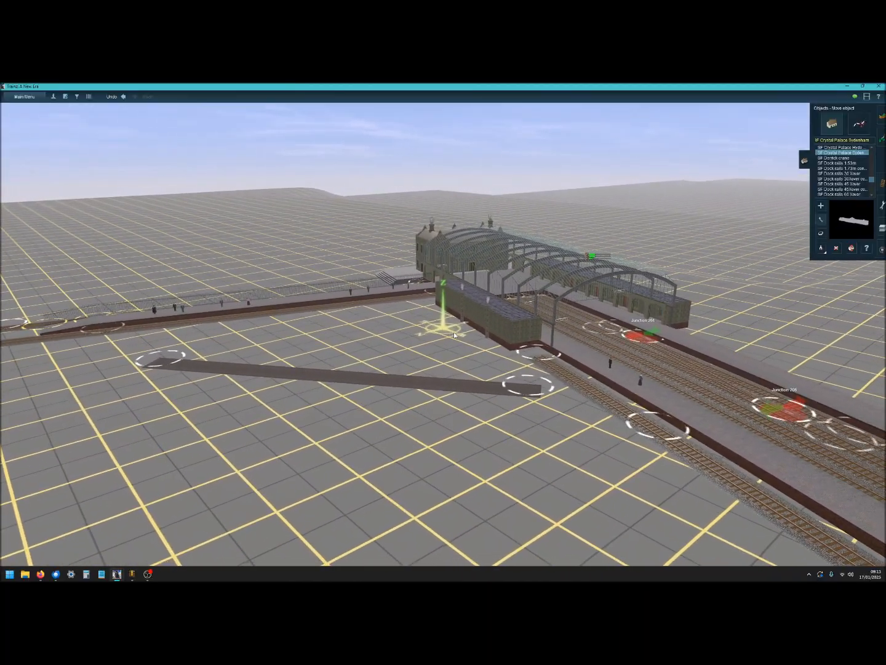
# Go to the small yellow timber building near the Crystal Palace and examine it from all sides.
pyautogui.moveTo(466, 332)
pyautogui.mouseDown(button='right')
pyautogui.moveTo(369, 328)
pyautogui.moveTo(394, 319)
pyautogui.moveTo(377, 315)
pyautogui.moveTo(383, 310)
pyautogui.moveTo(437, 330)
pyautogui.moveTo(387, 321)
pyautogui.moveTo(396, 316)
pyautogui.moveTo(350, 331)
pyautogui.moveTo(349, 290)
pyautogui.moveTo(366, 287)
pyautogui.moveTo(495, 386)
pyautogui.moveTo(490, 339)
pyautogui.moveTo(357, 307)
pyautogui.moveTo(400, 323)
pyautogui.moveTo(388, 311)
pyautogui.moveTo(394, 298)
pyautogui.moveTo(422, 308)
pyautogui.mouseUp(button='right')
pyautogui.rightClick(490, 340)
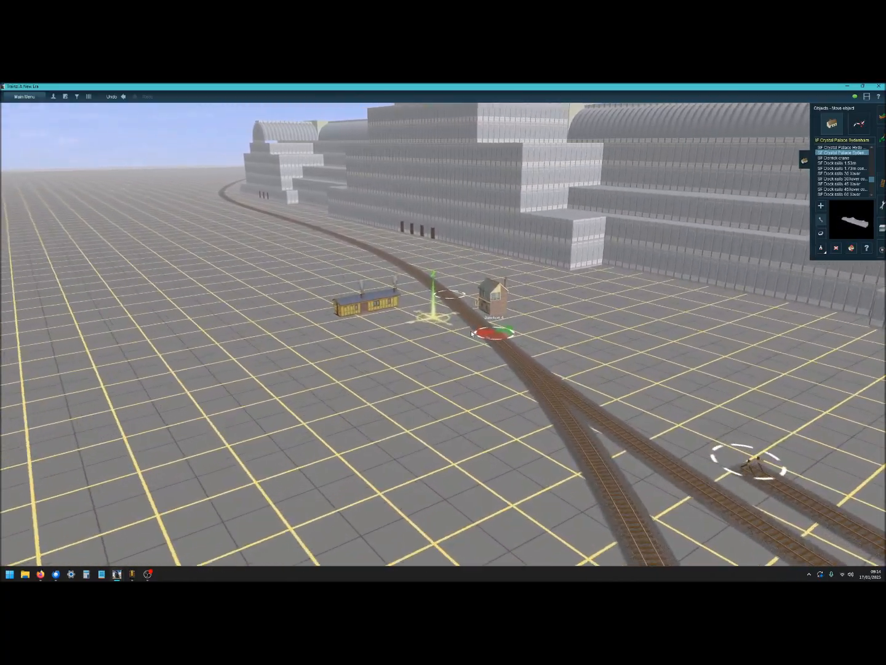
pyautogui.rightClick(500, 337)
pyautogui.rightClick(354, 322)
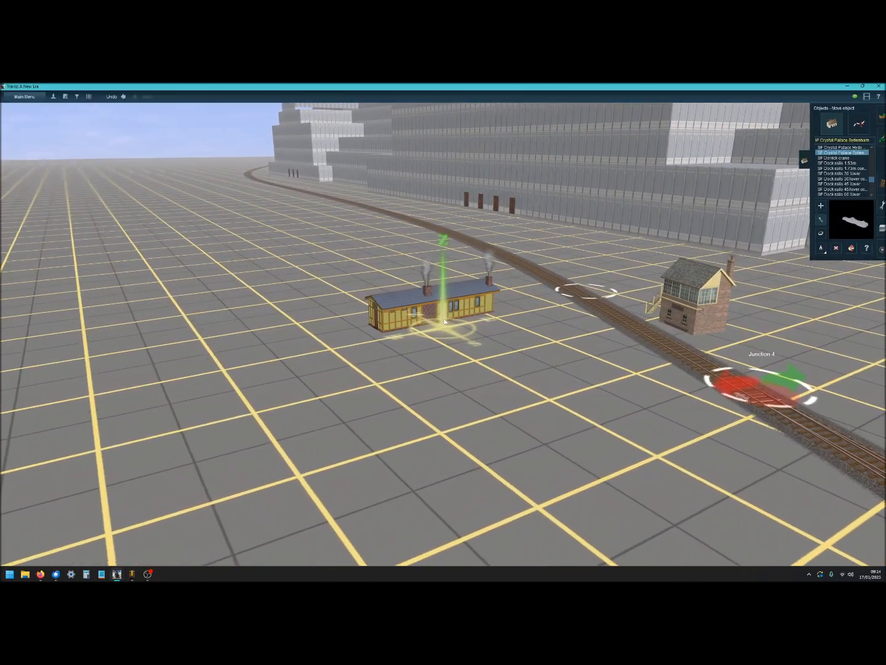
pyautogui.scroll(3, 445, 324)
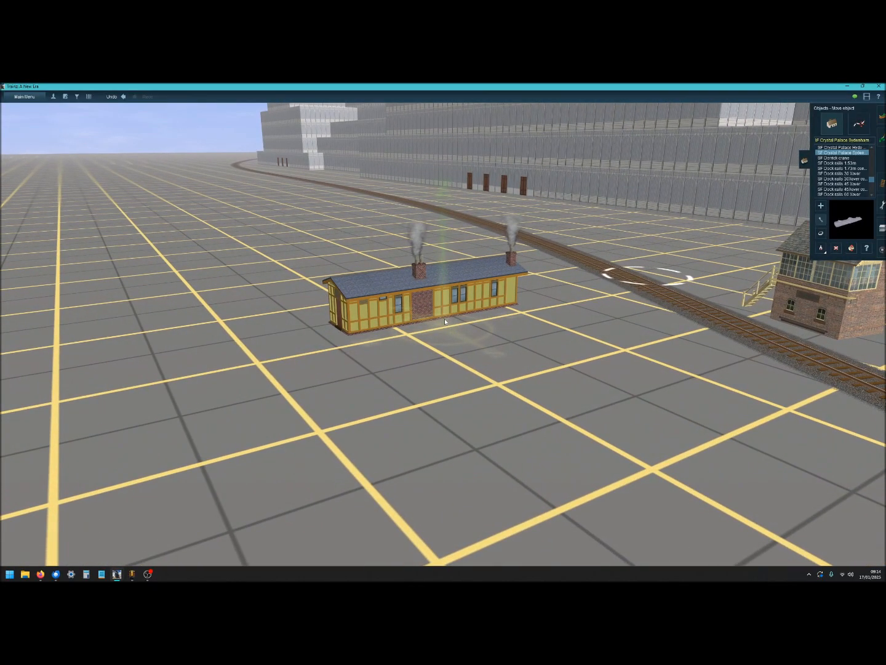
pyautogui.press('Right')
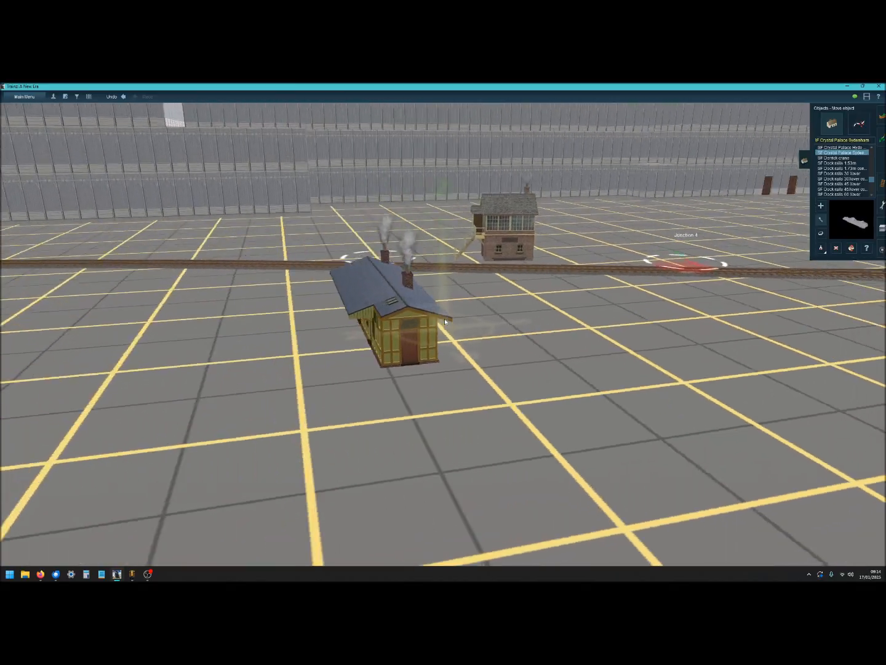
pyautogui.press('Down')
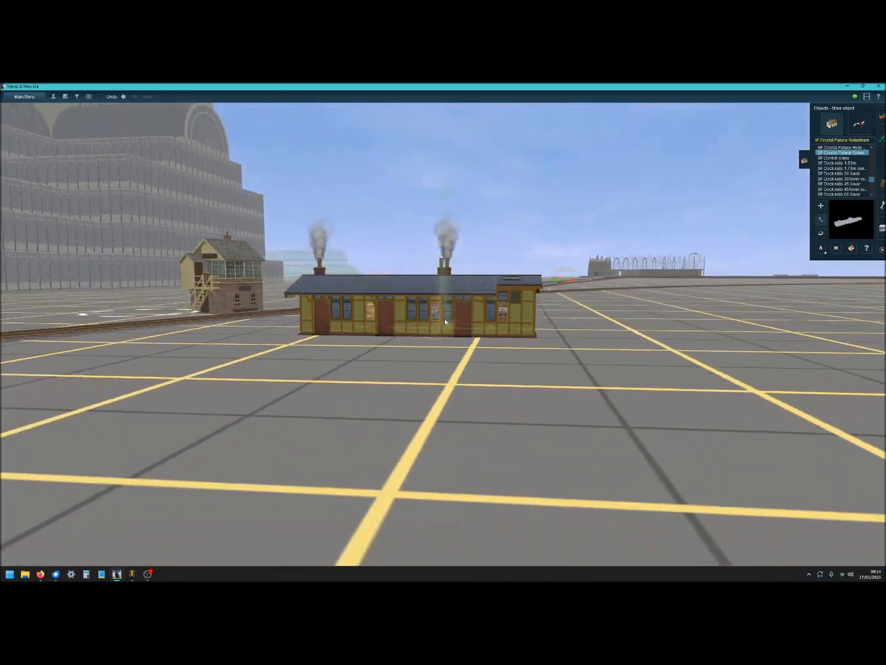
pyautogui.press('Up')
pyautogui.press('Left')
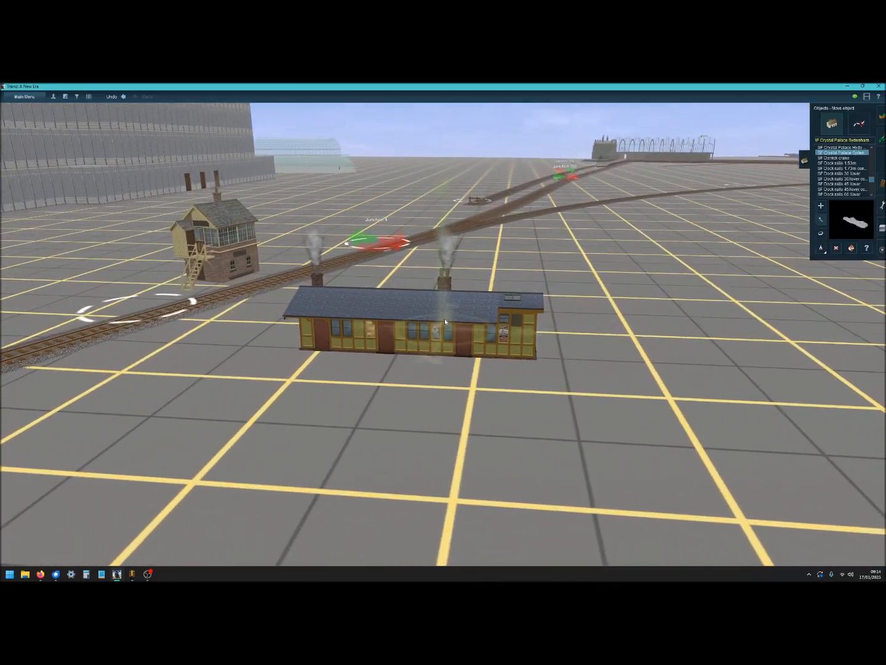
pyautogui.press('Left')
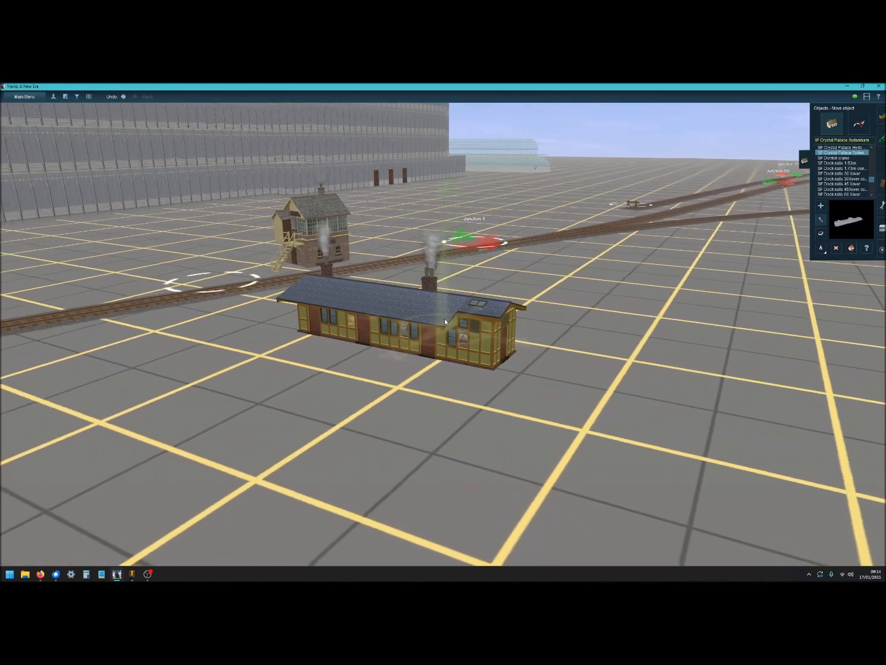
pyautogui.press('Left')
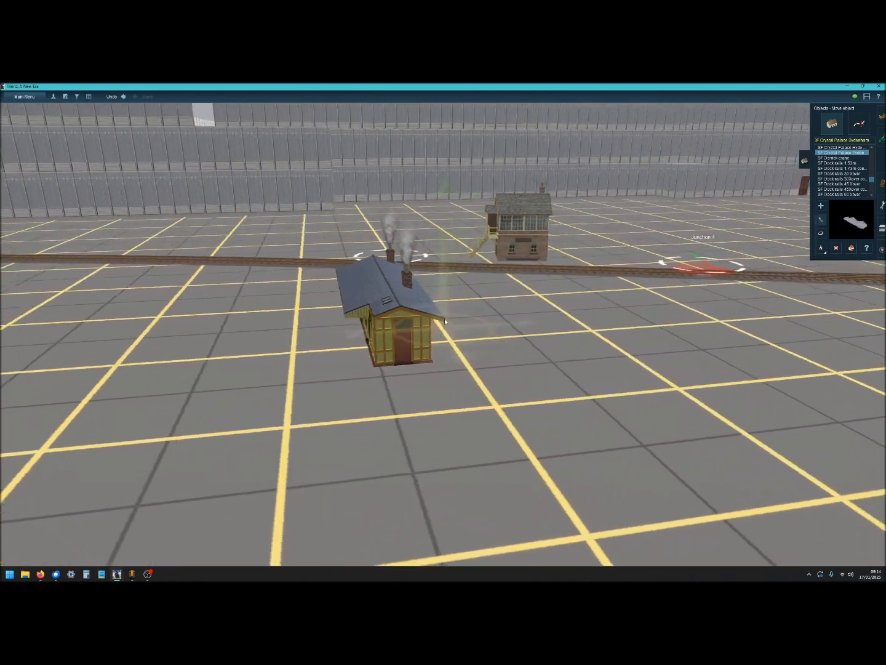
pyautogui.press('Left')
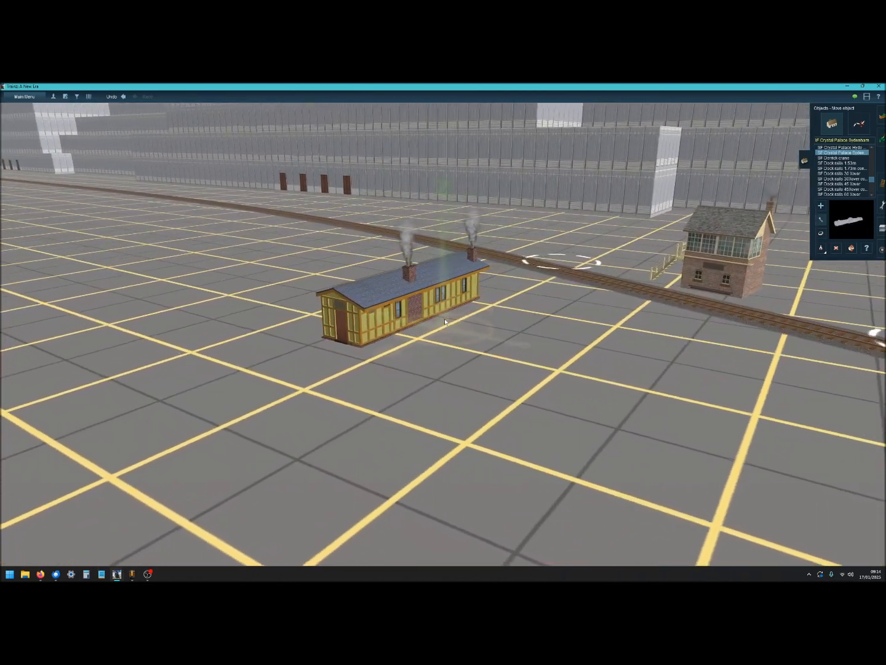
pyautogui.press('Up')
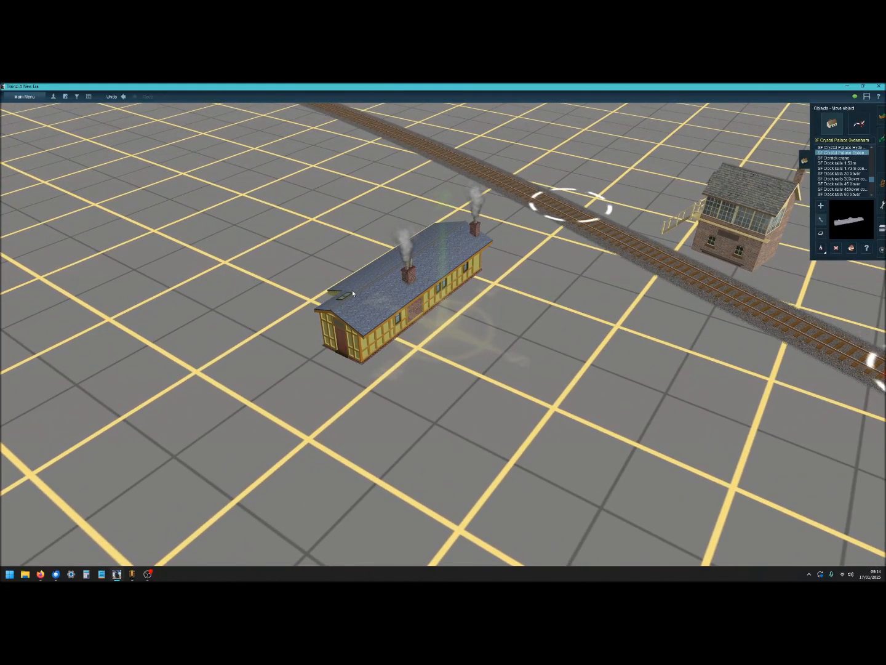
# Inspect the brick signal box beside Junction 4 from its front, stair side and track side.
pyautogui.moveTo(449, 333); pyautogui.dragTo(588, 333, button='right')
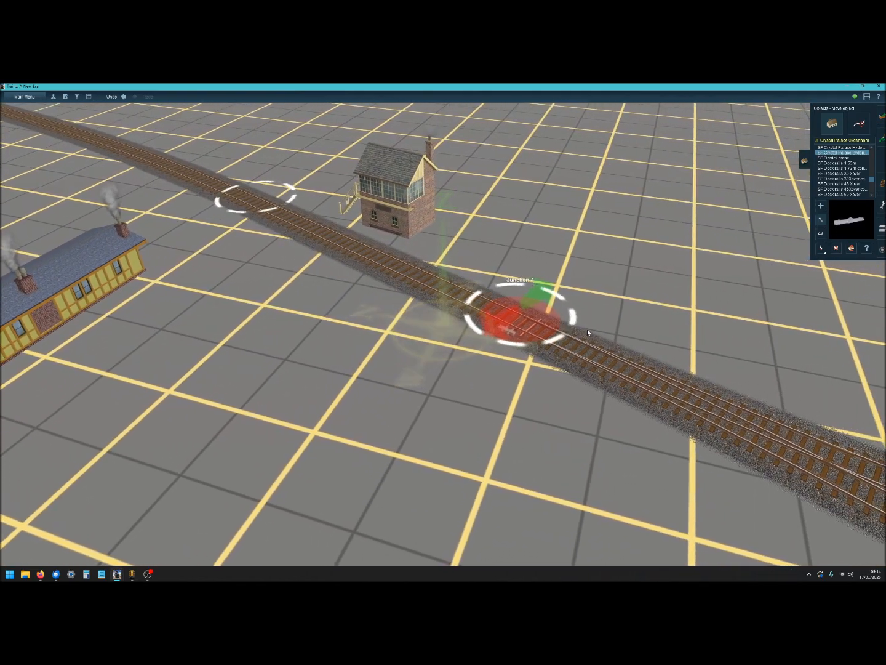
pyautogui.press('Down')
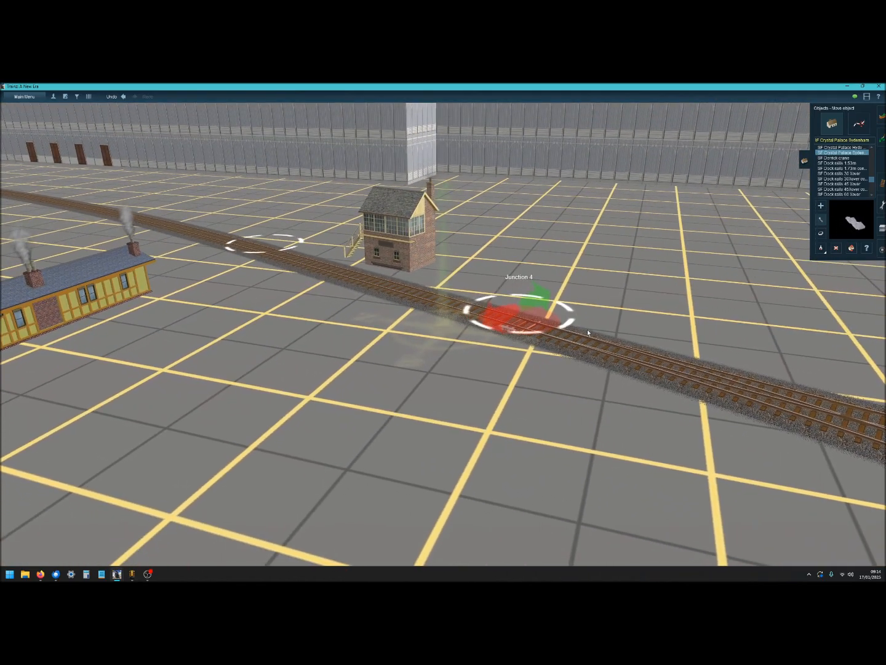
pyautogui.press('Up')
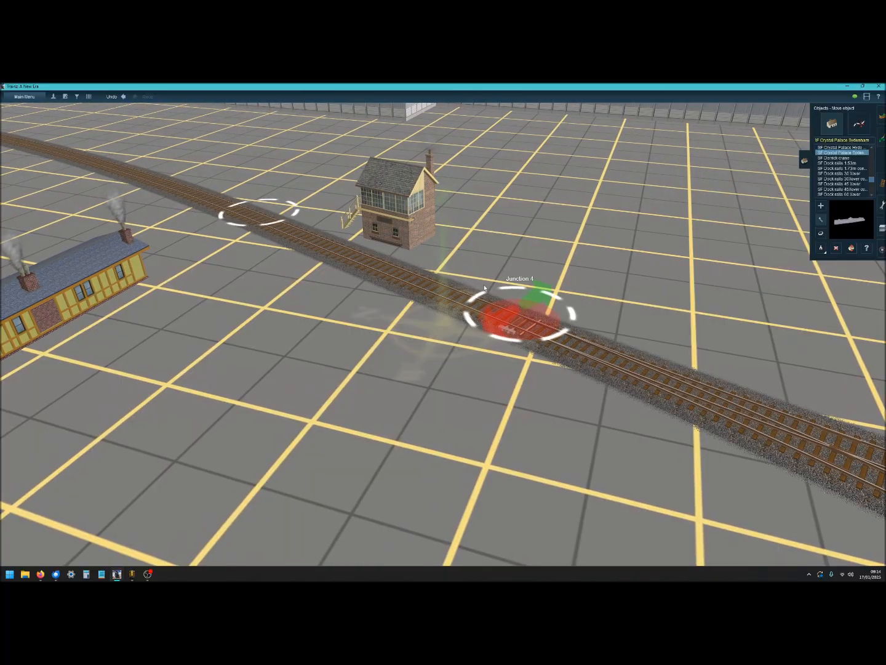
pyautogui.rightClick(447, 262)
pyautogui.rightClick(415, 278)
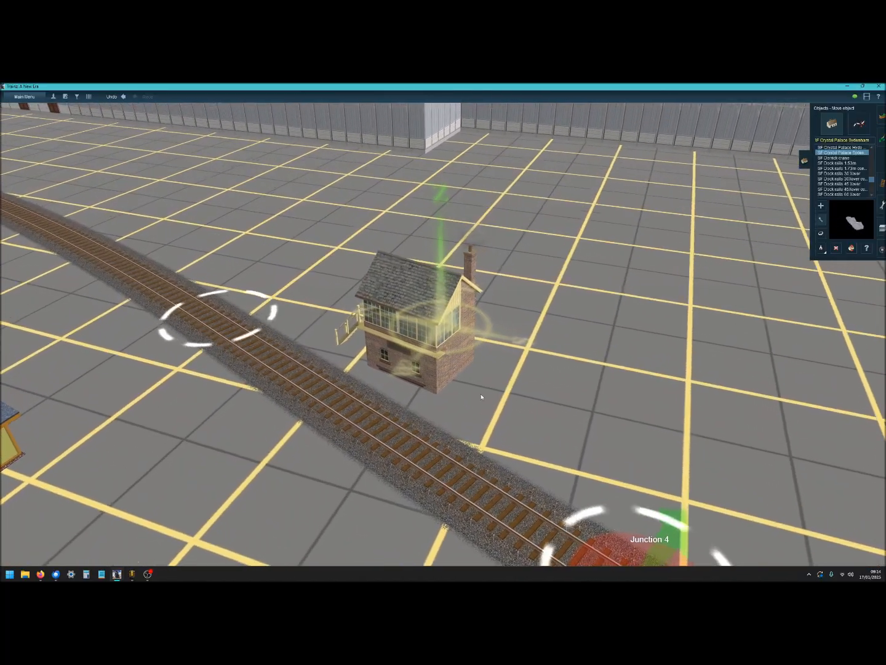
pyautogui.press('Down')
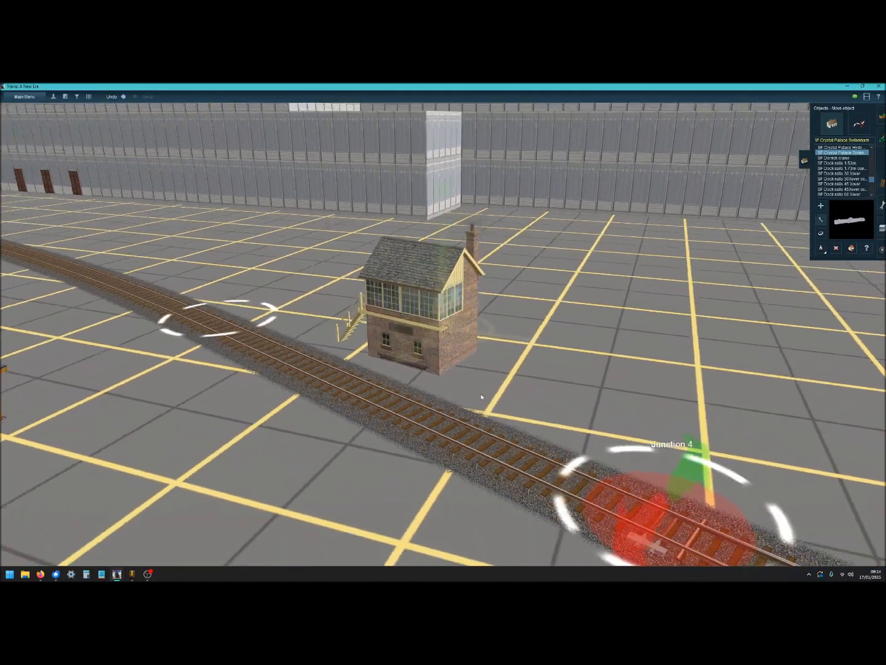
pyautogui.press('Left')
pyautogui.press('Left')
pyautogui.press('Up')
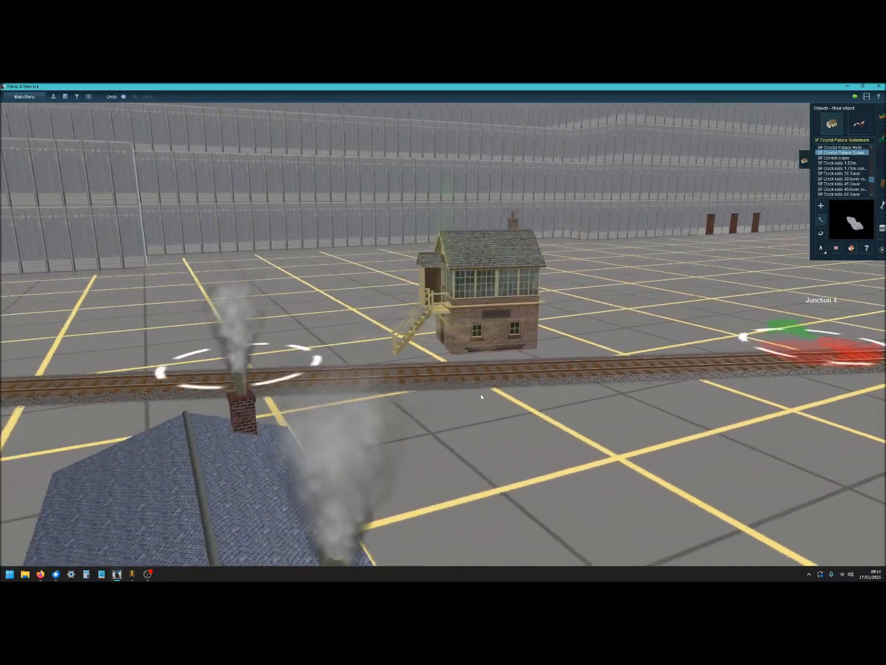
pyautogui.press('Left')
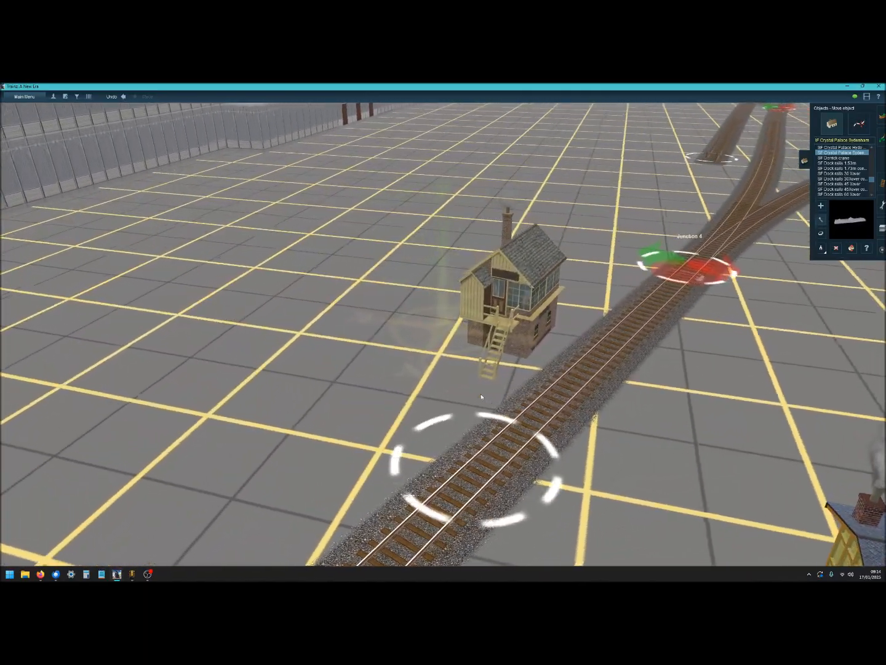
pyautogui.press('Right')
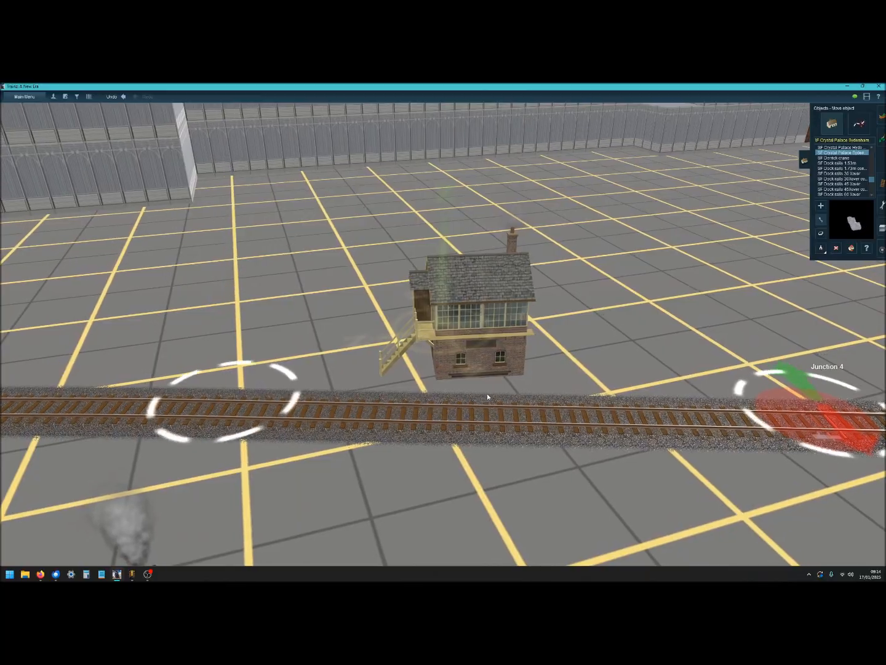
# Return to the arched-roof terminus and examine its train shed, platforms and the tracks around Junctions 204 and 206.
pyautogui.moveTo(487, 356)
pyautogui.mouseDown(button='right')
pyautogui.moveTo(573, 324)
pyautogui.moveTo(554, 293)
pyautogui.moveTo(510, 290)
pyautogui.moveTo(534, 257)
pyautogui.moveTo(431, 193)
pyautogui.moveTo(444, 314)
pyautogui.moveTo(564, 276)
pyautogui.moveTo(554, 264)
pyautogui.moveTo(530, 265)
pyautogui.moveTo(403, 350)
pyautogui.mouseUp(button='right')
pyautogui.rightClick(408, 256)
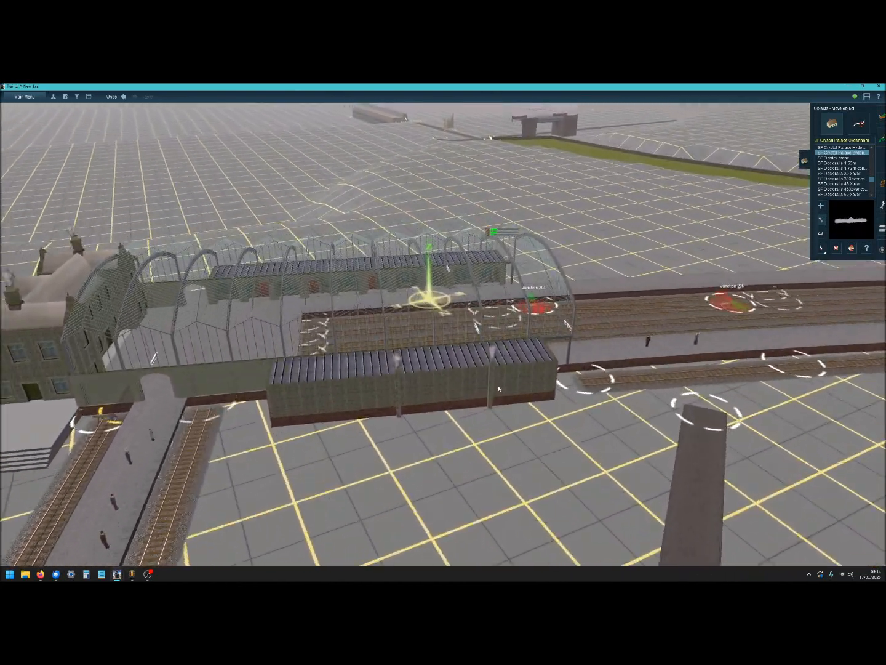
pyautogui.press('Left')
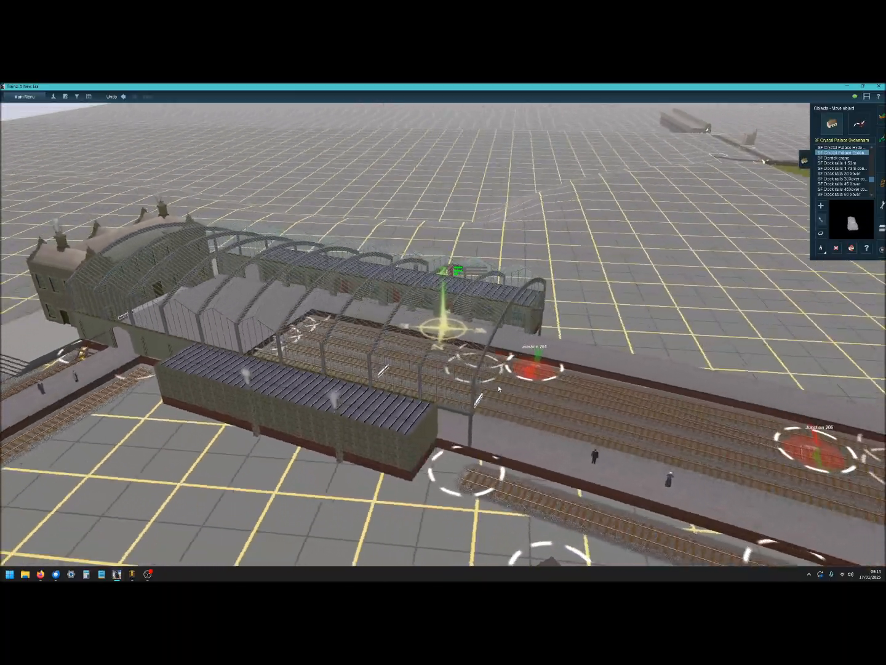
pyautogui.press('Left')
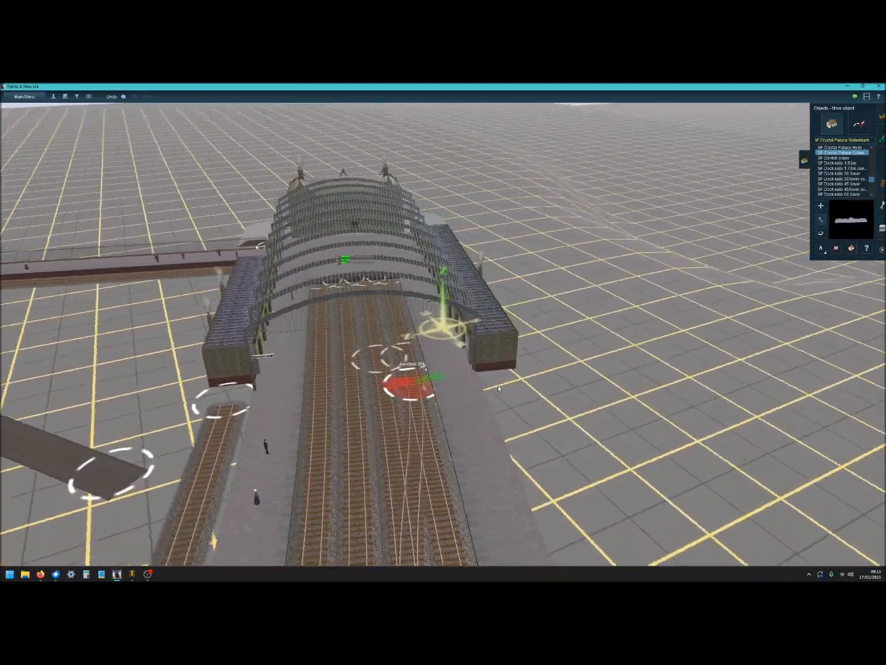
pyautogui.press('Left')
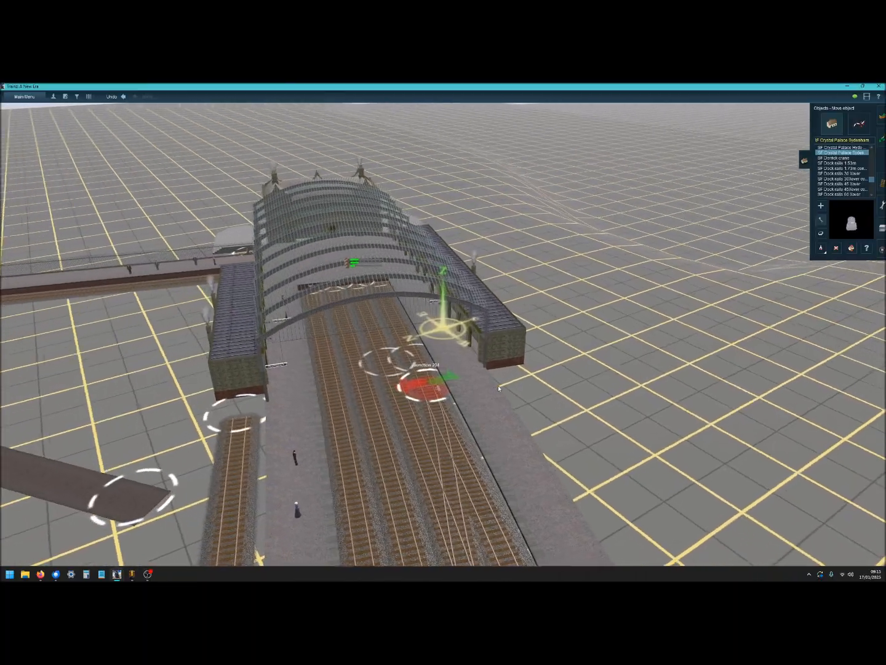
pyautogui.press('Down')
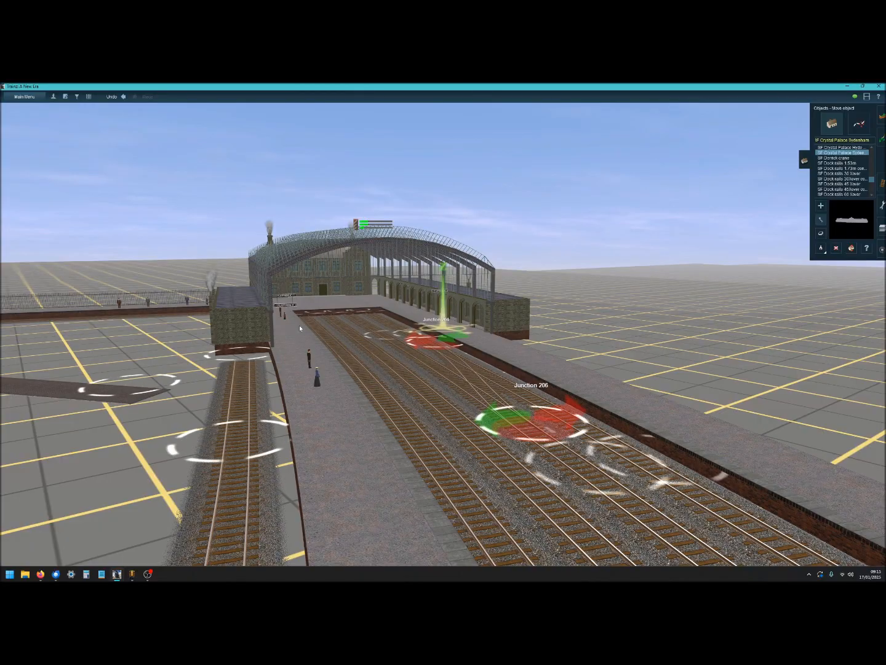
pyautogui.press('Up')
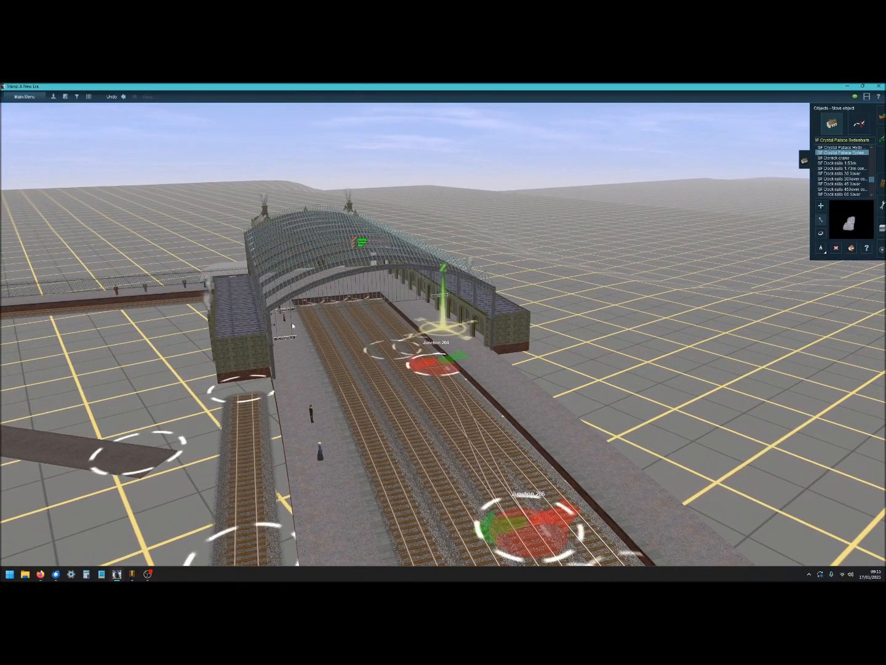
pyautogui.press('Up')
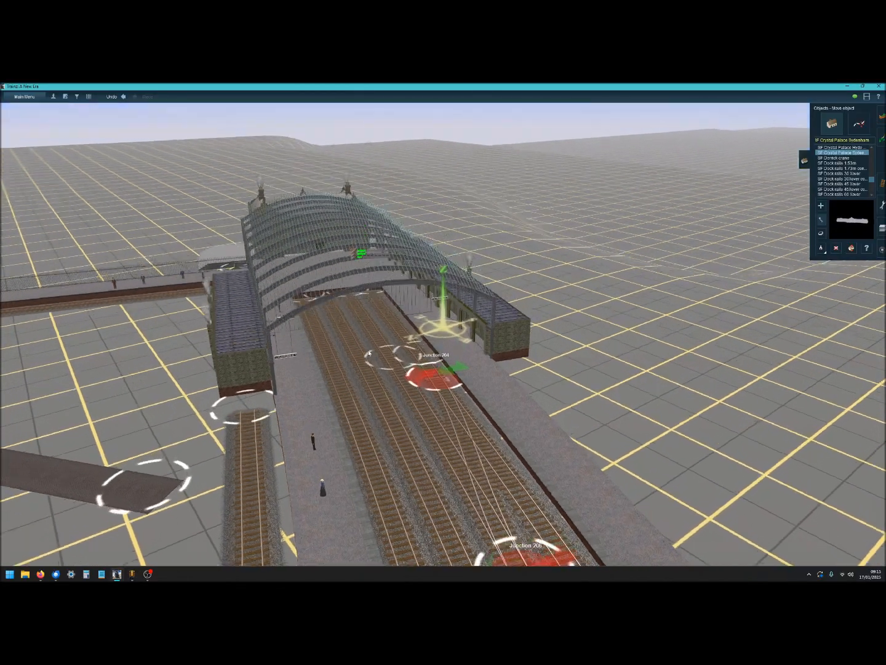
pyautogui.press('Down')
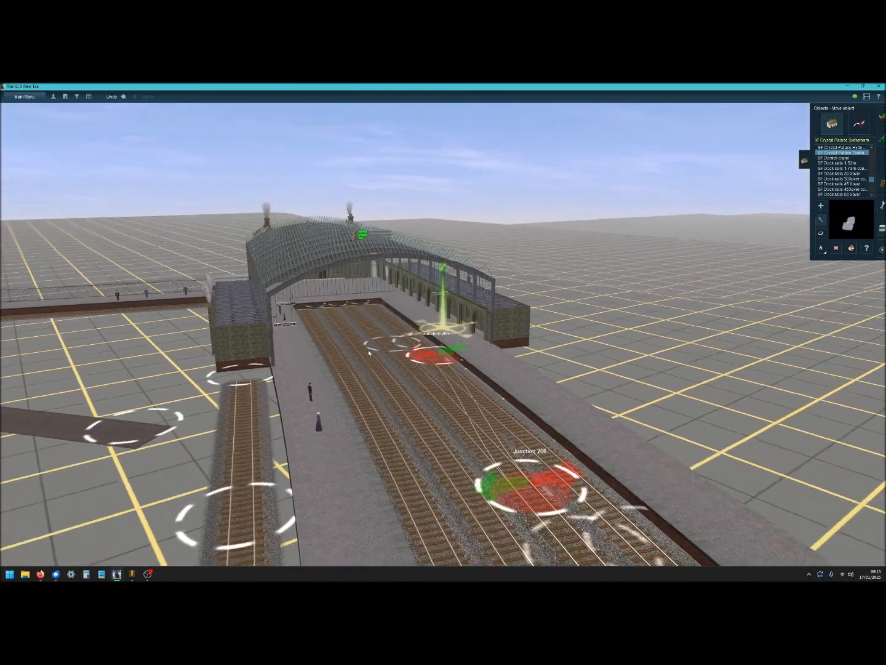
# Examine the terminus station's arched roof, platforms and tracks from above.
pyautogui.press('Up')
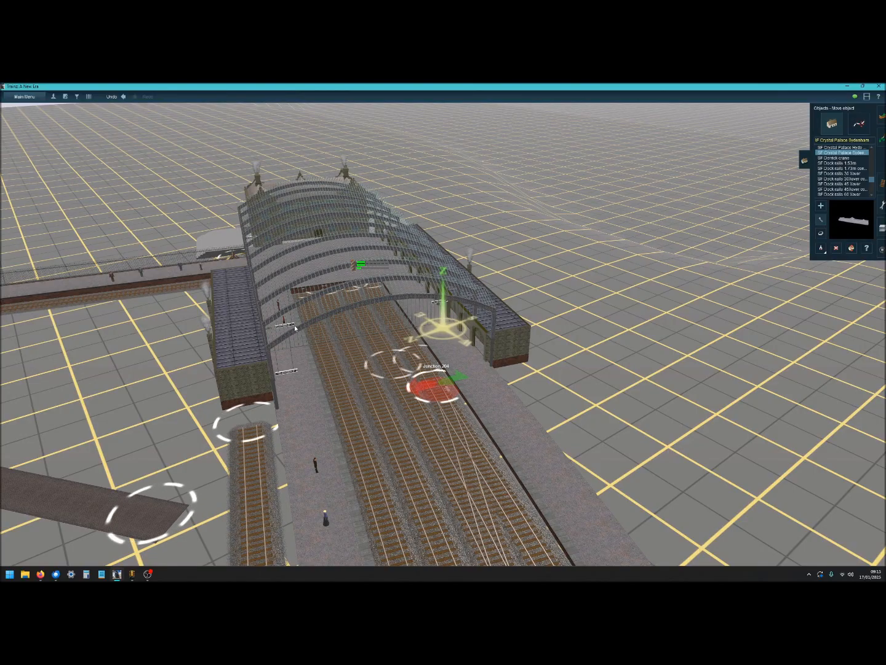
pyautogui.scroll(2, 294, 327)
pyautogui.moveTo(294, 326); pyautogui.dragTo(397, 302, button='right')
# Go to the Crystal Palace and survey its stepped front along the curved track near the yellow building and signal box.
pyautogui.scroll(-10, 431, 297)
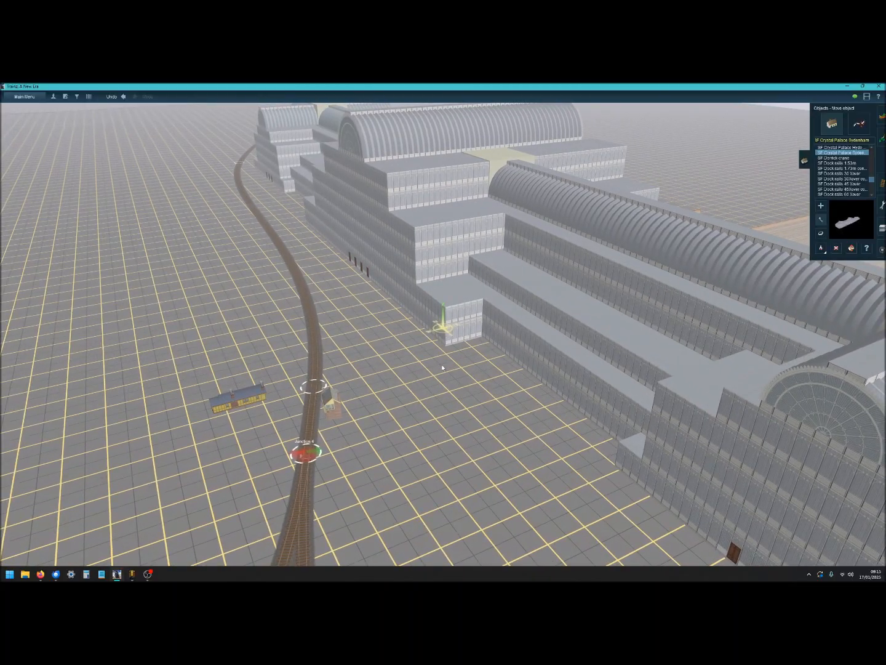
pyautogui.press('Left')
pyautogui.press('Down')
pyautogui.press('Up')
pyautogui.press('Left')
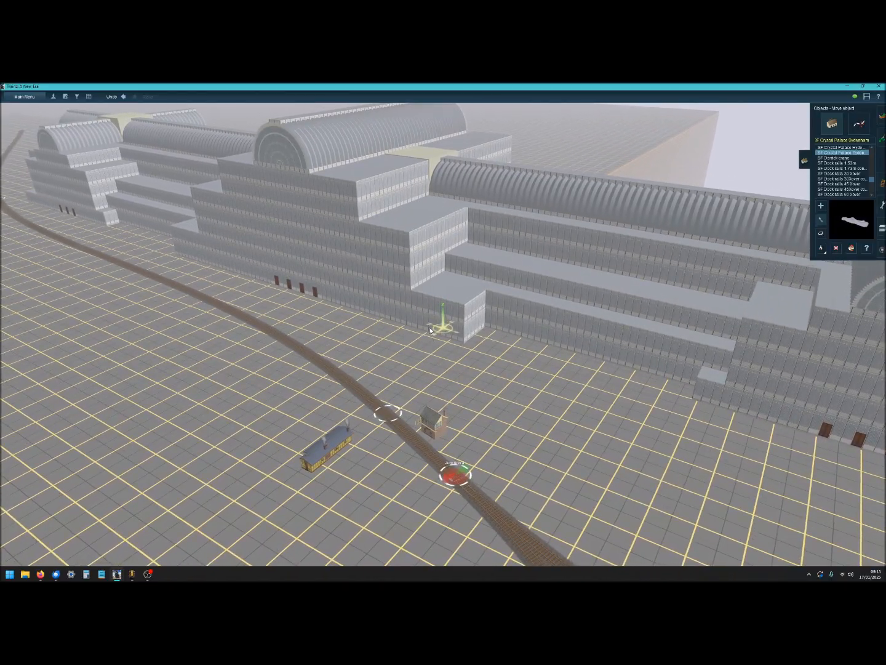
pyautogui.rightClick(430, 330)
# Inspect the palace's central block beside its row of doors, both close up and from farther back.
pyautogui.scroll(3, 430, 335)
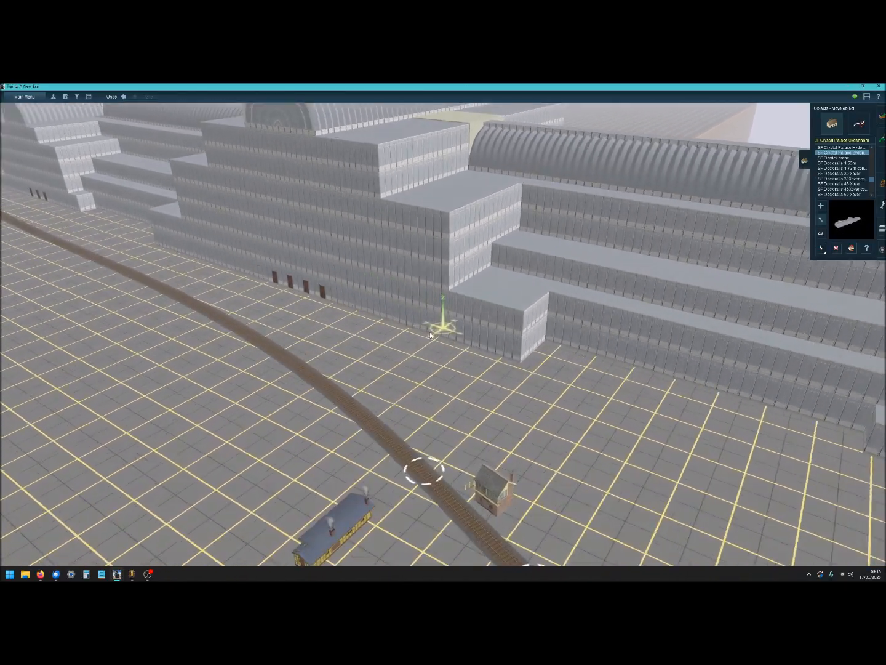
pyautogui.scroll(5, 430, 334)
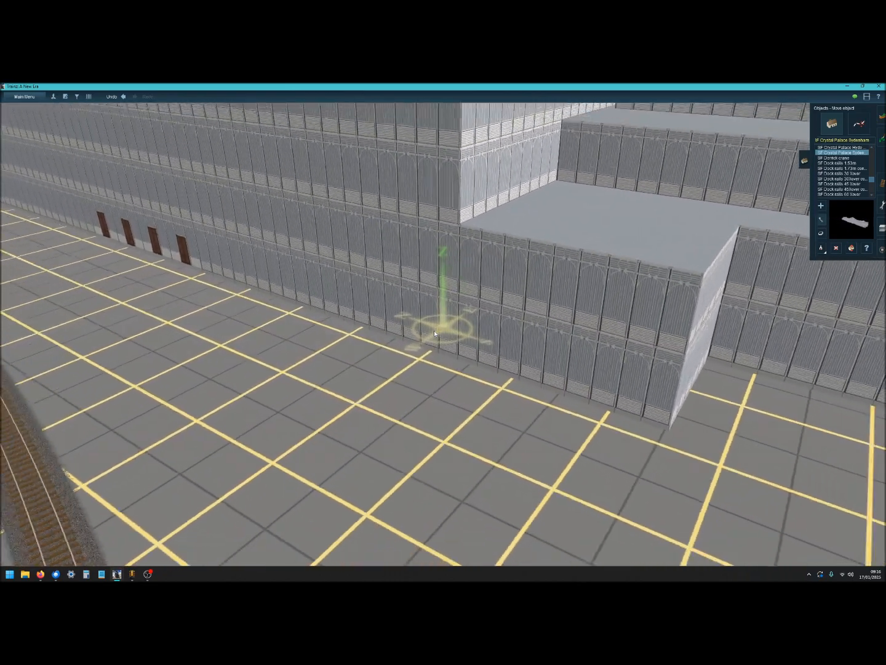
pyautogui.scroll(-3, 435, 334)
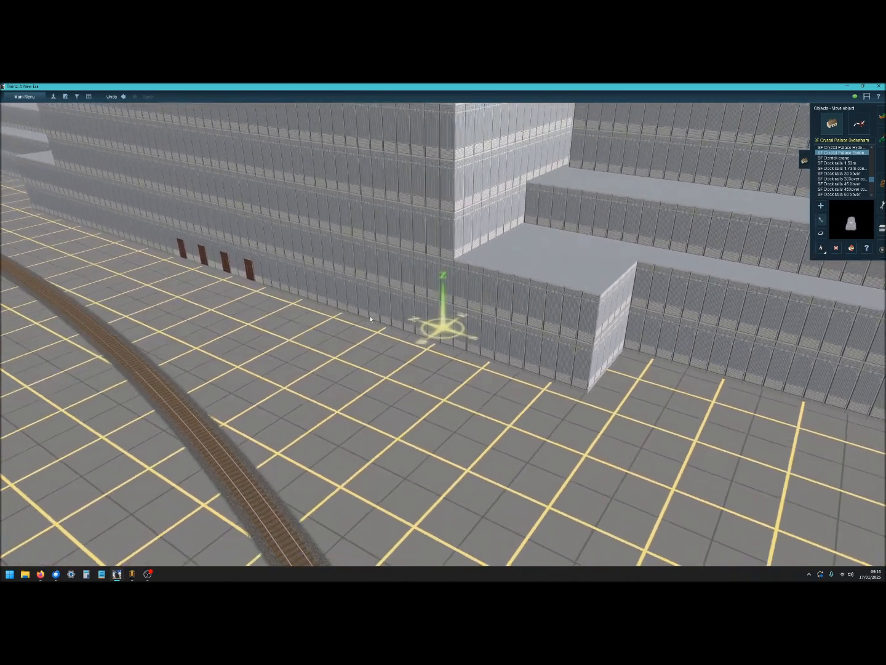
pyautogui.moveTo(371, 318); pyautogui.dragTo(403, 373, button='right')
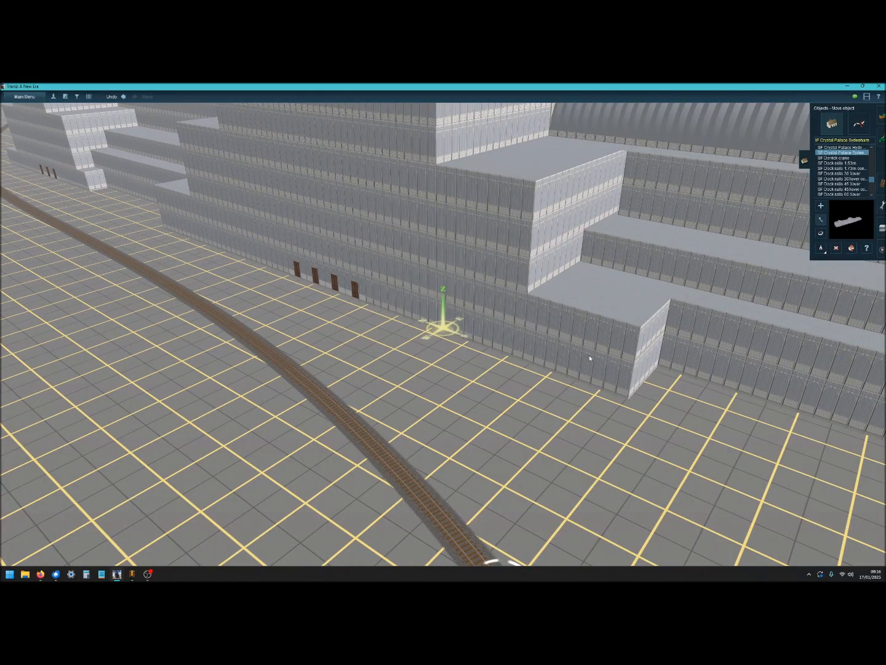
pyautogui.moveTo(474, 319); pyautogui.dragTo(364, 223, button='right')
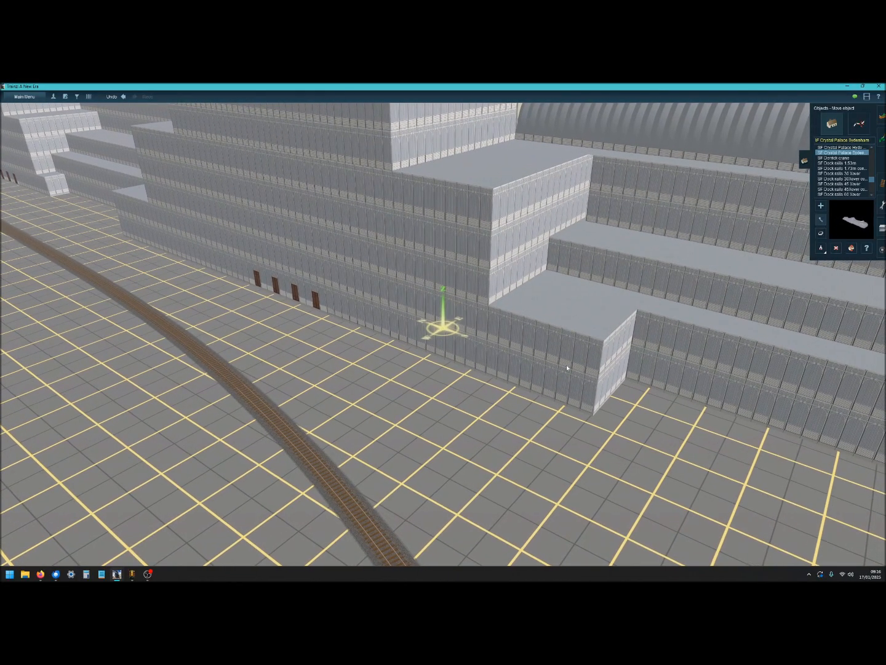
pyautogui.scroll(-5, 329, 271)
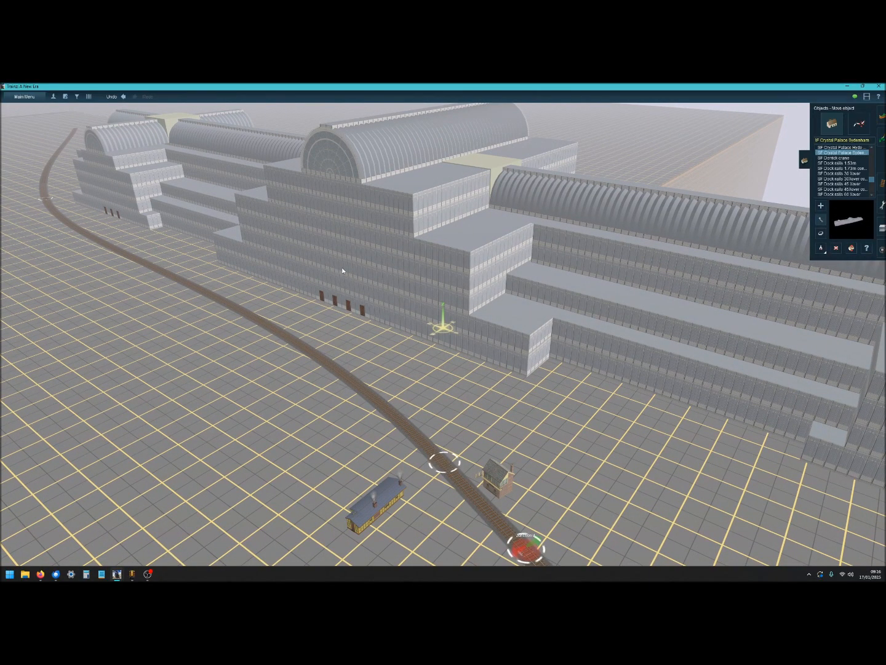
pyautogui.scroll(-4, 450, 307)
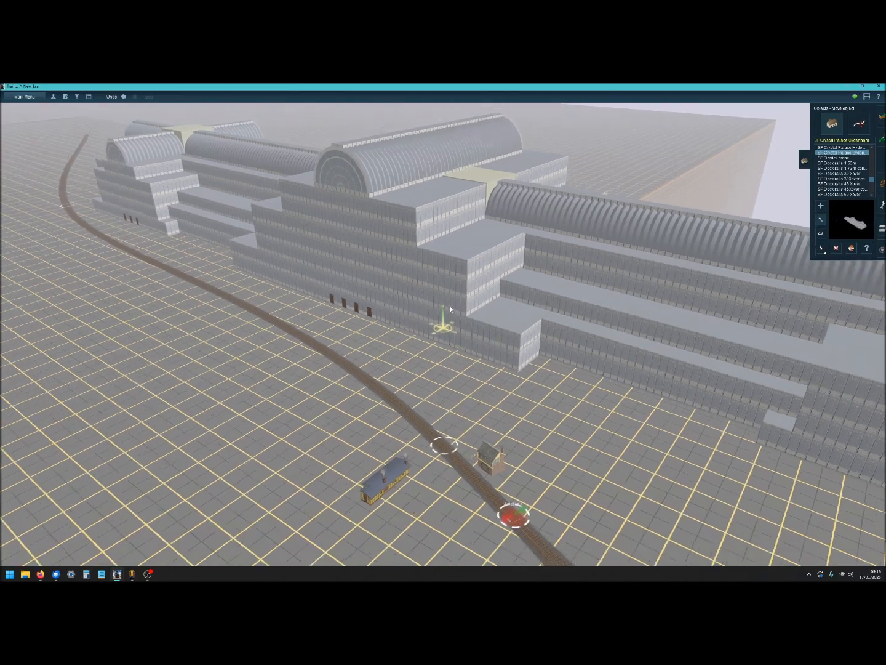
# Examine the arched ironwork and wall panels on the lower storeys of the palace's central block up close.
pyautogui.scroll(1, 450, 307)
pyautogui.scroll(3, 450, 306)
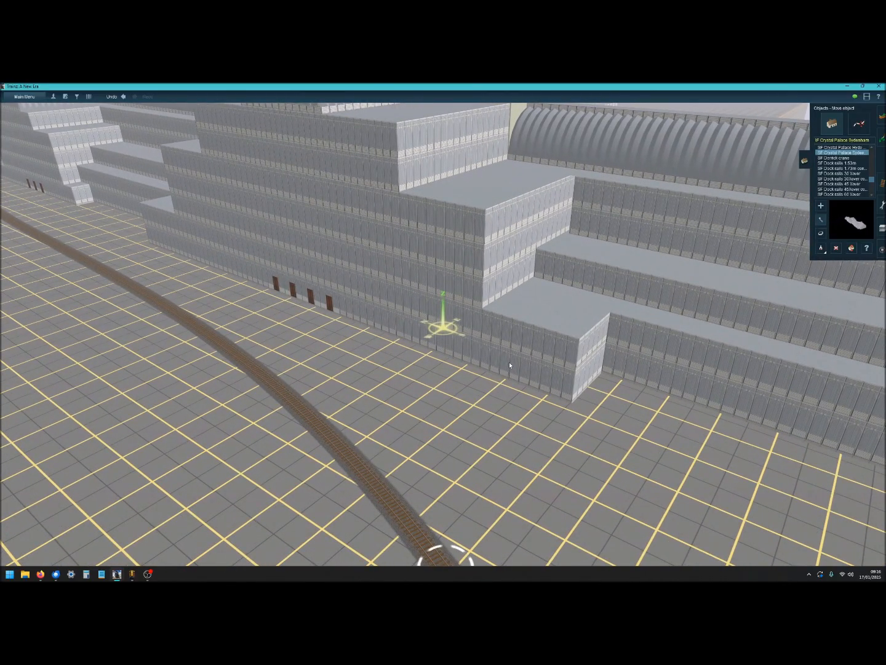
pyautogui.scroll(8, 435, 305)
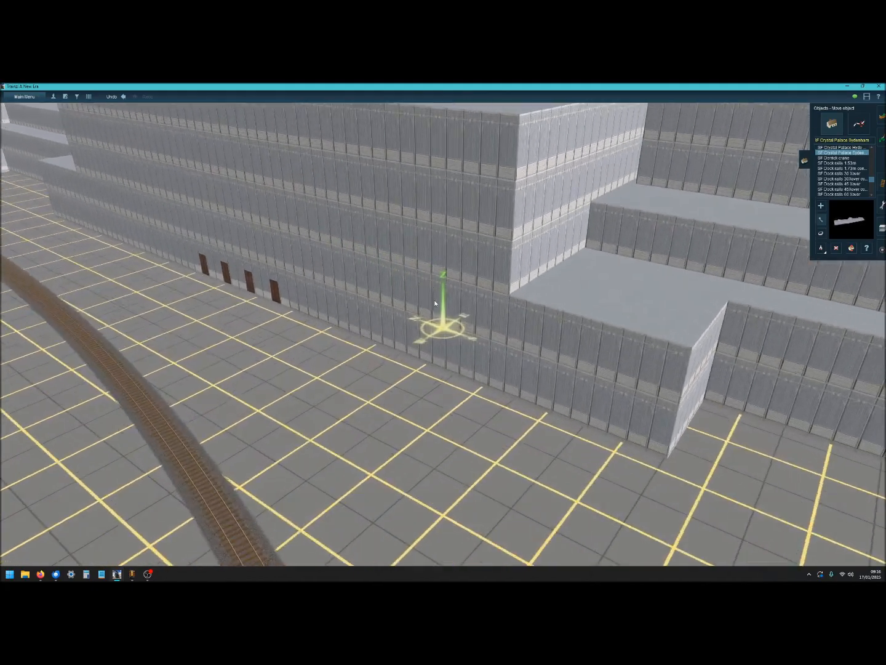
pyautogui.scroll(4, 435, 303)
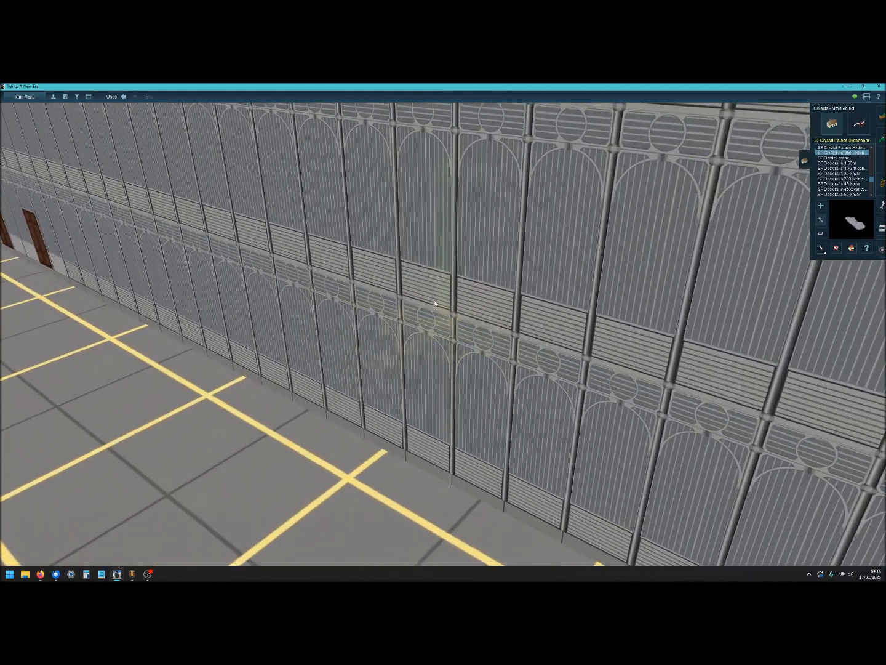
pyautogui.scroll(4, 492, 268)
pyautogui.scroll(-10, 503, 406)
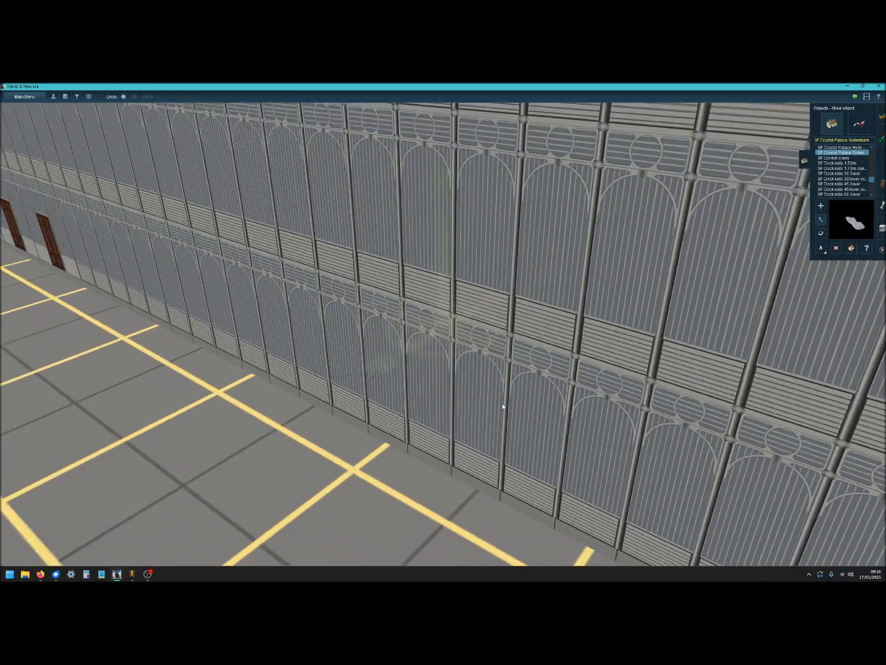
# Move along the palace wall to the four wooden doors and view them from ground level.
pyautogui.moveTo(354, 321); pyautogui.dragTo(400, 293, button='right')
pyautogui.rightClick(400, 292)
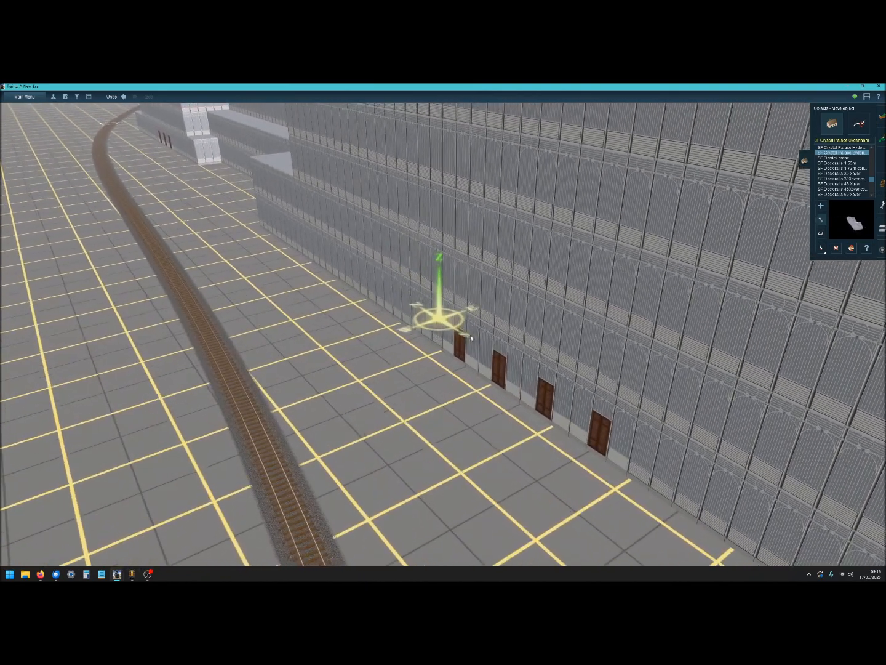
pyautogui.rightClick(473, 330)
pyautogui.scroll(3, 475, 323)
pyautogui.scroll(3, 474, 323)
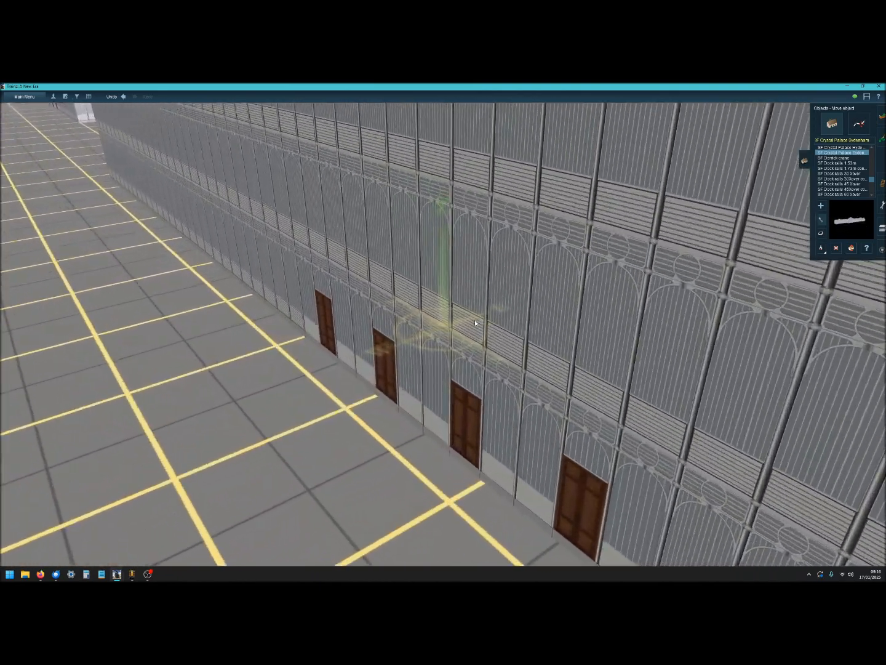
pyautogui.press('Down')
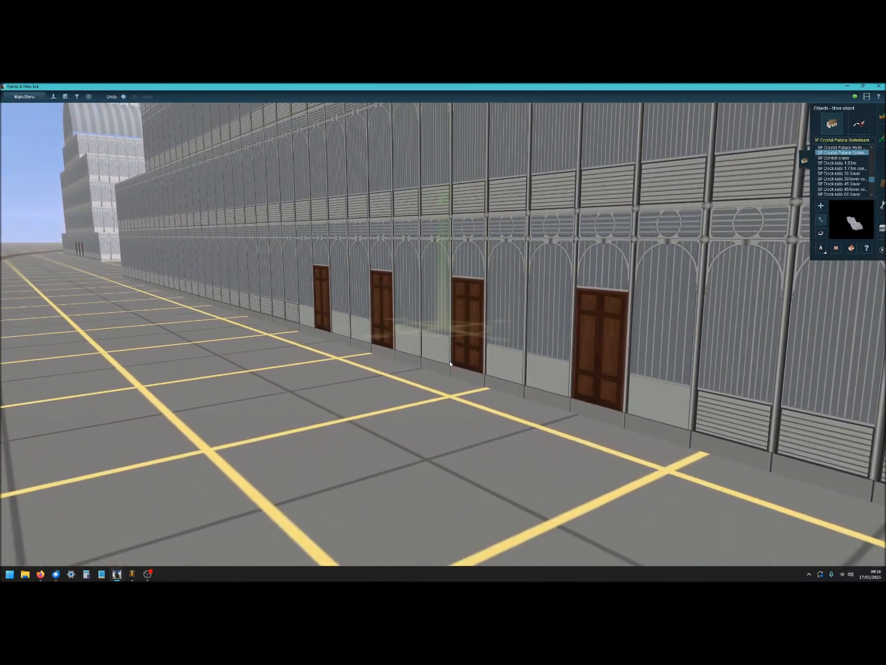
# Go through the palace wall and look around the building's interior at ground level.
pyautogui.scroll(5, 450, 364)
pyautogui.scroll(2, 450, 364)
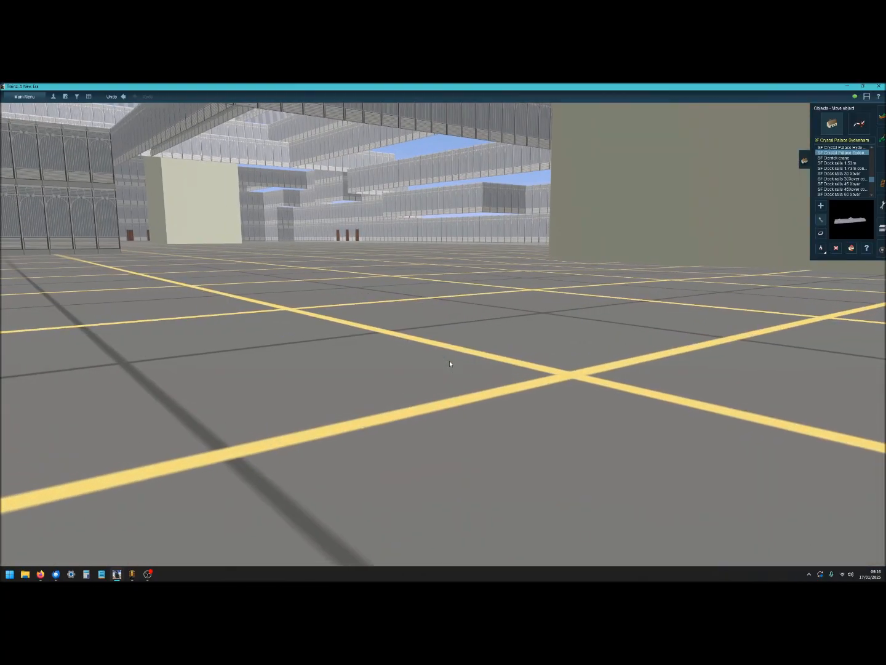
pyautogui.scroll(1, 450, 364)
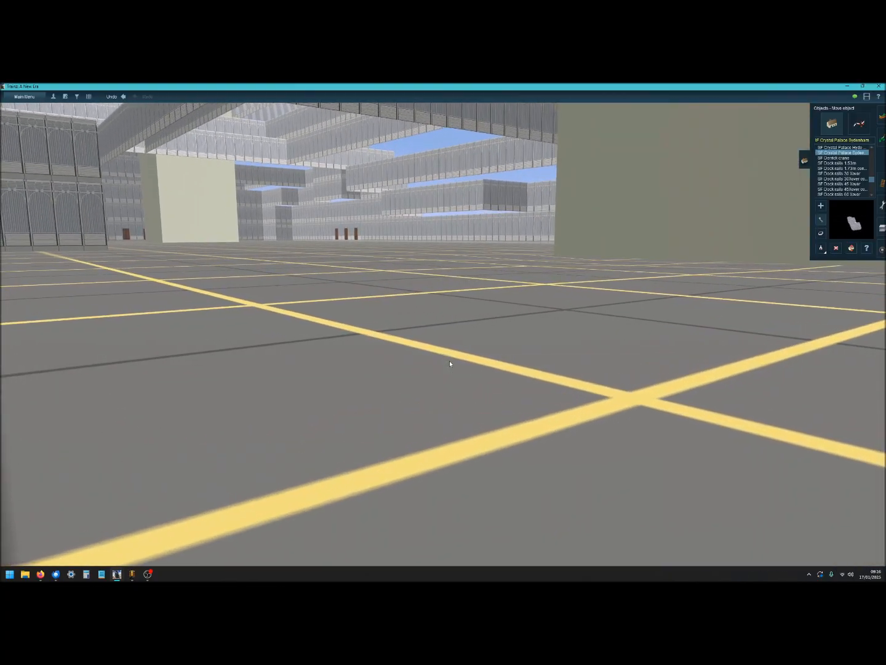
pyautogui.press('Left')
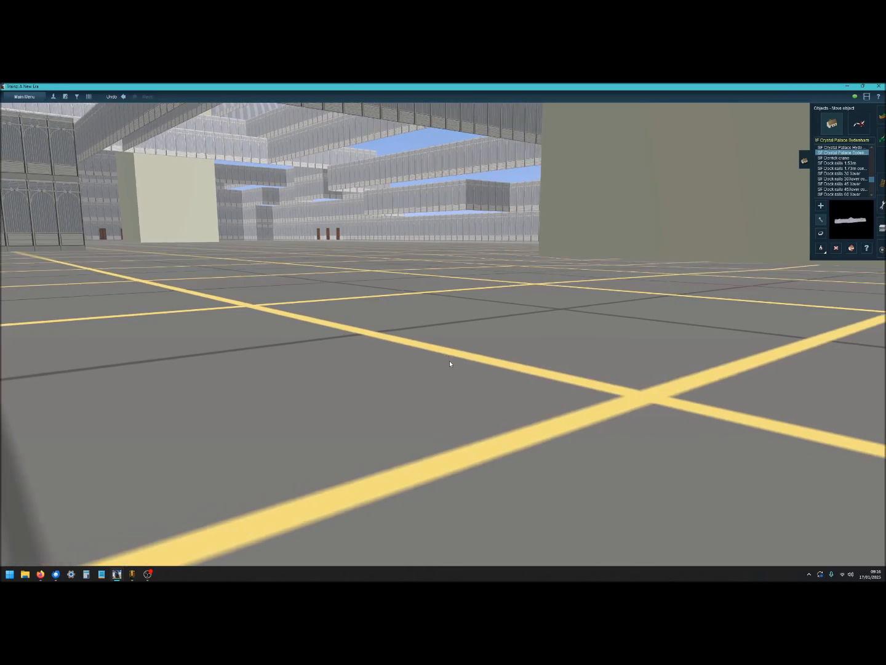
pyautogui.press('Right')
pyautogui.press('Left')
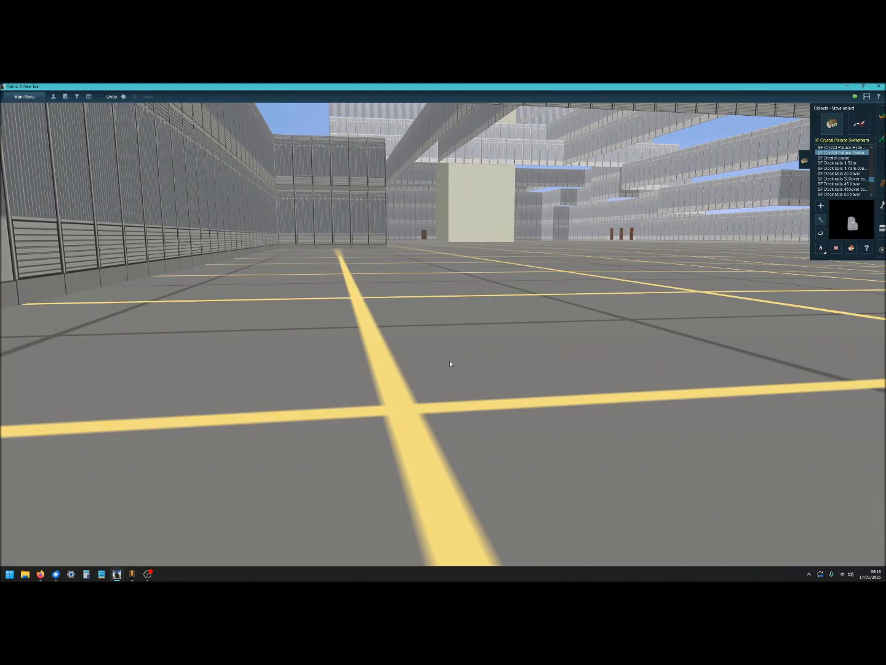
pyautogui.press('Right')
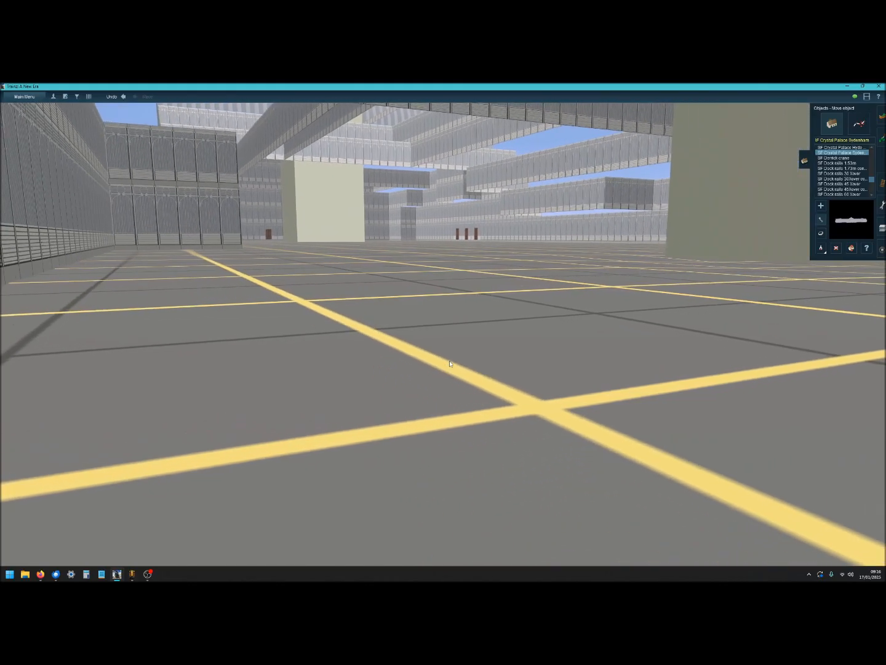
pyautogui.press('Right')
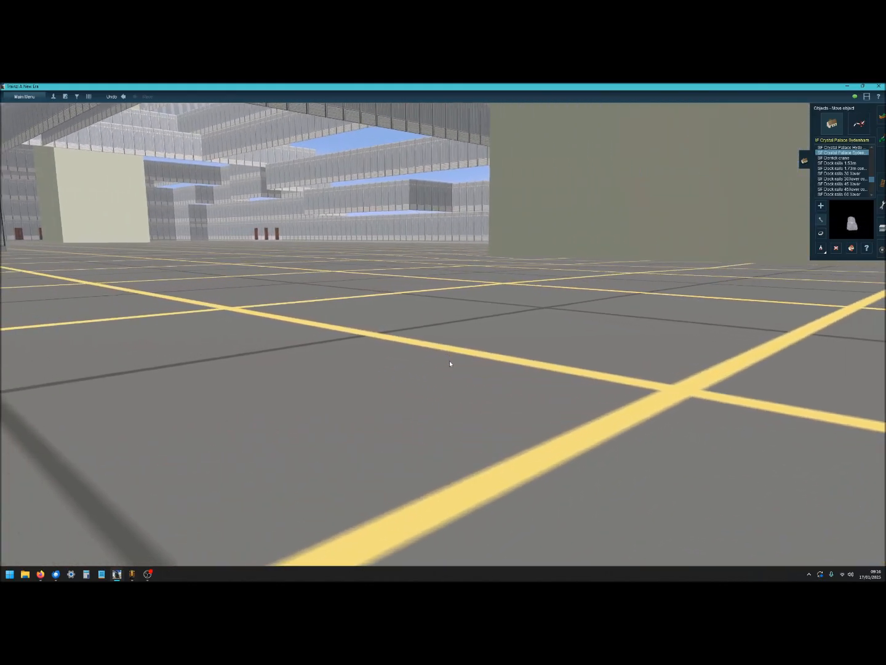
# Return outside by the four doors and view the full length of the palace from a distance.
pyautogui.scroll(-5, 450, 361)
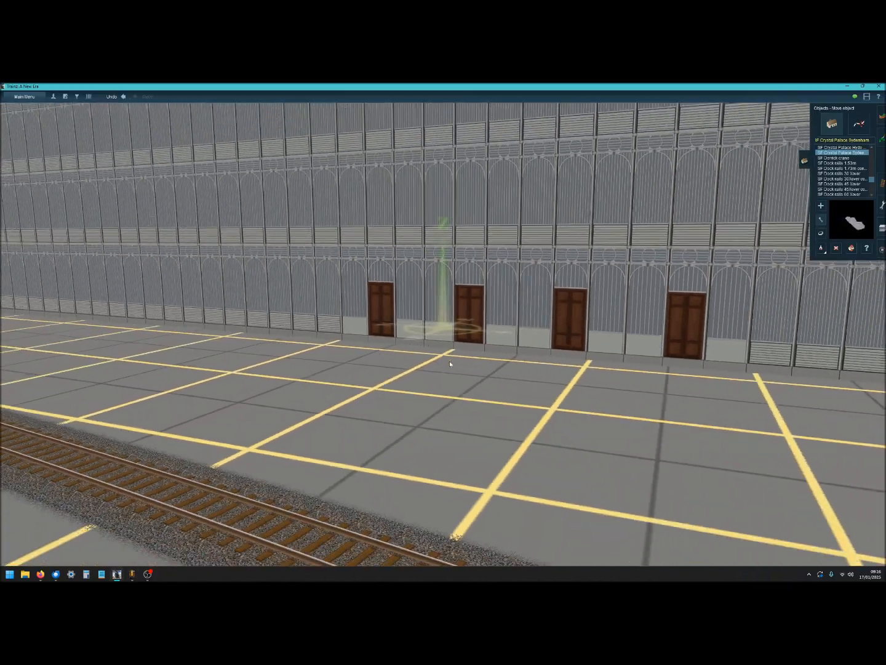
pyautogui.scroll(-5, 449, 361)
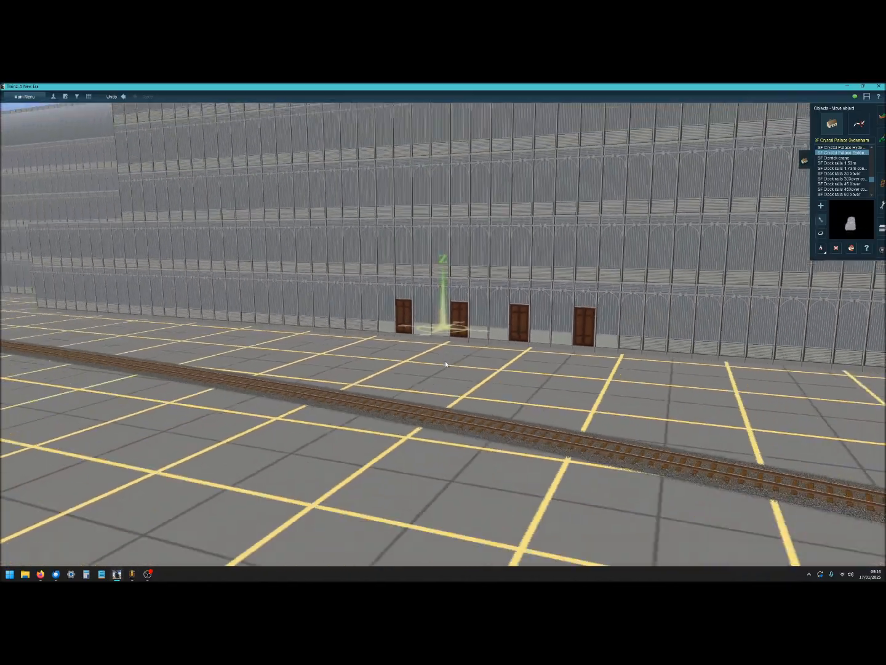
pyautogui.scroll(-5, 432, 348)
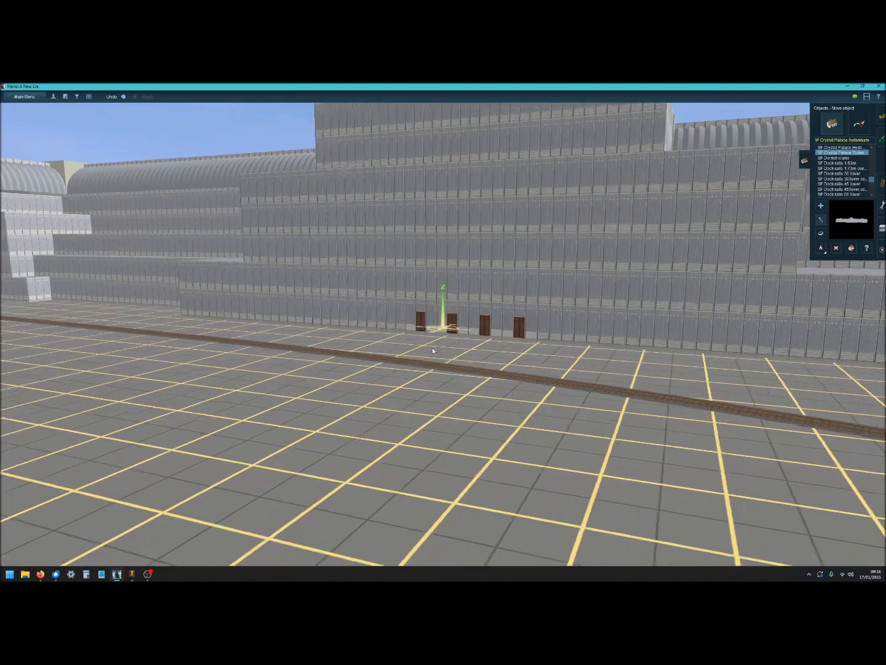
pyautogui.scroll(-6, 241, 268)
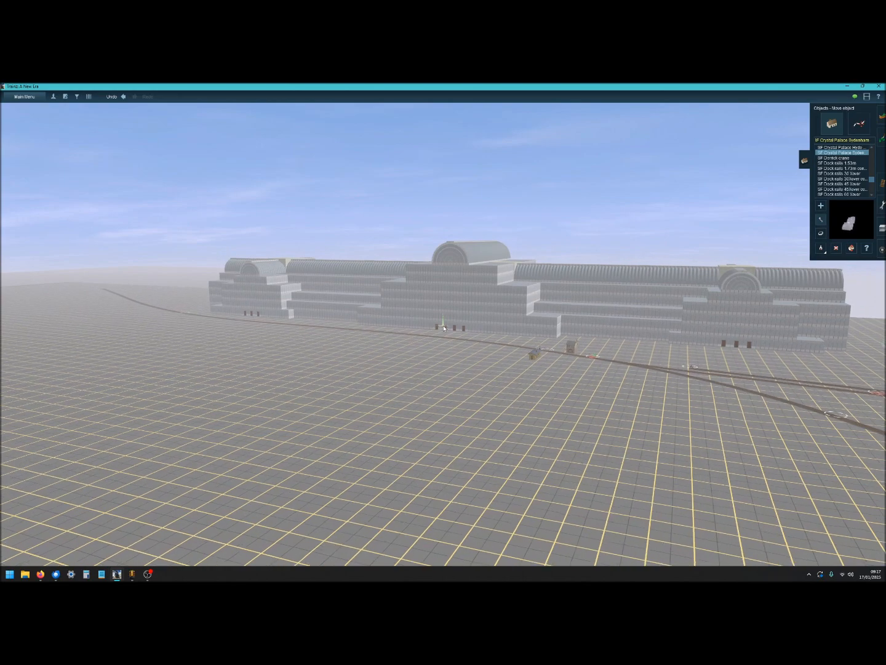
# Go past the end of the palace to the two glass greenhouses and view them up close.
pyautogui.press('Right')
pyautogui.press('Right')
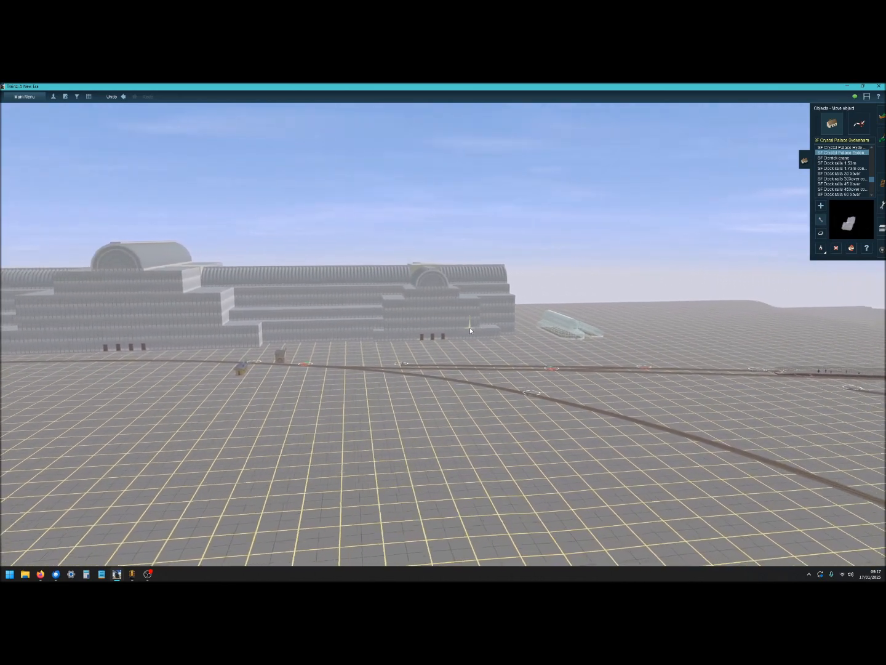
pyautogui.press('Right')
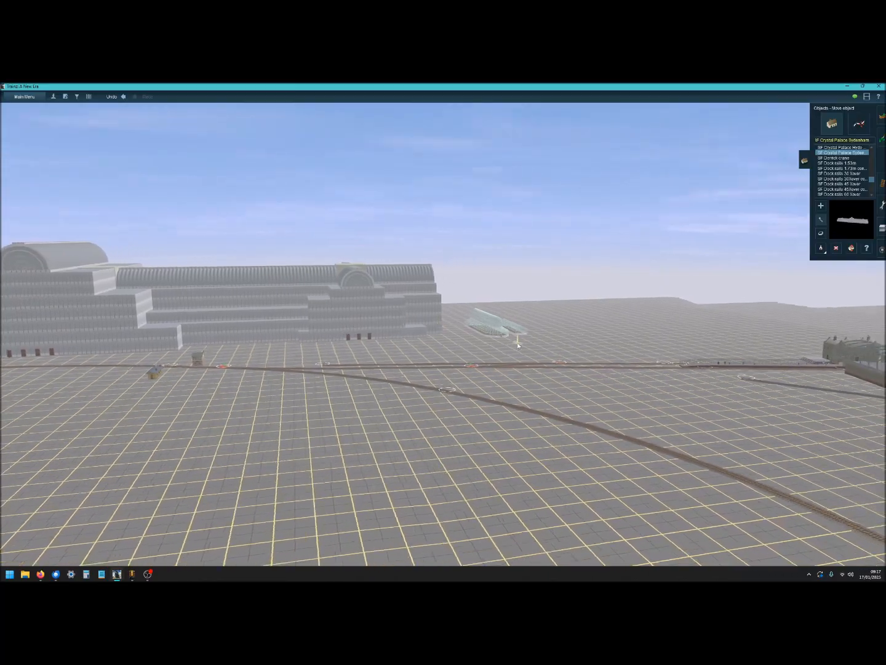
pyautogui.scroll(4, 421, 322)
pyautogui.scroll(5, 422, 322)
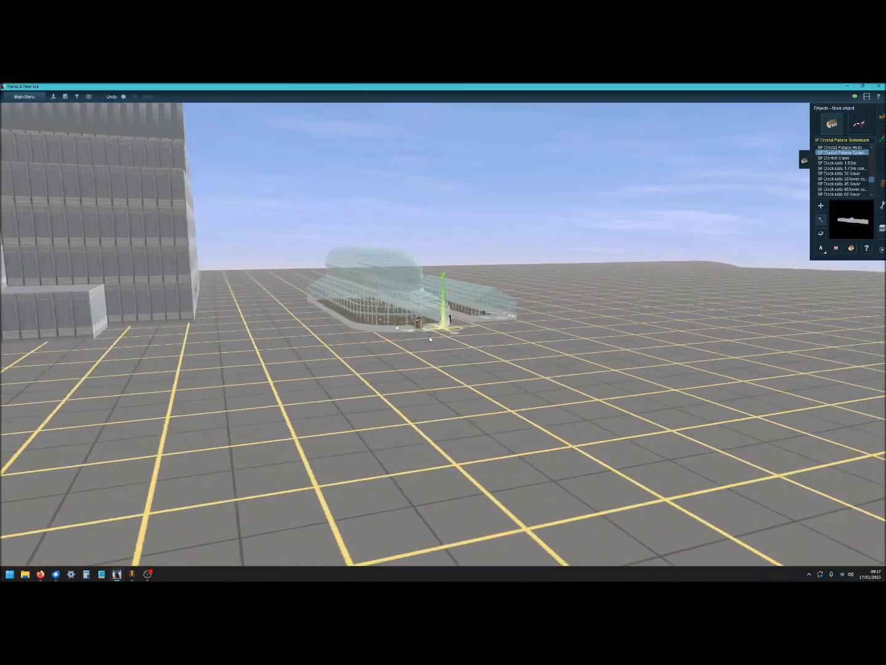
pyautogui.scroll(2, 430, 335)
pyautogui.scroll(4, 430, 335)
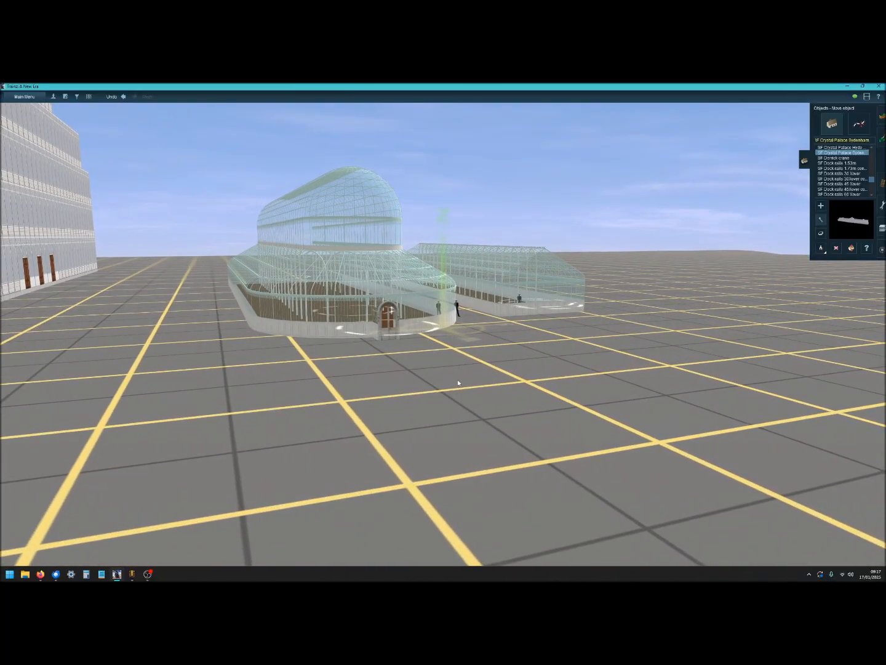
# Inspect the two glass greenhouses from several sides, including the arched entrance of the larger one.
pyautogui.press('Left')
pyautogui.press('Up')
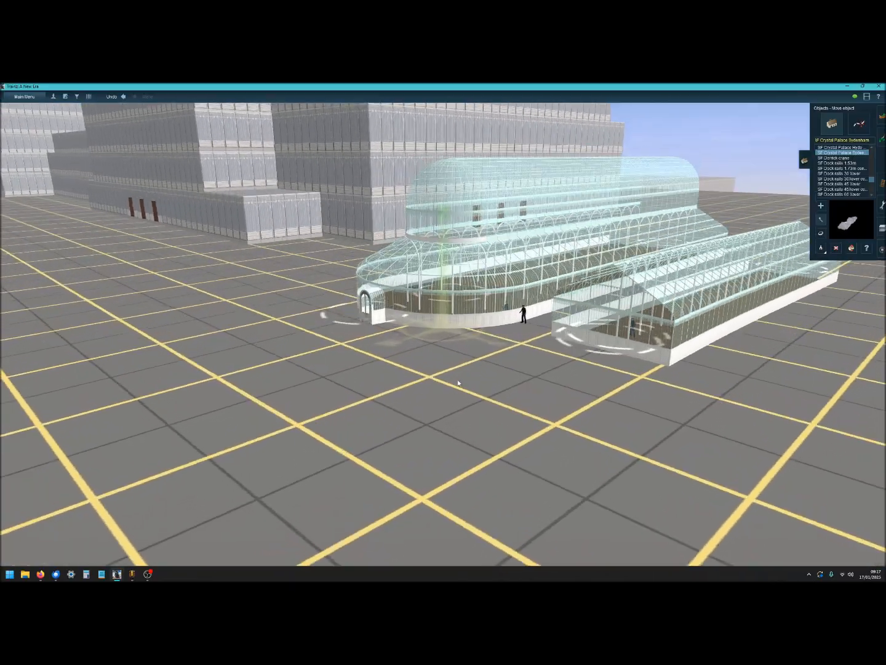
pyautogui.press('Left')
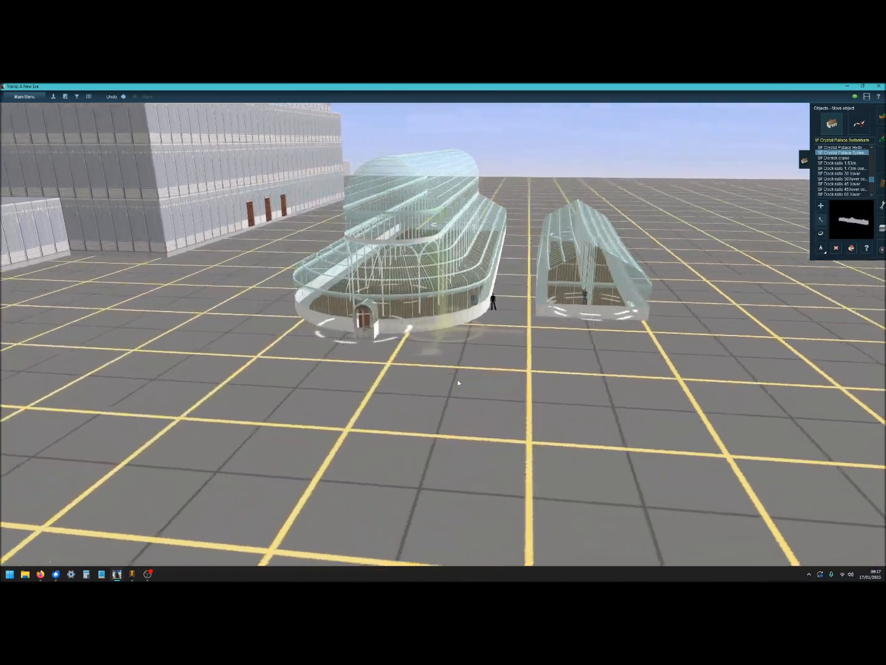
pyautogui.press('Left')
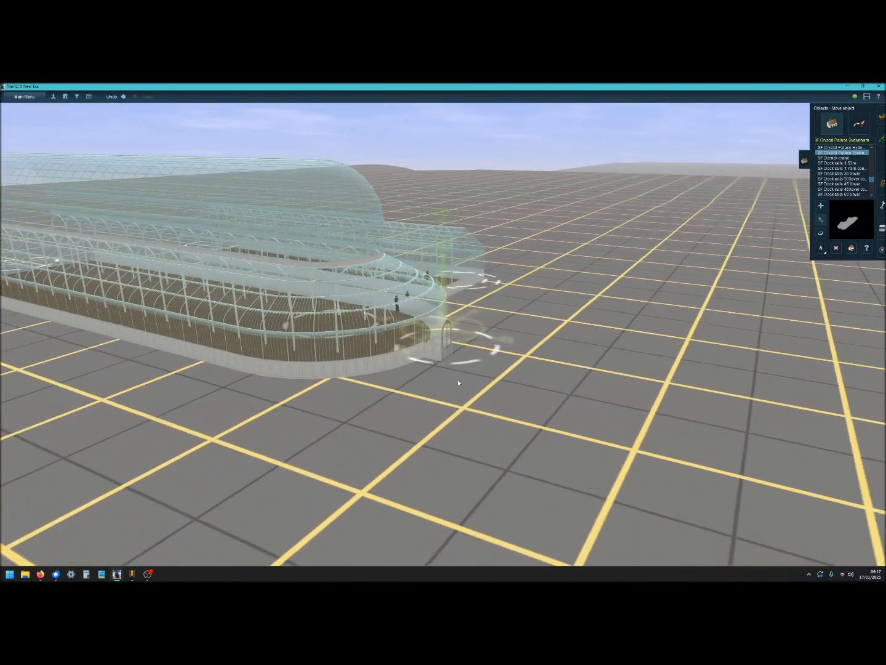
pyautogui.press('Left')
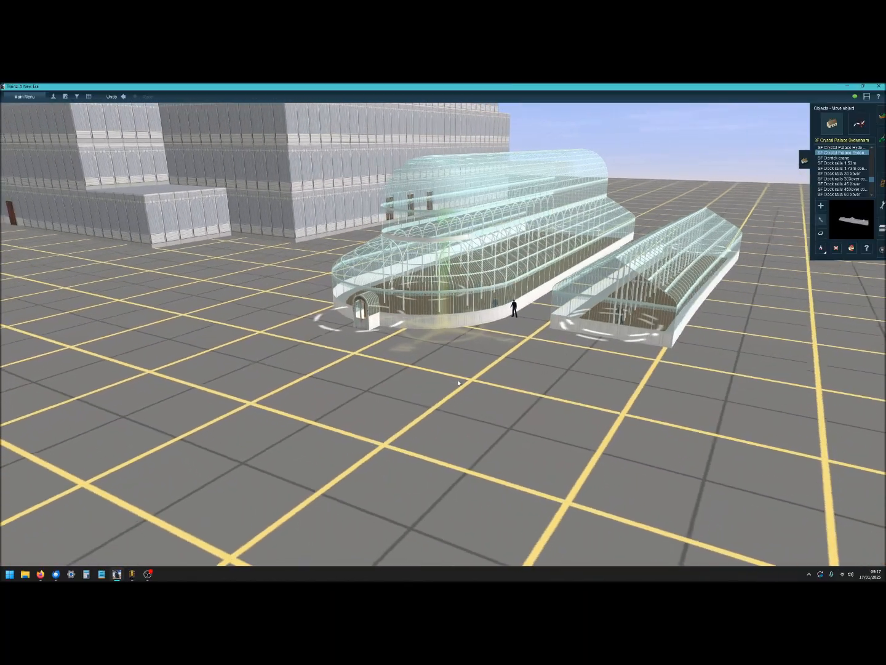
# Examine the rounded end of the larger greenhouse up close, including its arched entrance and the figure standing beside it.
pyautogui.press('Up')
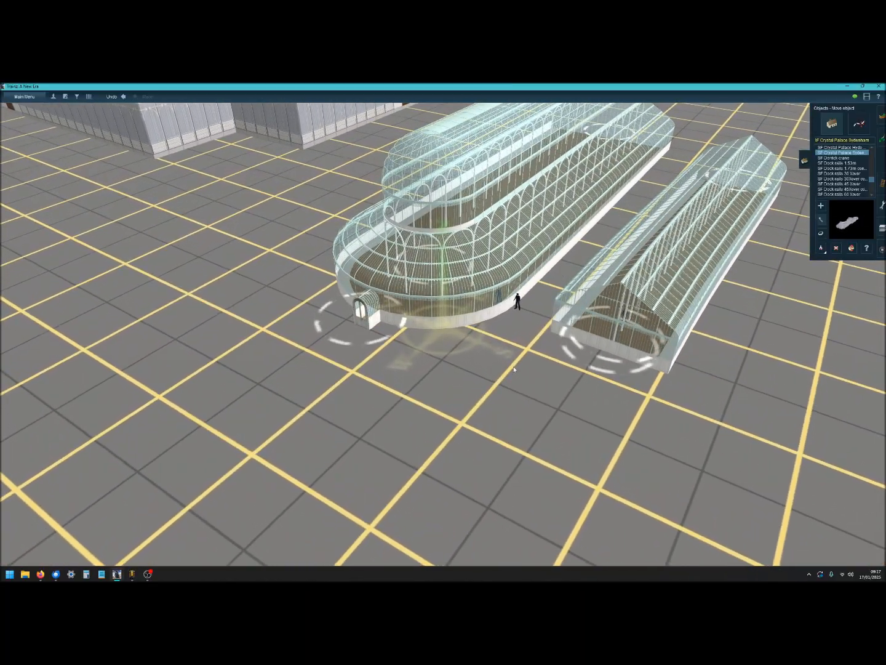
pyautogui.scroll(4, 511, 324)
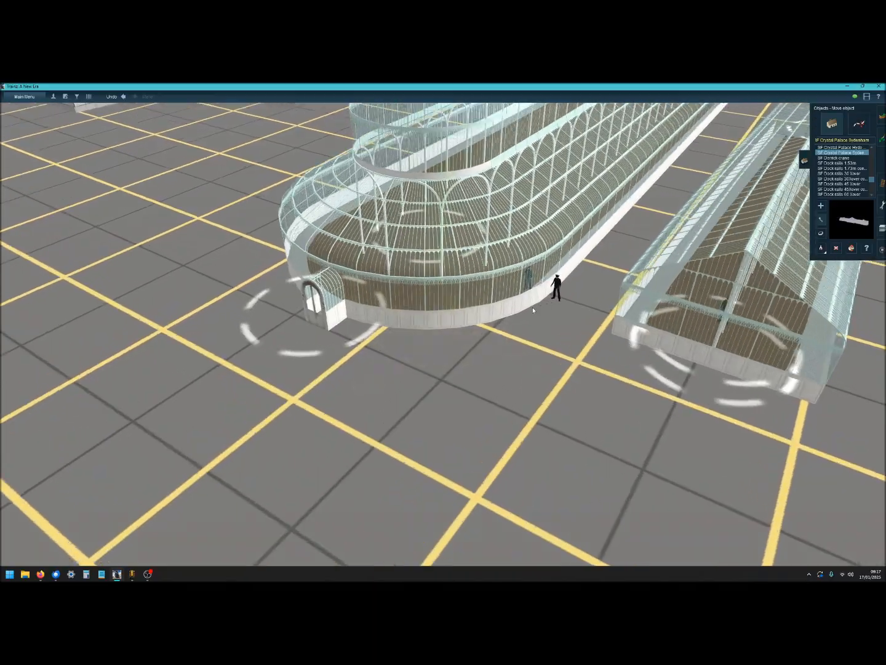
pyautogui.scroll(3, 533, 310)
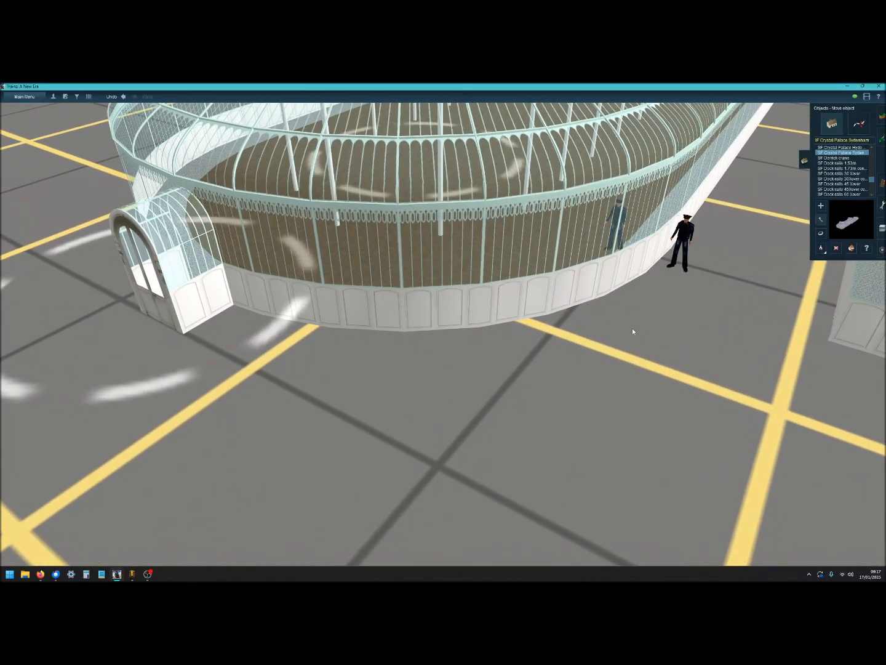
pyautogui.press('Down')
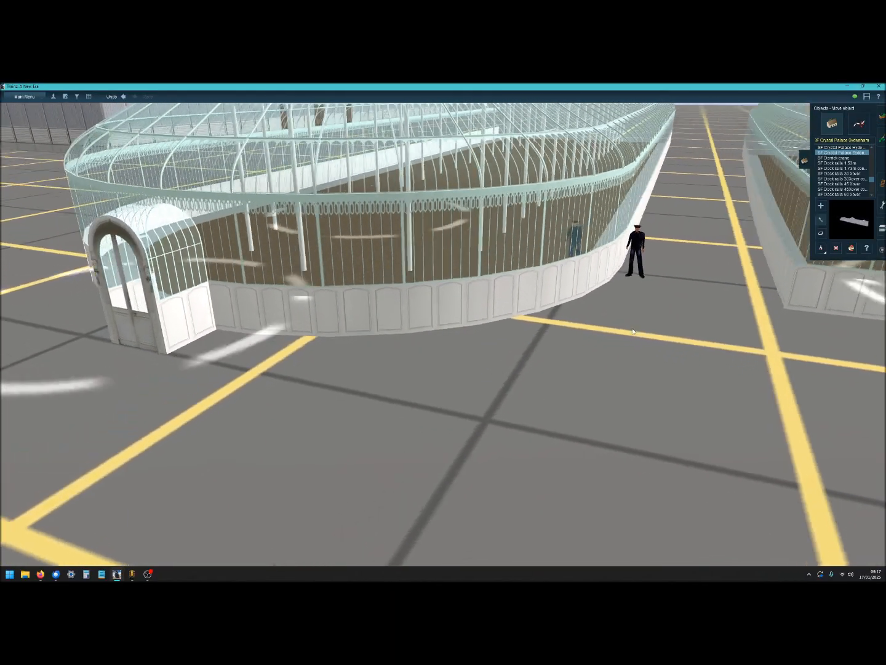
pyautogui.press('Left')
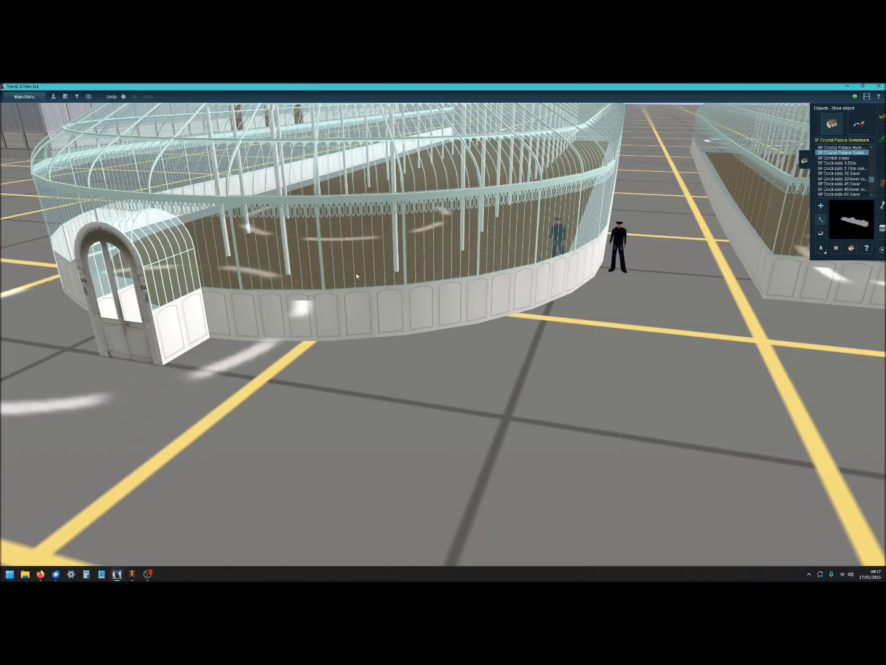
# Compare the two greenhouses from near and far, first from their entrance ends and from the side of the smaller one.
pyautogui.scroll(-5, 366, 278)
pyautogui.scroll(4, 366, 278)
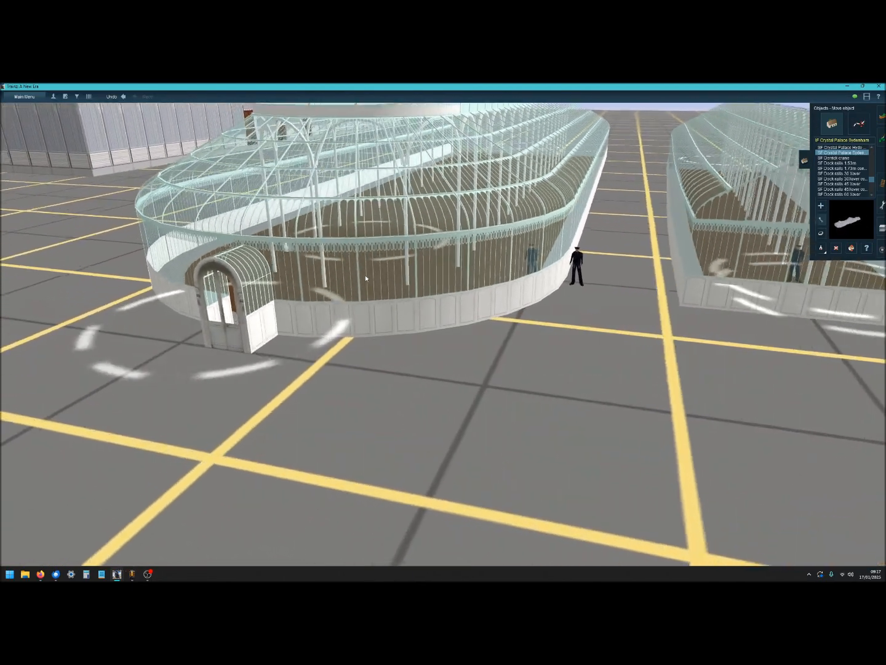
pyautogui.scroll(-5, 365, 275)
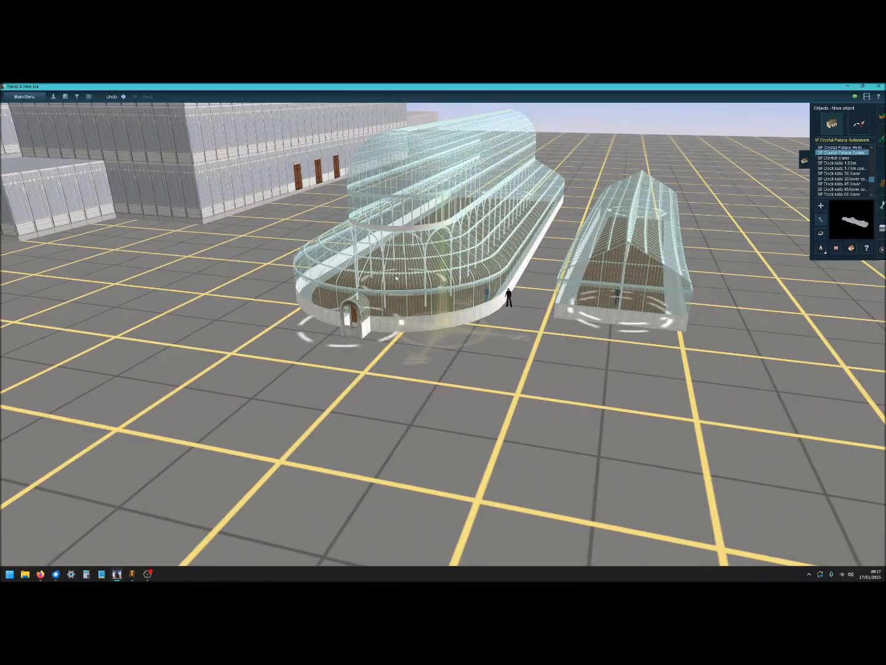
pyautogui.scroll(3, 395, 275)
pyautogui.scroll(-3, 396, 278)
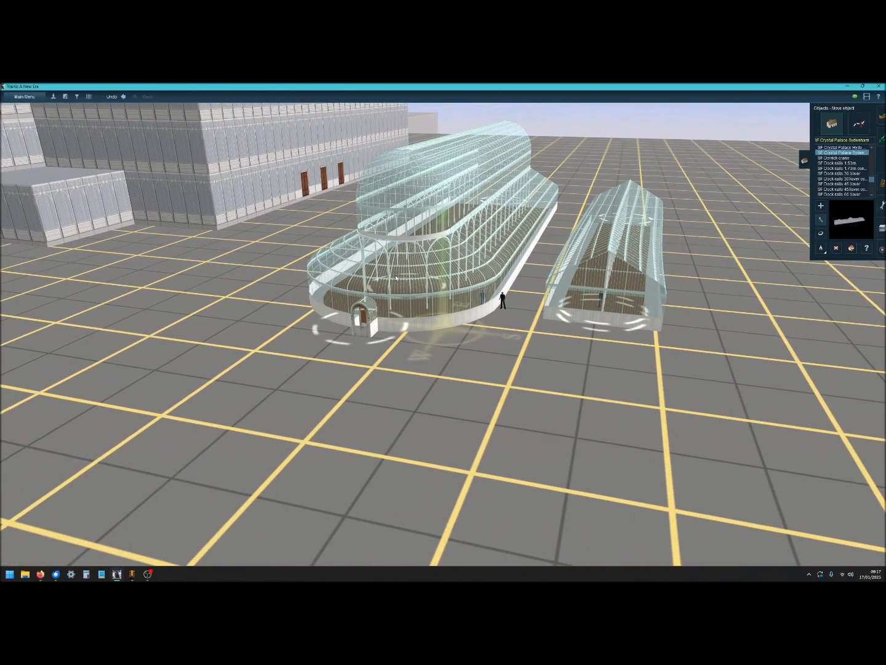
pyautogui.scroll(4, 395, 278)
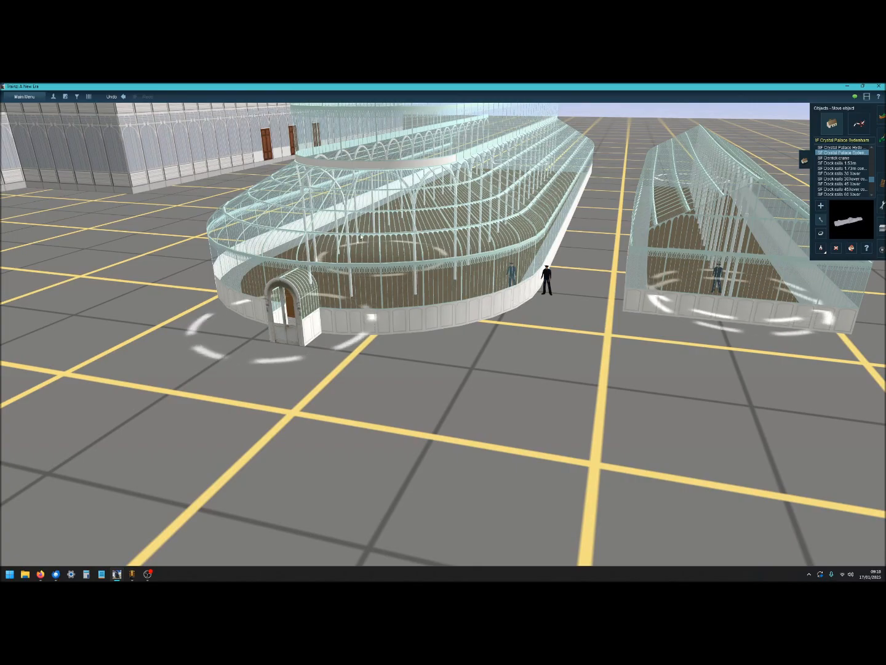
pyautogui.scroll(-5, 361, 237)
pyautogui.scroll(2, 391, 188)
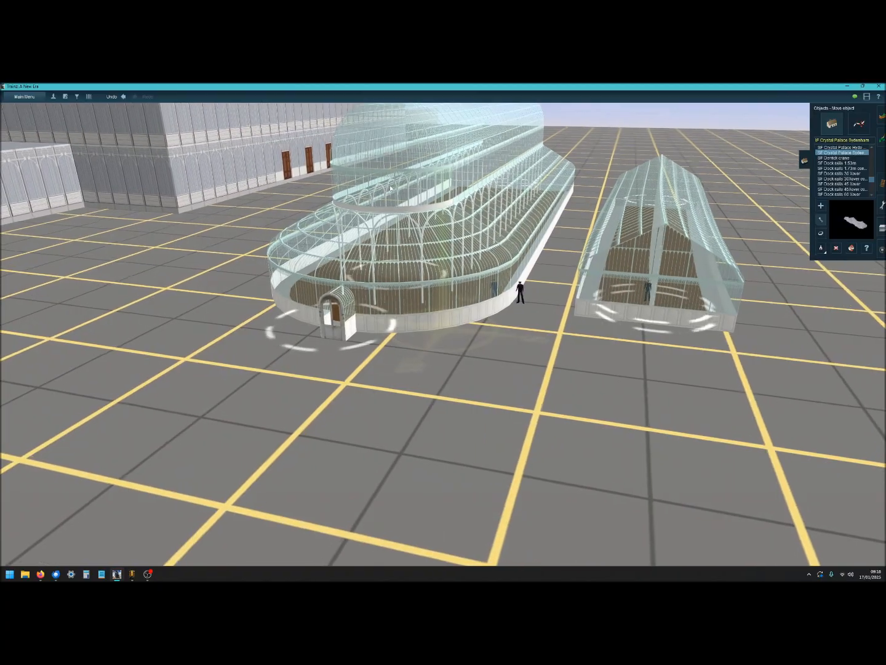
pyautogui.scroll(-3, 431, 194)
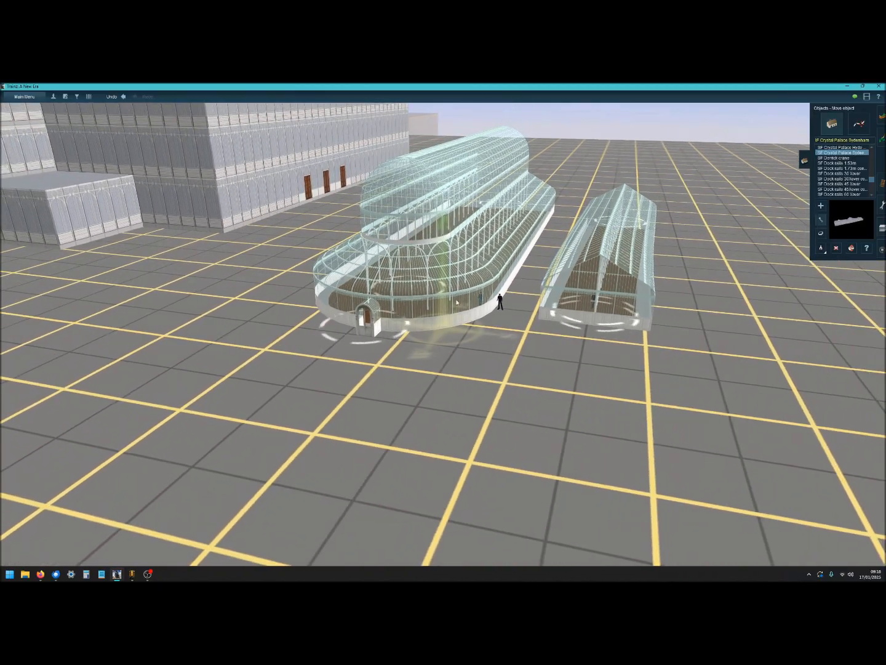
pyautogui.moveTo(456, 303); pyautogui.dragTo(332, 315, button='right')
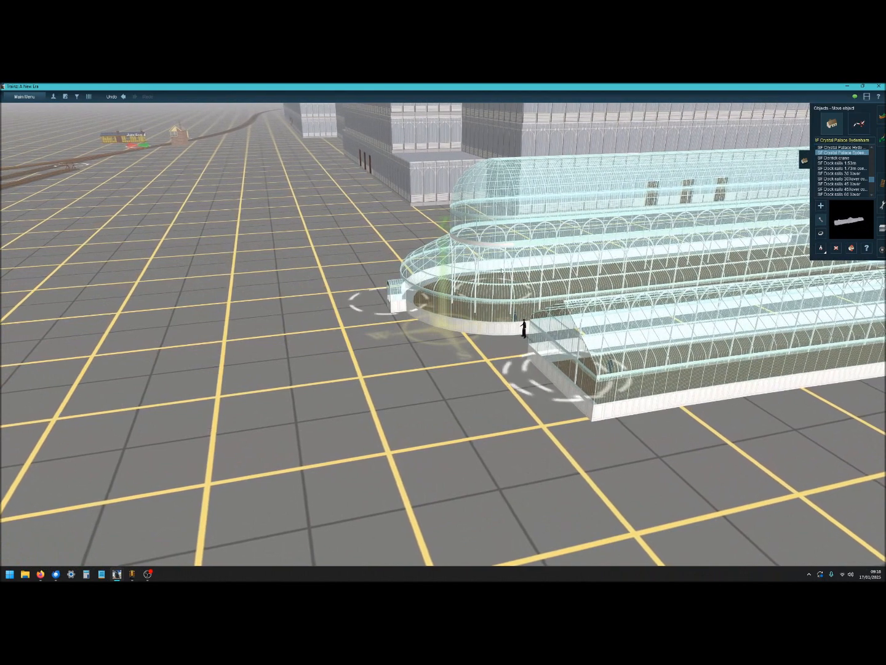
pyautogui.scroll(-3, 665, 281)
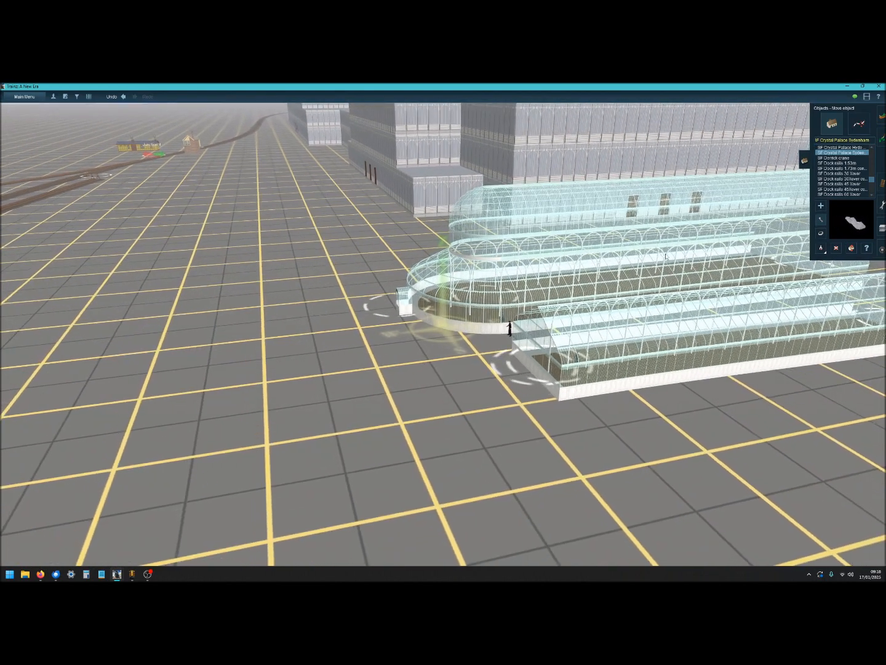
# Switch from scenery objects to splines and view the two greenhouses from above alongside the end of the palace.
pyautogui.click(858, 127)
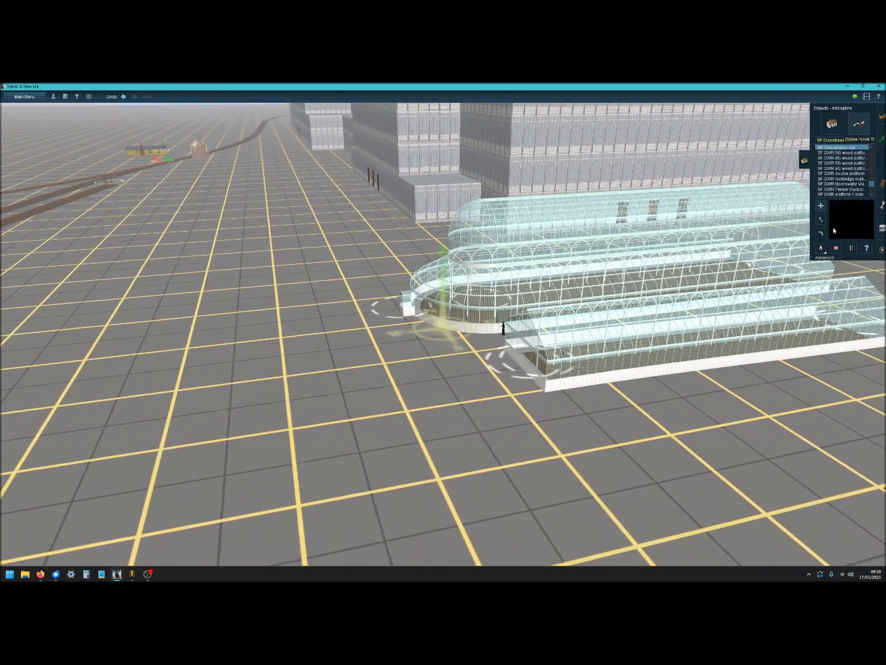
pyautogui.rightClick(727, 253)
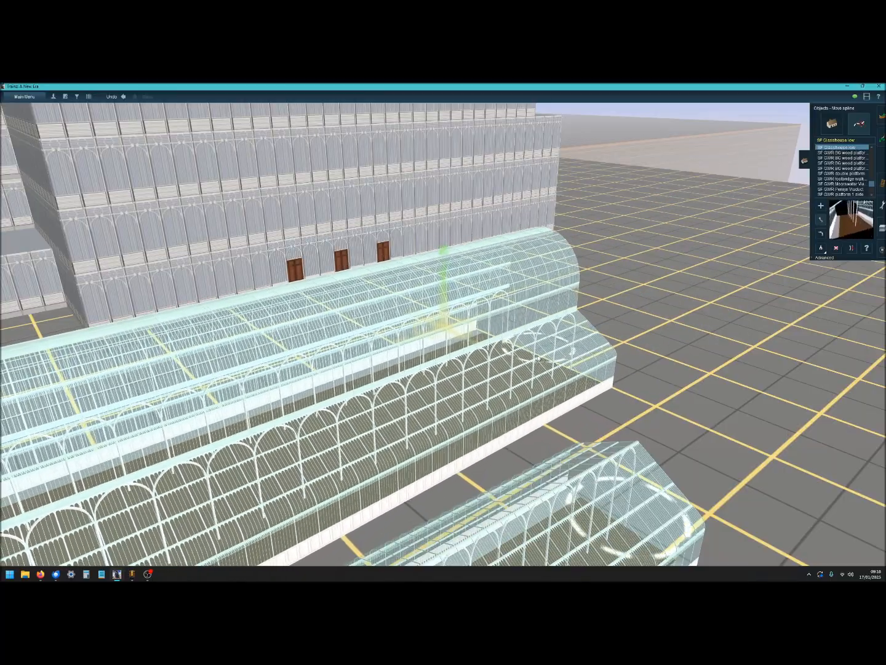
pyautogui.scroll(-3, 551, 332)
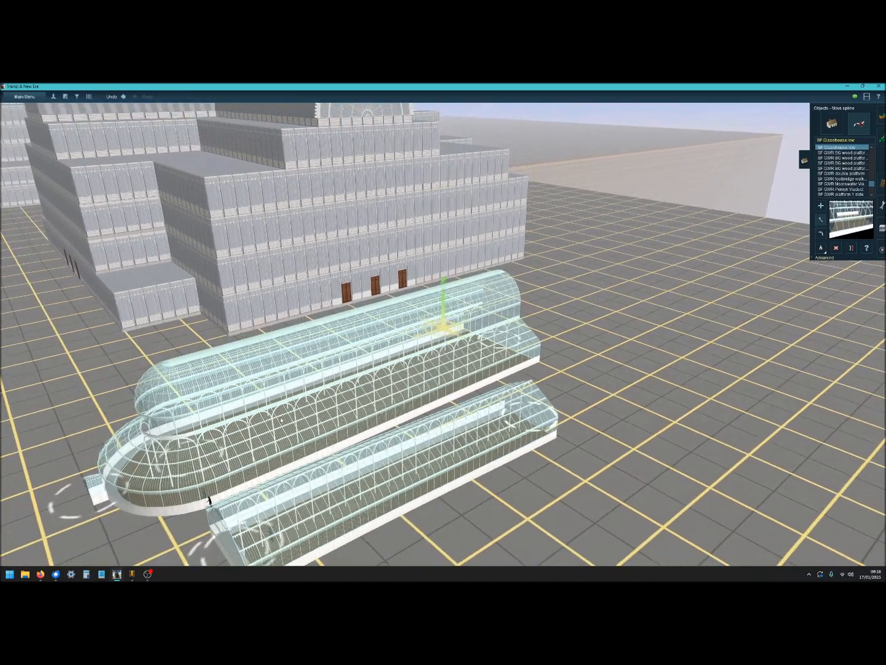
pyautogui.scroll(-4, 303, 397)
pyautogui.scroll(3, 528, 374)
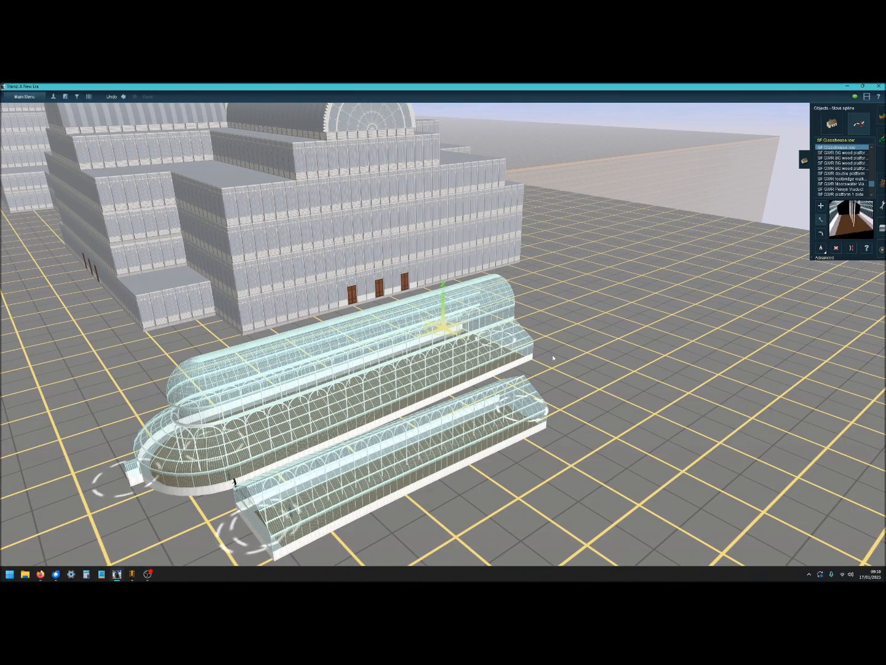
pyautogui.scroll(-5, 234, 482)
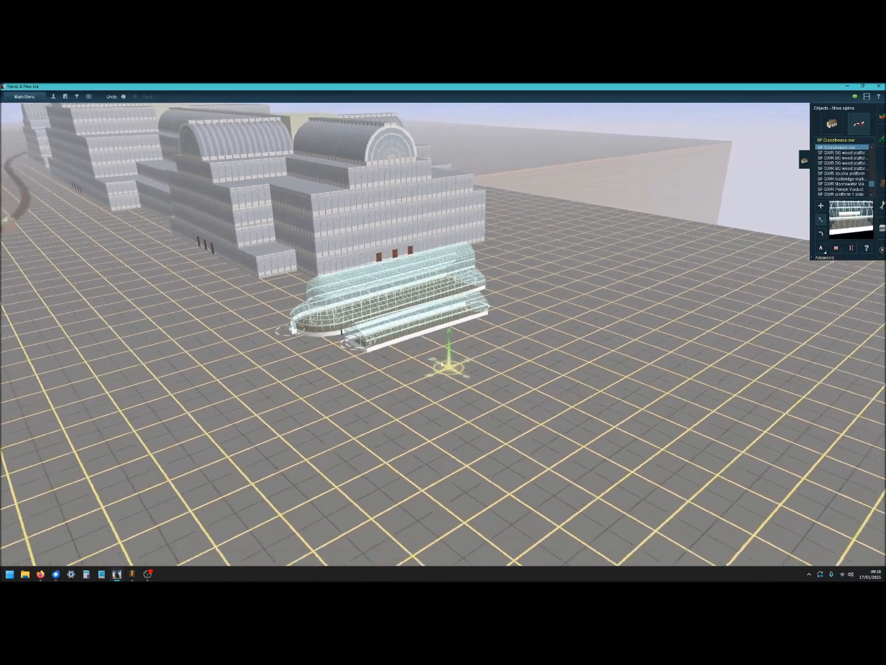
pyautogui.scroll(4, 422, 325)
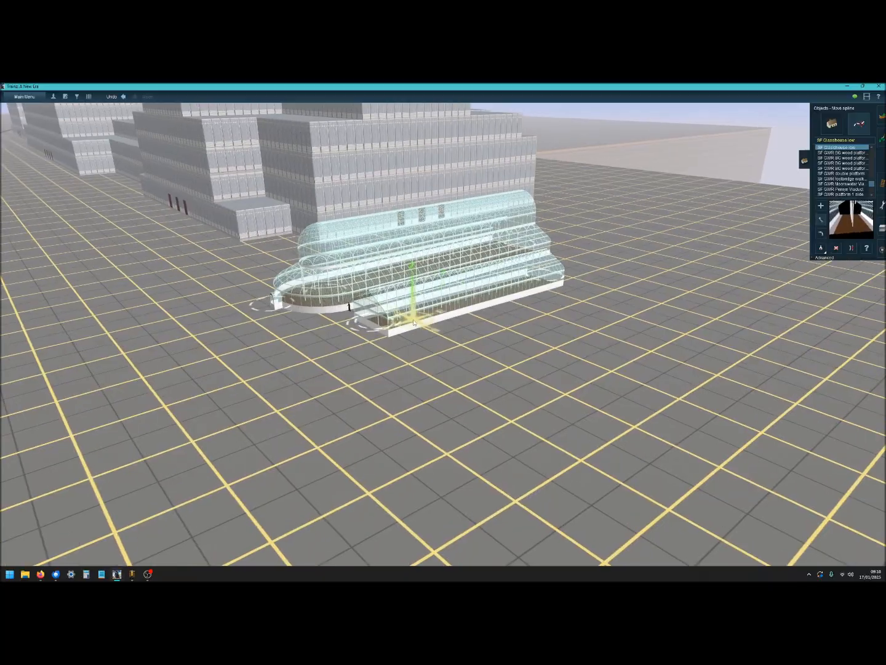
pyautogui.scroll(5, 407, 331)
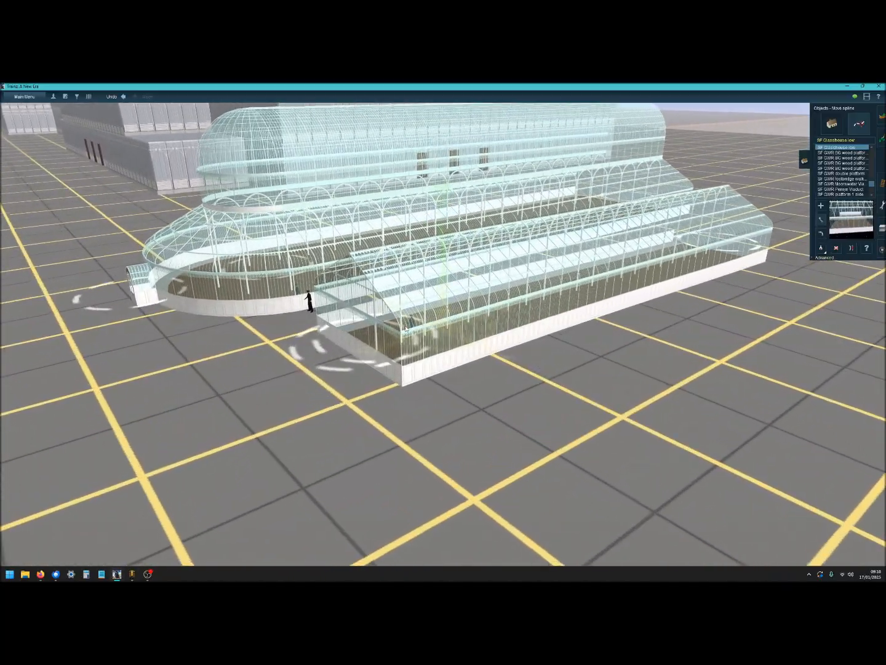
# Inspect the end of the smaller greenhouse and view both greenhouses from ground level at their entrance ends.
pyautogui.press('Right')
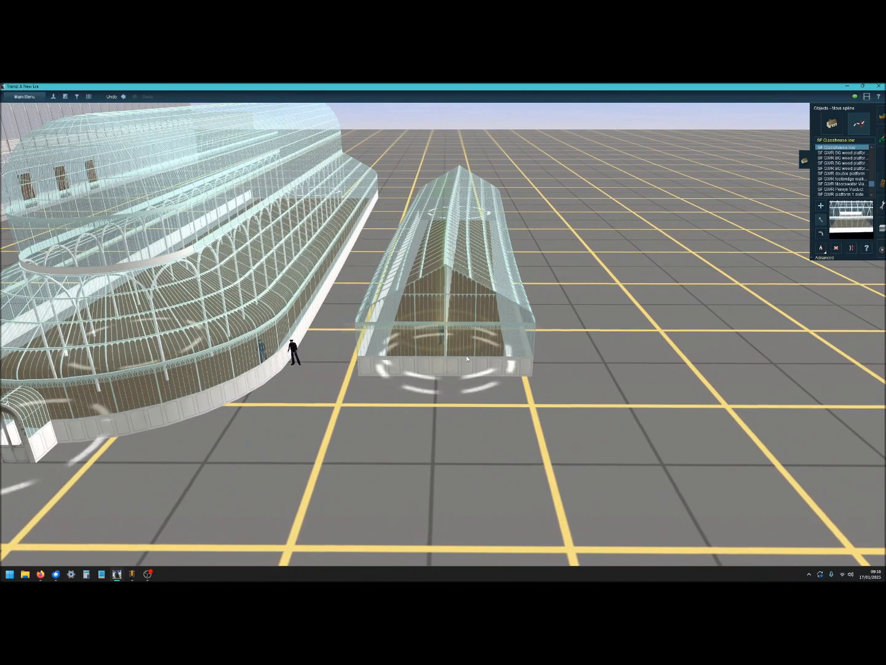
pyautogui.moveTo(405, 330); pyautogui.dragTo(467, 358, button='right')
pyautogui.press('Down')
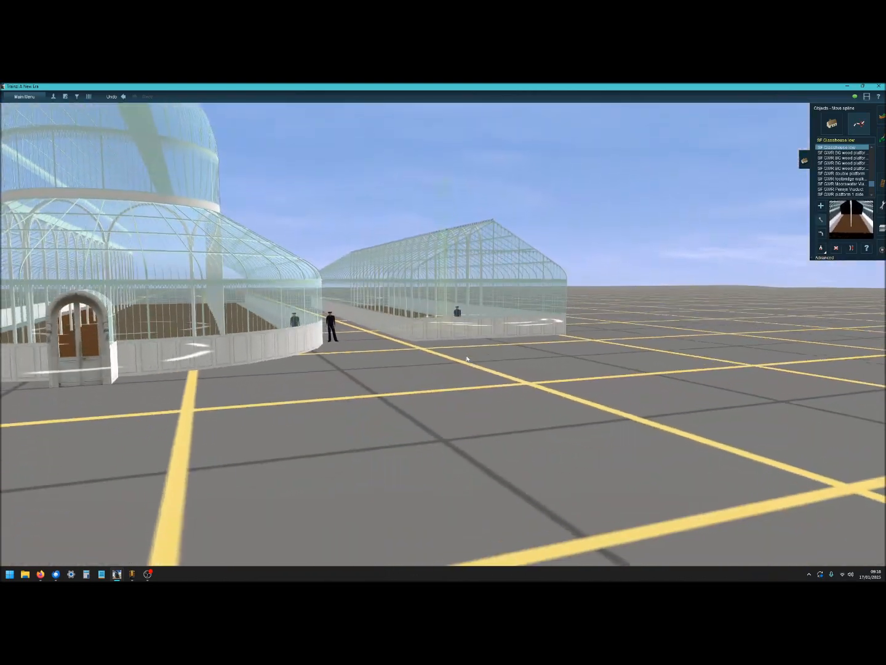
pyautogui.press('Up')
pyautogui.press('Down')
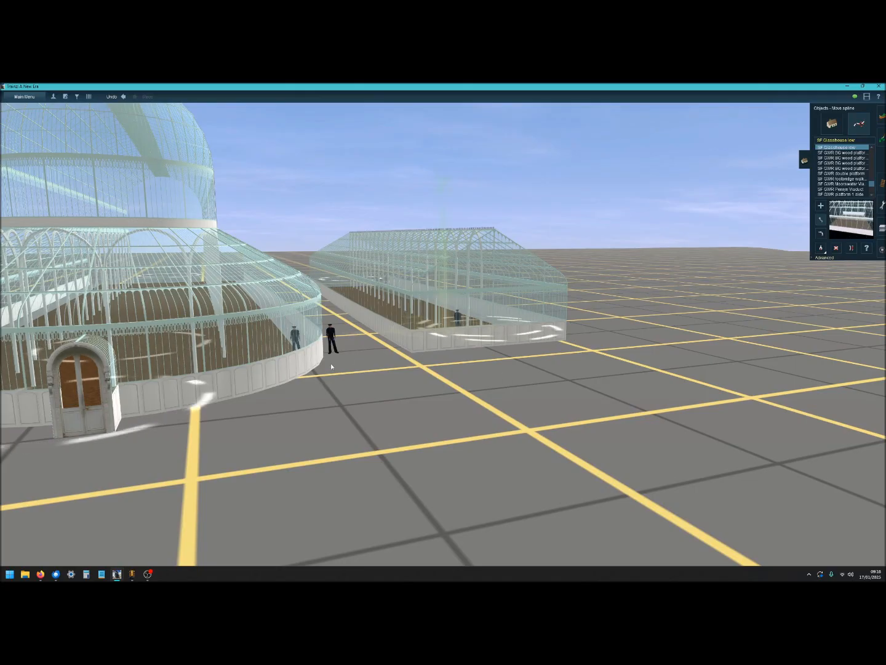
pyautogui.scroll(-6, 312, 362)
pyautogui.scroll(4, 312, 360)
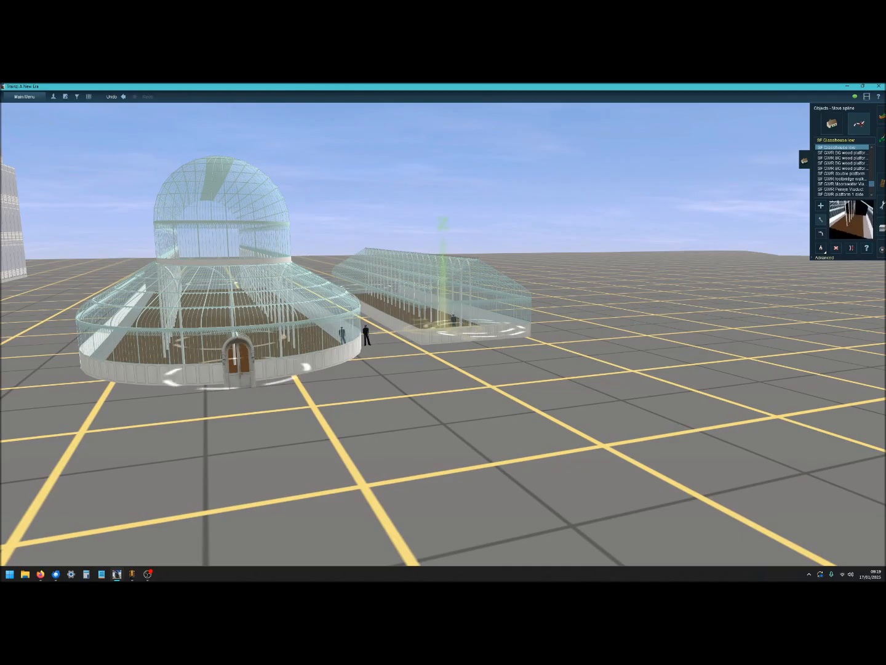
# Switch to gmax and view the palace model, from the central transept and its four doors to the full frontage.
pyautogui.hotkey('alt', 'Tab')
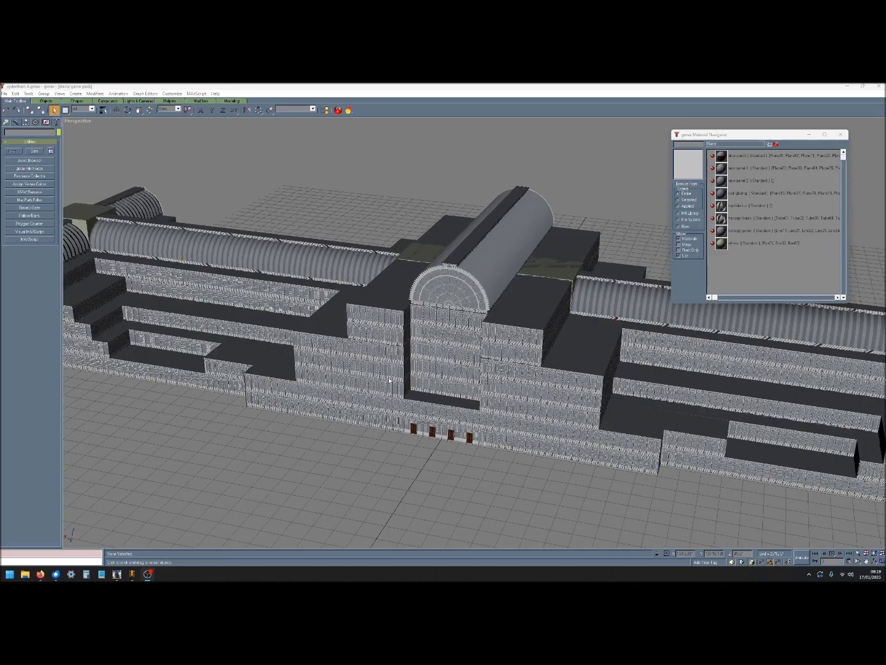
pyautogui.scroll(5, 461, 363)
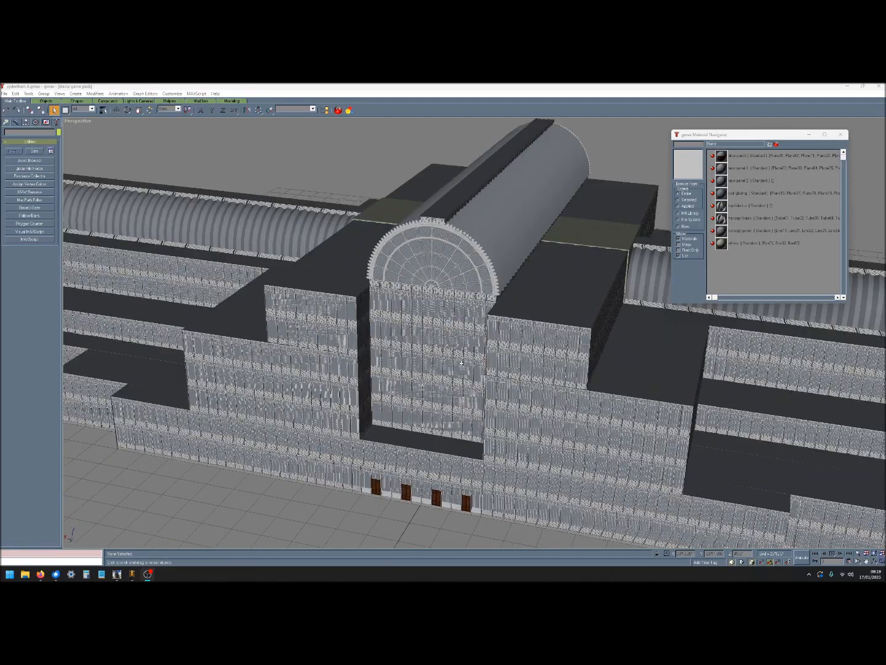
pyautogui.scroll(-5, 461, 364)
pyautogui.scroll(5, 585, 389)
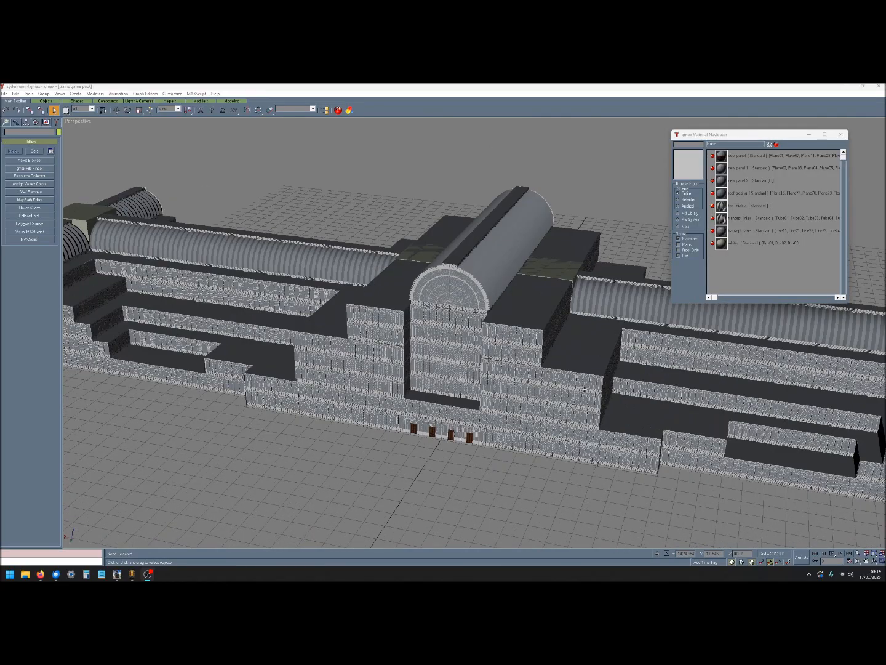
pyautogui.scroll(3, 488, 391)
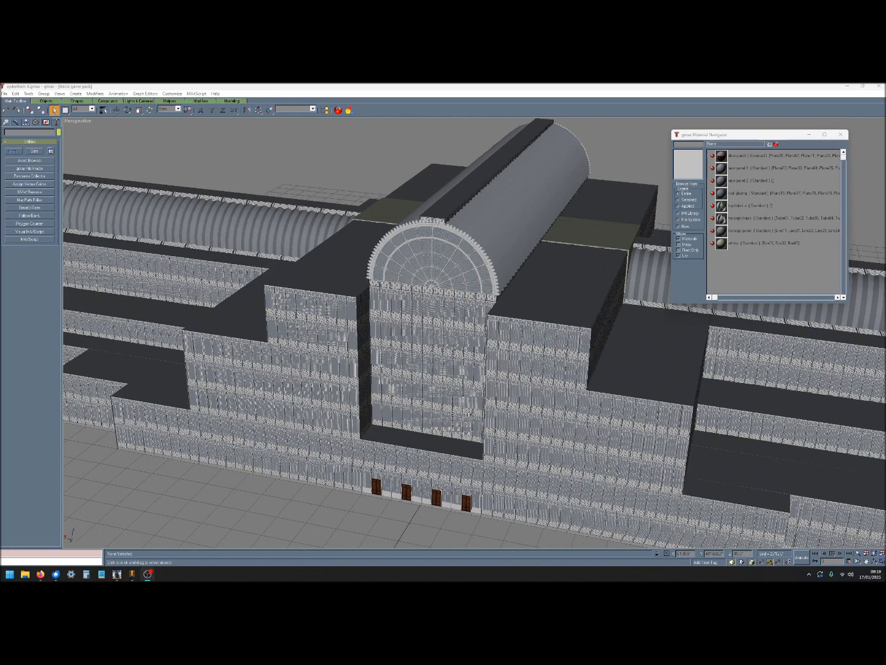
pyautogui.scroll(-8, 468, 414)
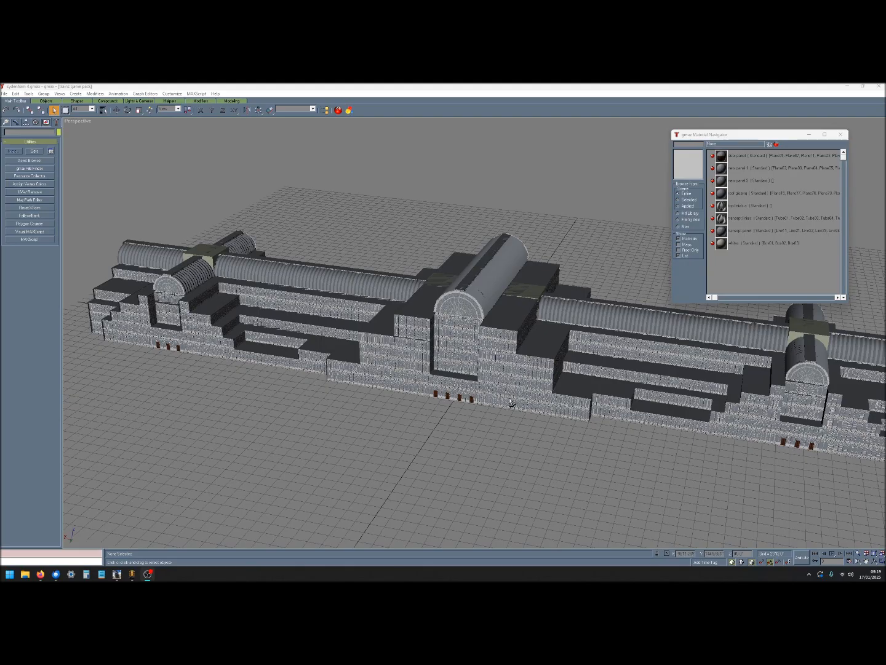
# Examine the columns, arches and wall panels of the palace model up close, and return to the overall view.
pyautogui.scroll(8, 510, 401)
pyautogui.scroll(8, 509, 399)
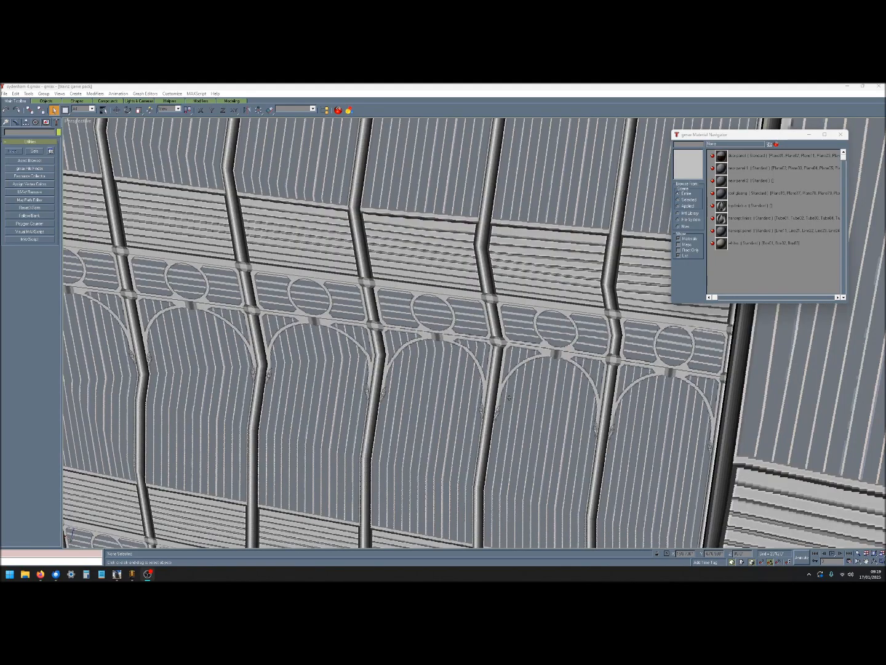
pyautogui.scroll(-9, 510, 400)
pyautogui.scroll(-10, 510, 402)
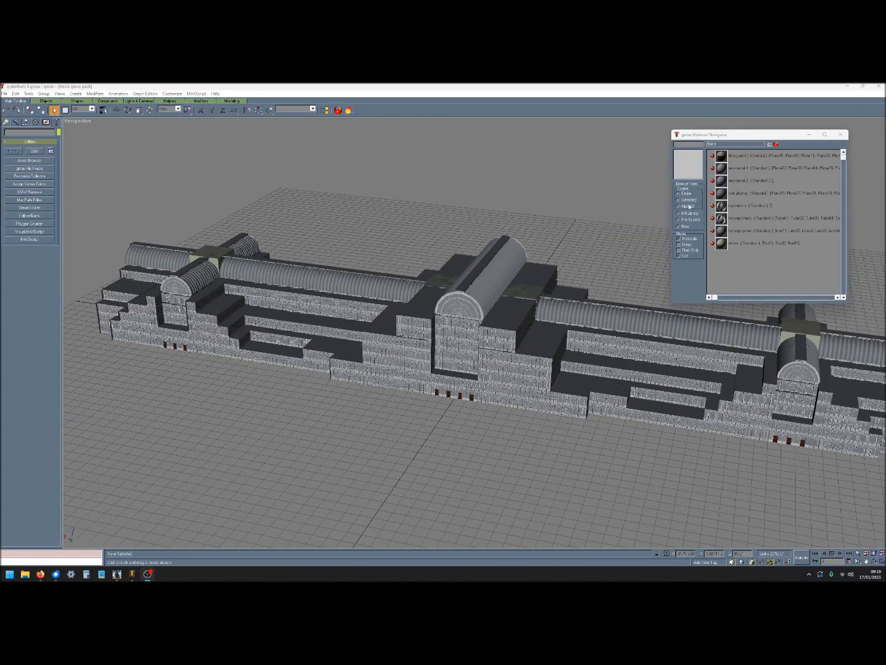
# Open the "new panel 1" material from the Material Navigator, review its list of maps, and close the Material Editor.
pyautogui.click(724, 169)
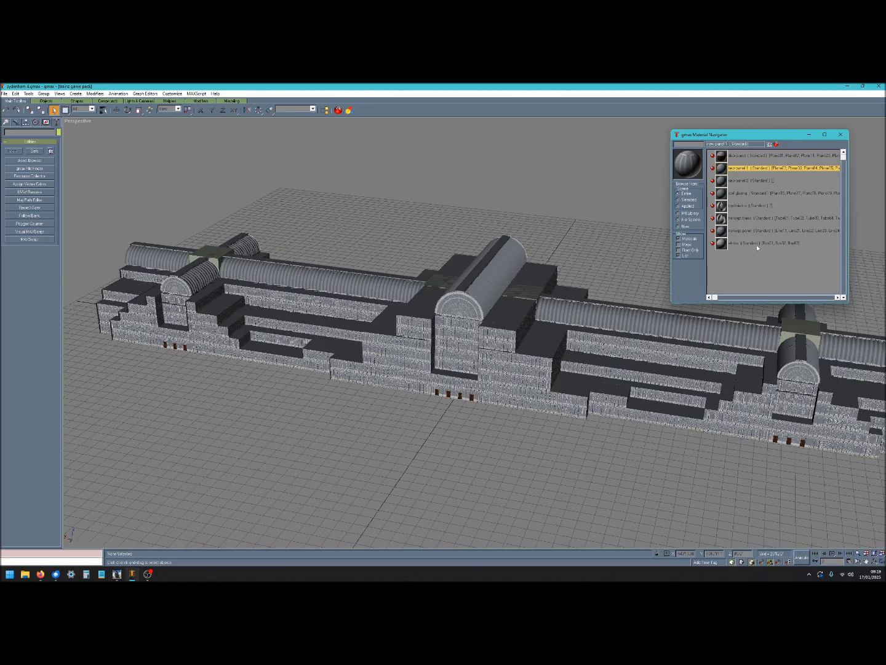
pyautogui.doubleClick(722, 169)
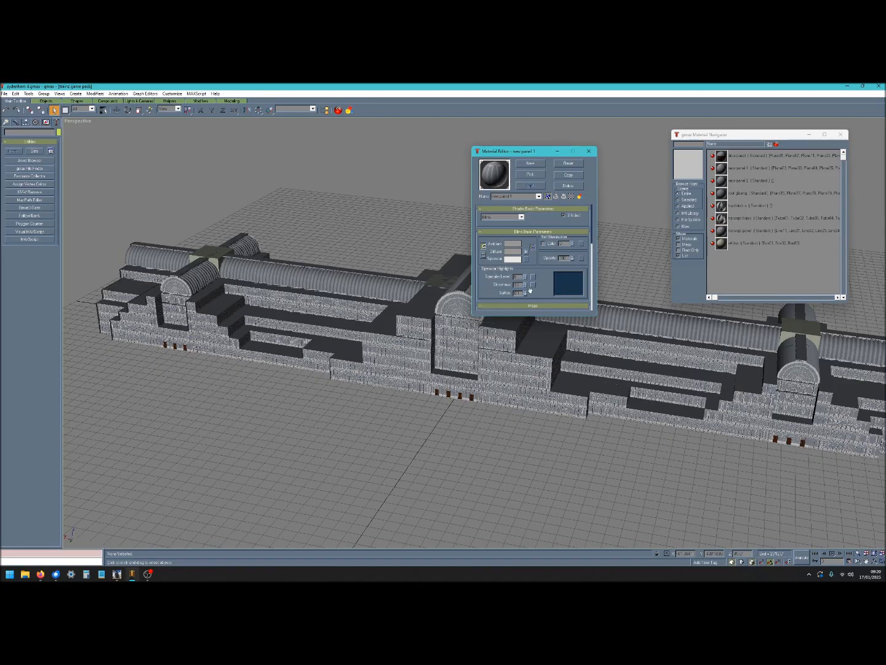
pyautogui.click(483, 307)
pyautogui.click(507, 307)
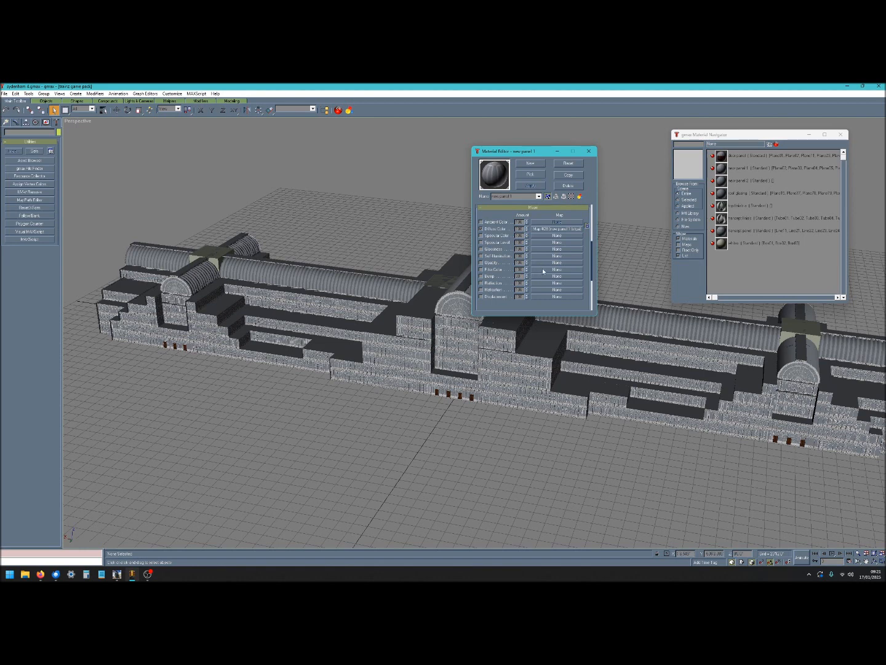
pyautogui.click(589, 151)
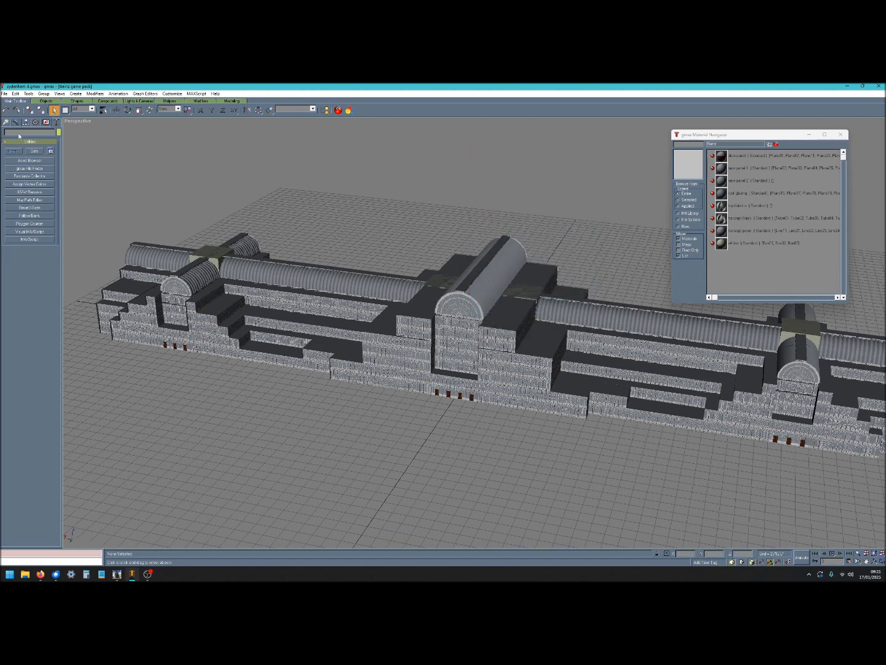
# Open "high end 1.1.gmax" and show its glasshouse model in a full-size perspective view.
pyautogui.click(4, 94)
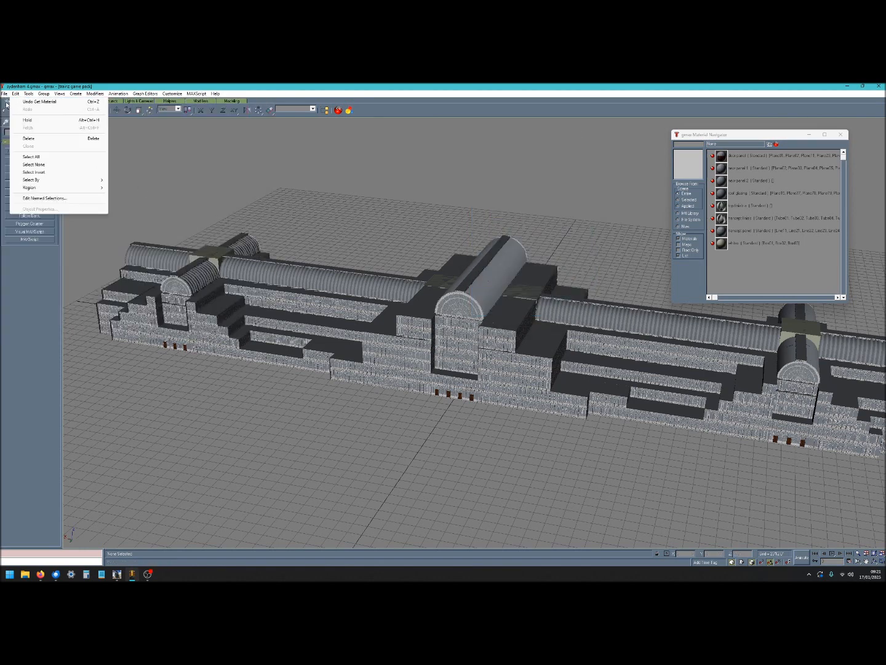
pyautogui.click(156, 269)
pyautogui.click(444, 351)
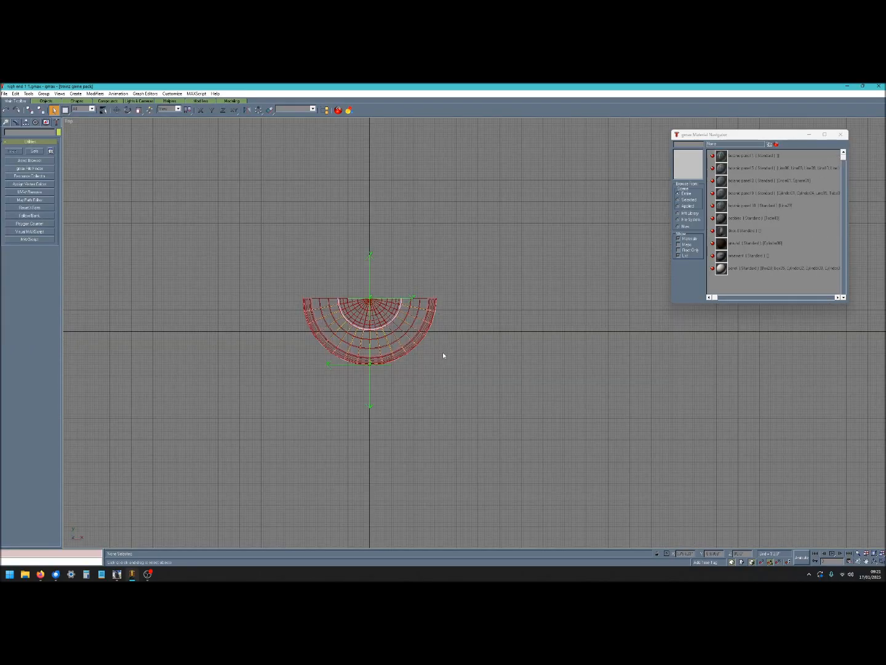
pyautogui.click(884, 563)
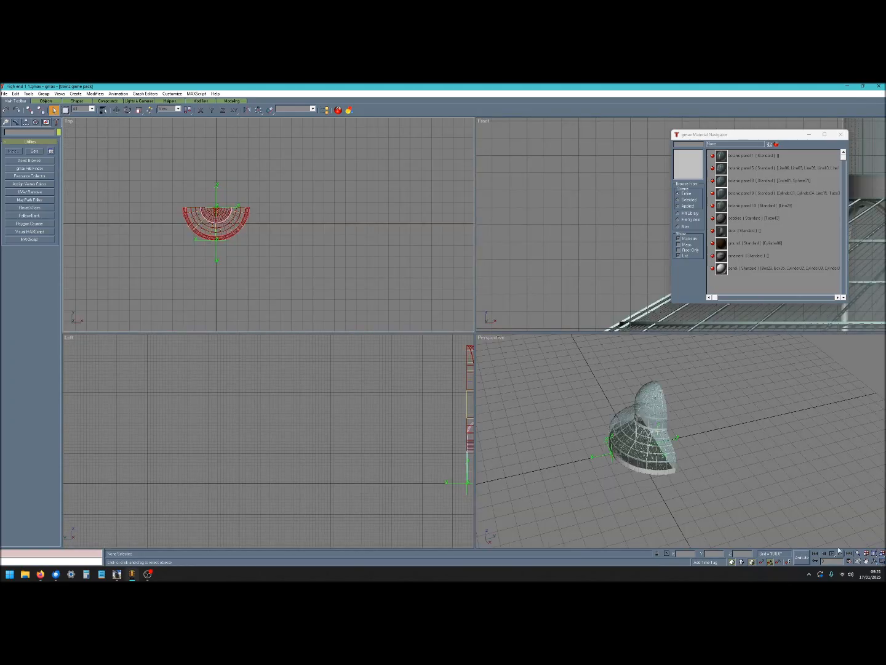
pyautogui.click(882, 562)
# Inspect the domed glasshouse end section up close from both sides, and return to object selection.
pyautogui.click(875, 562)
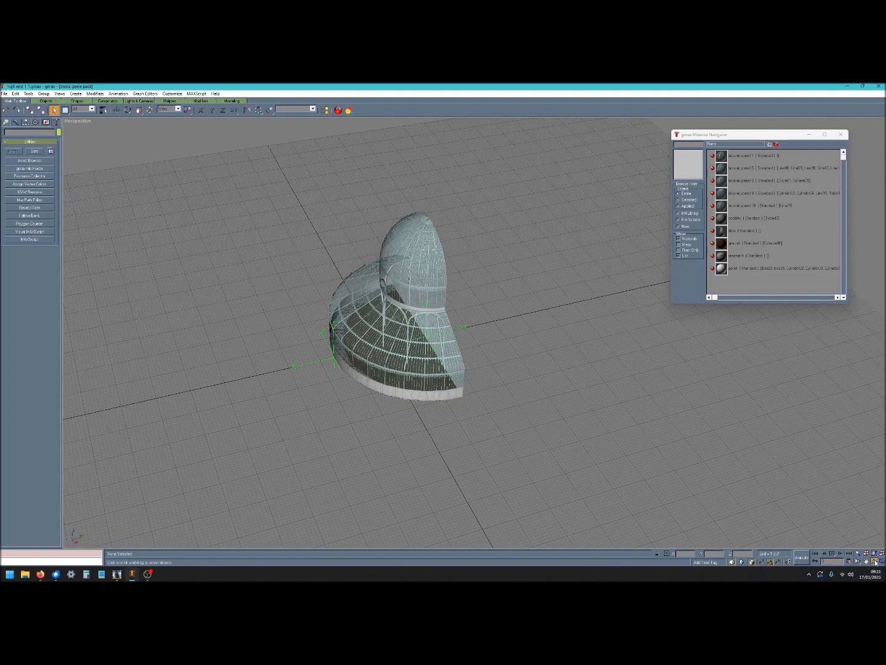
pyautogui.moveTo(469, 394); pyautogui.dragTo(478, 383)
pyautogui.scroll(3, 429, 378)
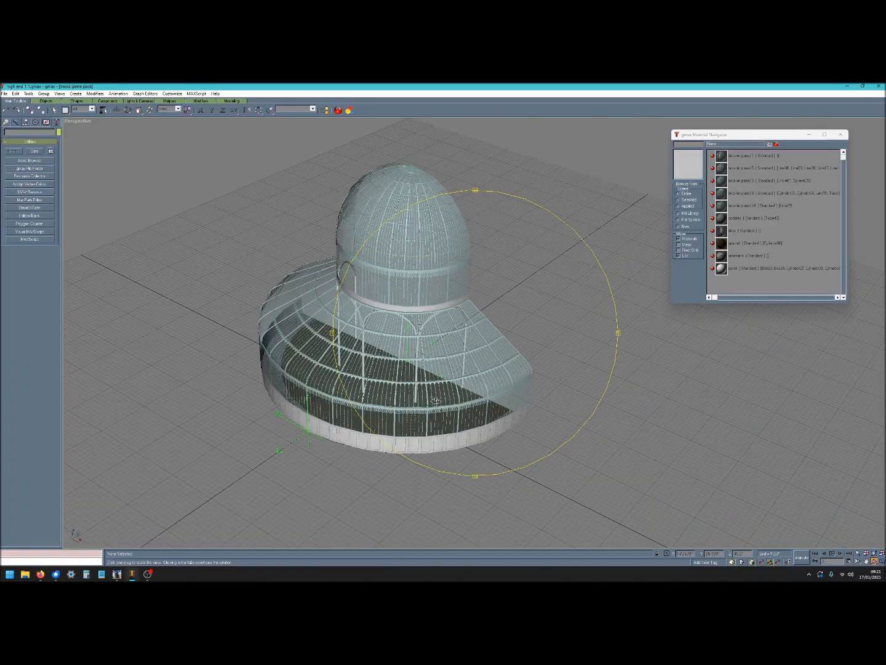
pyautogui.moveTo(441, 401); pyautogui.dragTo(483, 408)
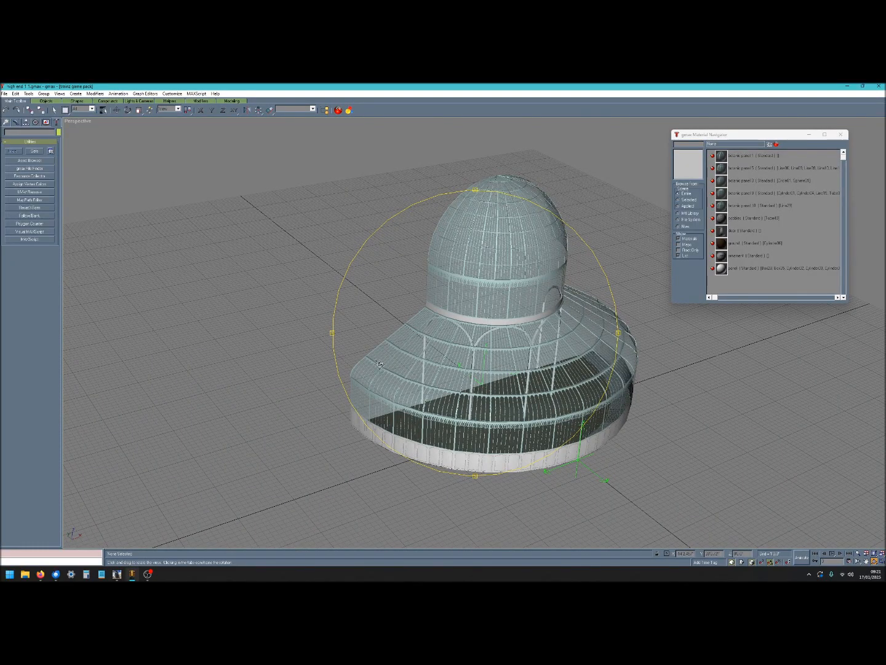
pyautogui.click(54, 110)
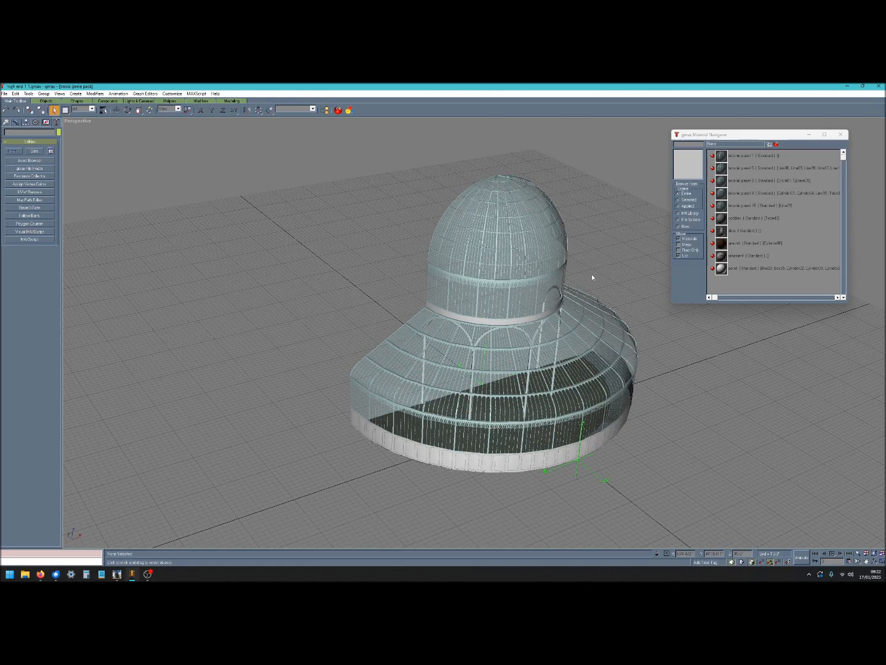
# Open the "botanic panel 1" material from the Material Navigator and place its editor beside the navigator.
pyautogui.doubleClick(721, 158)
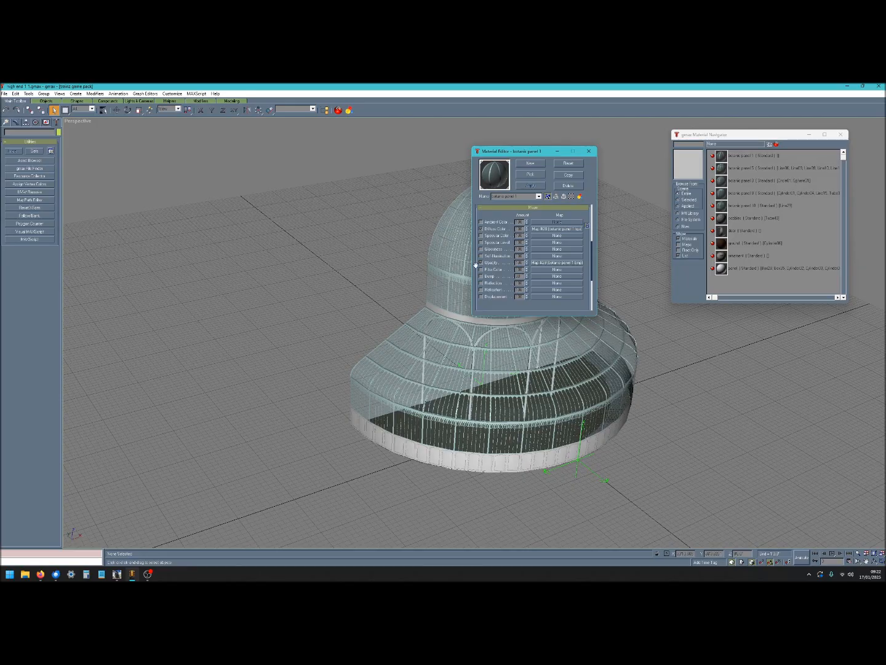
pyautogui.hotkey('ctrl', 's')
pyautogui.moveTo(551, 153); pyautogui.dragTo(620, 140)
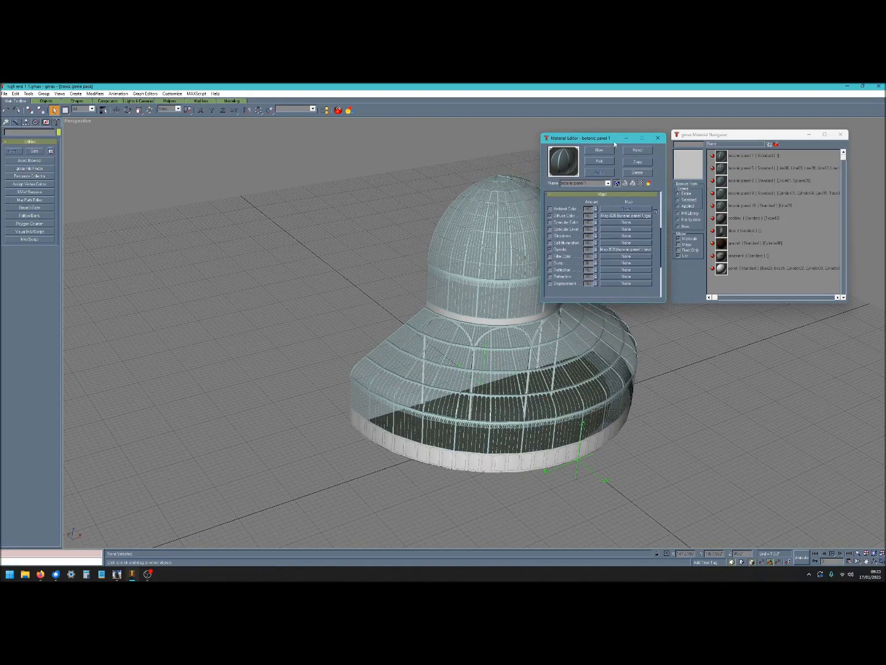
# Set the opacity map amount of the "botanic panel 1" material to 50.
pyautogui.doubleClick(589, 249)
pyautogui.write('50')
pyautogui.scroll(5, 657, 213)
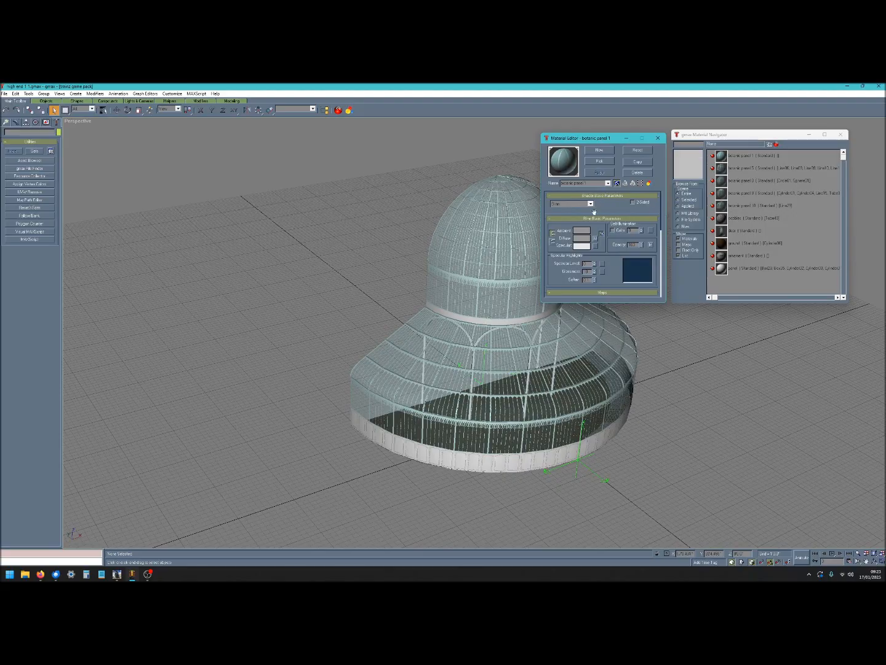
# Review the basic parameters and map list of "botanic panel 1", and open its opacity amount for editing.
pyautogui.click(602, 183)
pyautogui.scroll(-3, 581, 226)
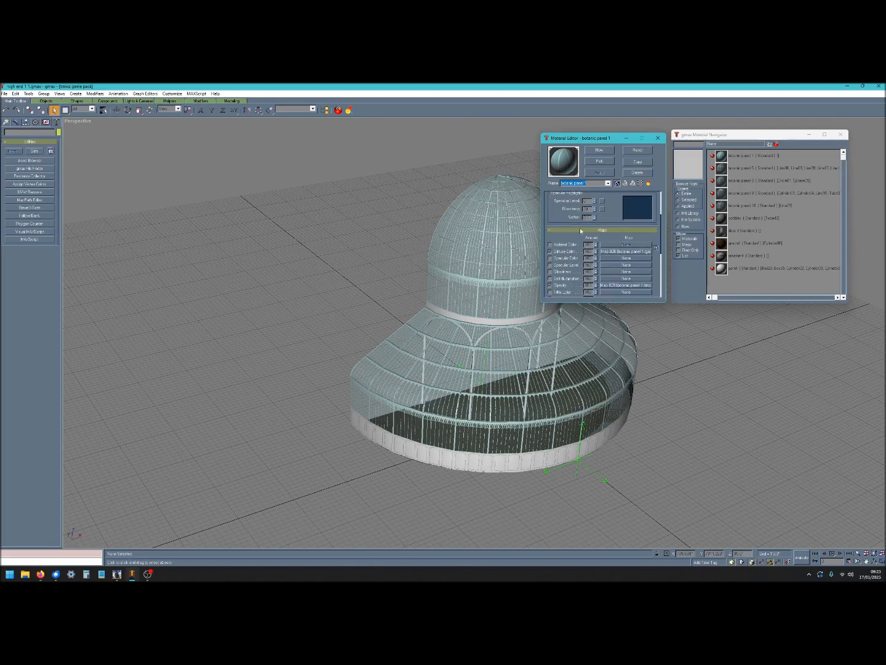
pyautogui.scroll(2, 580, 229)
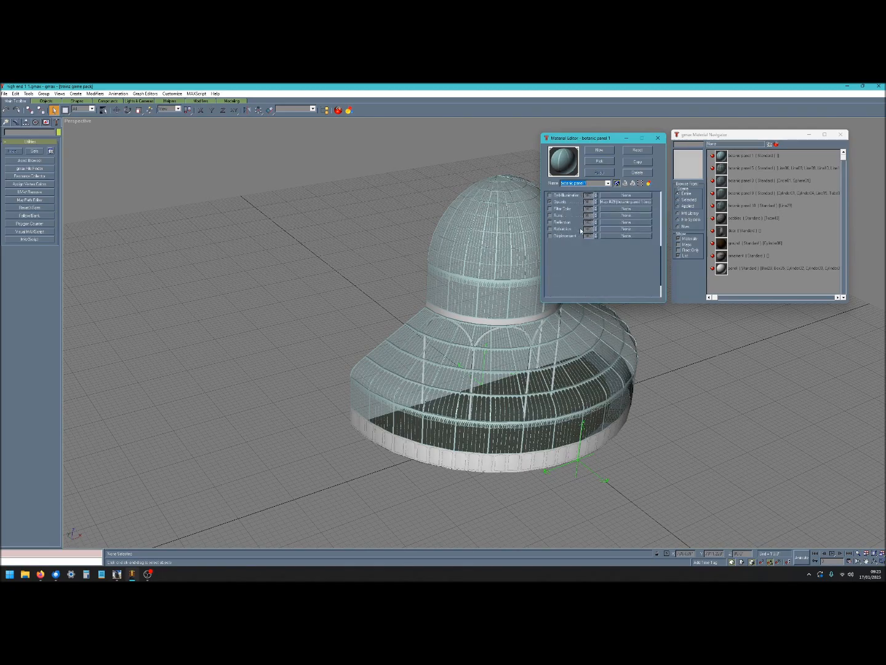
pyautogui.scroll(1, 581, 231)
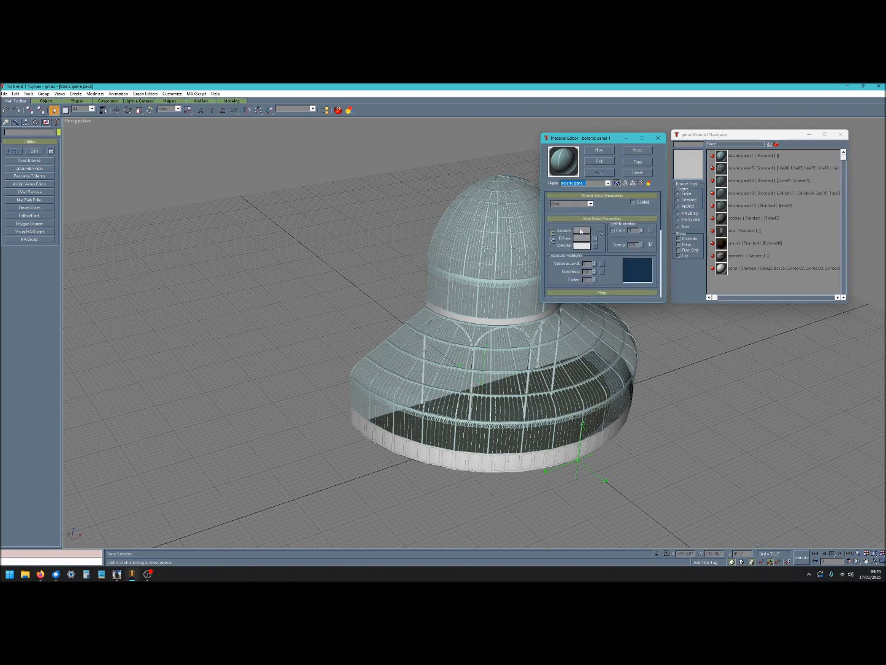
pyautogui.scroll(-5, 618, 274)
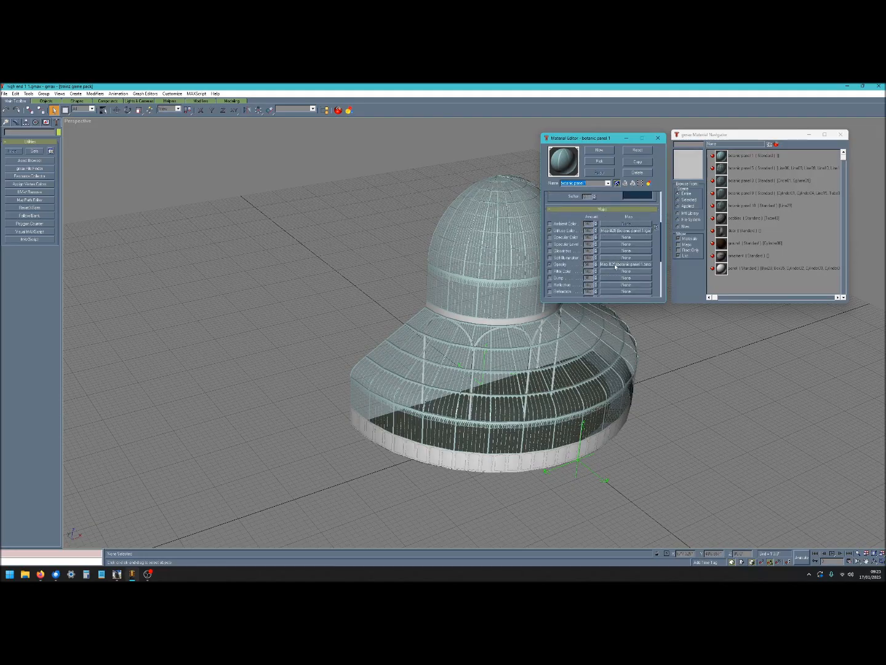
pyautogui.scroll(-1, 617, 262)
pyautogui.scroll(2, 620, 257)
pyautogui.scroll(-4, 603, 255)
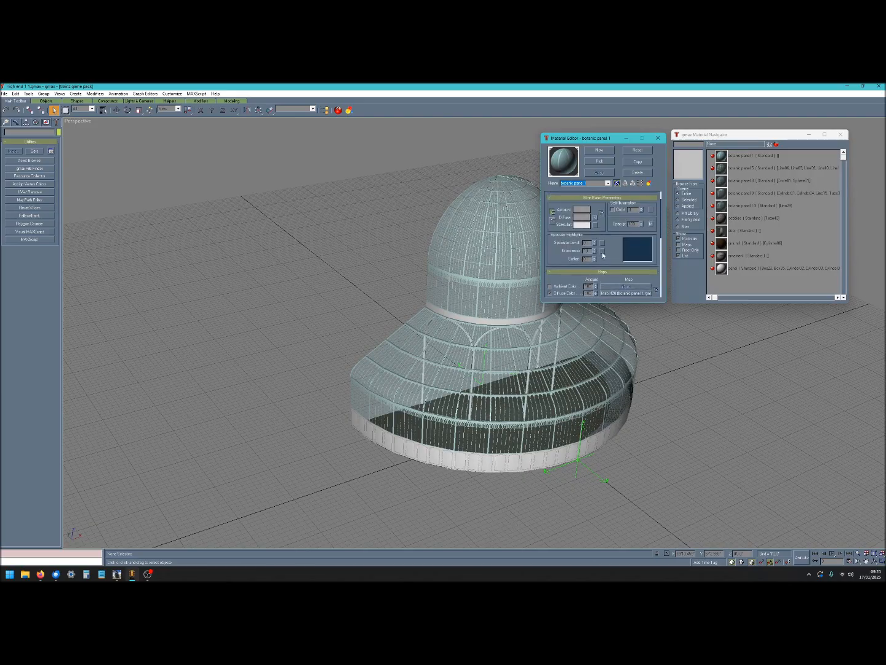
pyautogui.scroll(2, 602, 252)
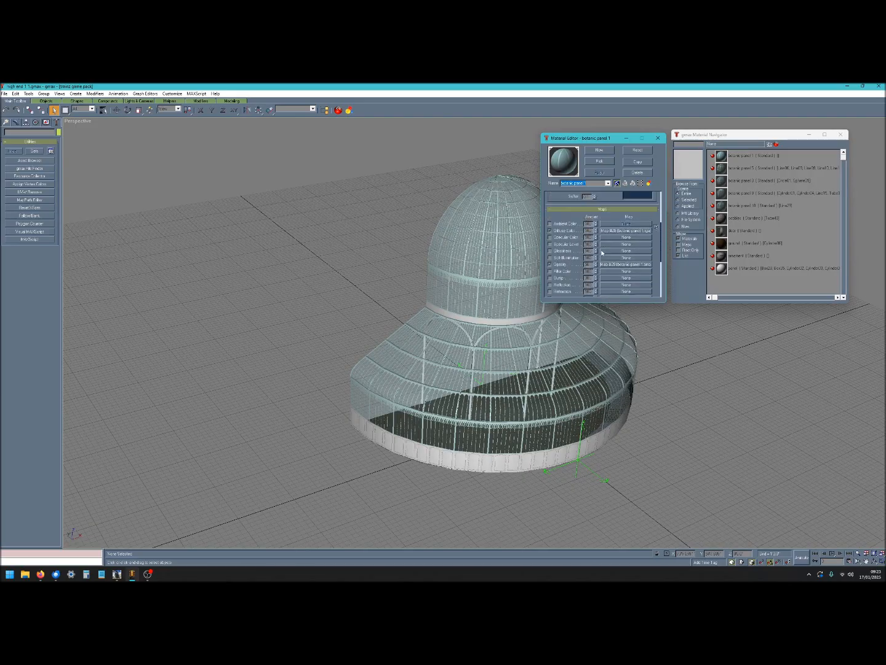
pyautogui.click(586, 265)
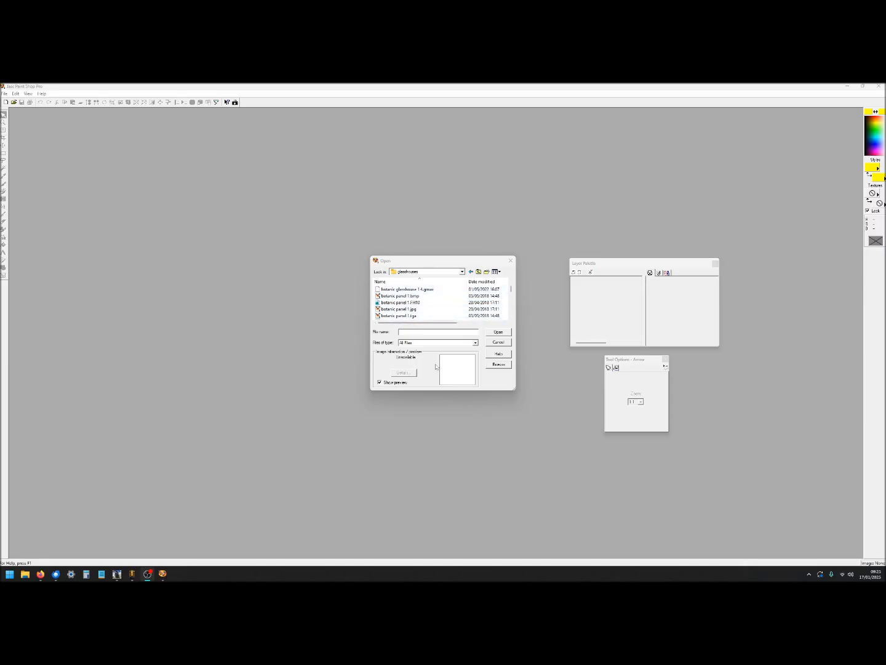
# In Paint Shop Pro, open the texture "botanic panel 1.tga" from the glasshouses folder and enlarge it.
pyautogui.click(414, 318)
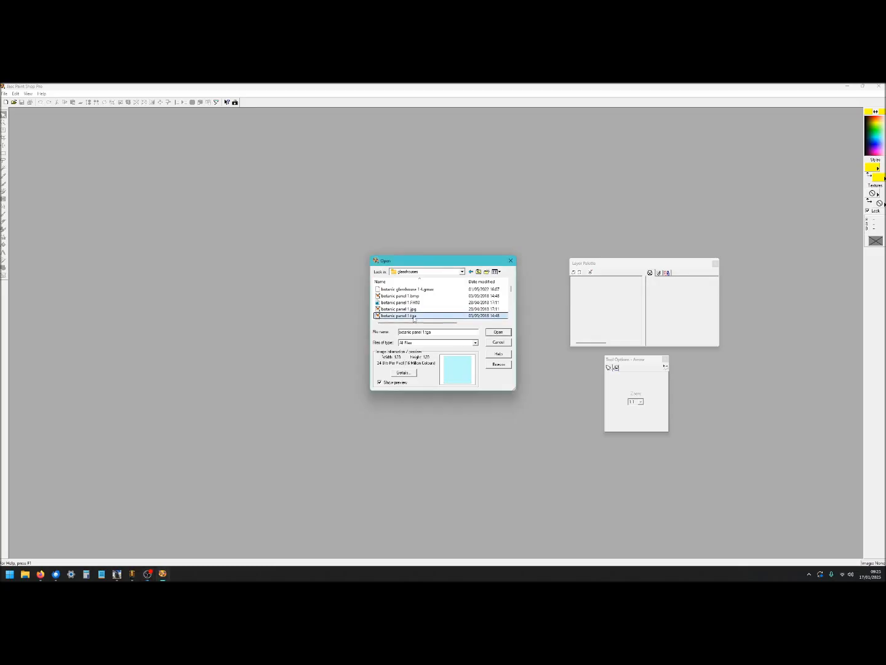
pyautogui.click(500, 333)
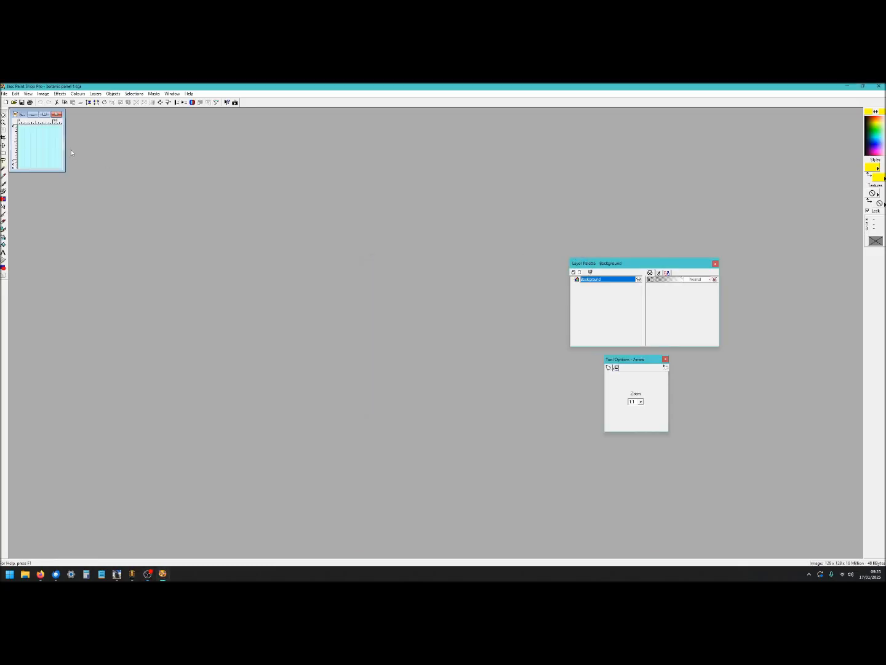
pyautogui.scroll(5, 59, 149)
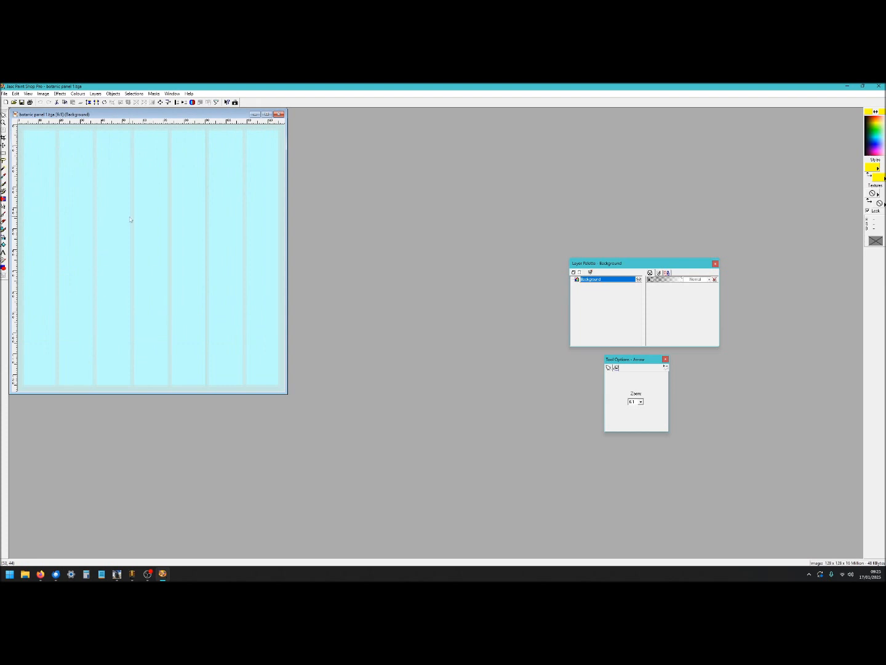
# Open the opacity image "botanic panel 1.bmp", enlarge it and place it beside the TGA texture for comparison.
pyautogui.click(14, 103)
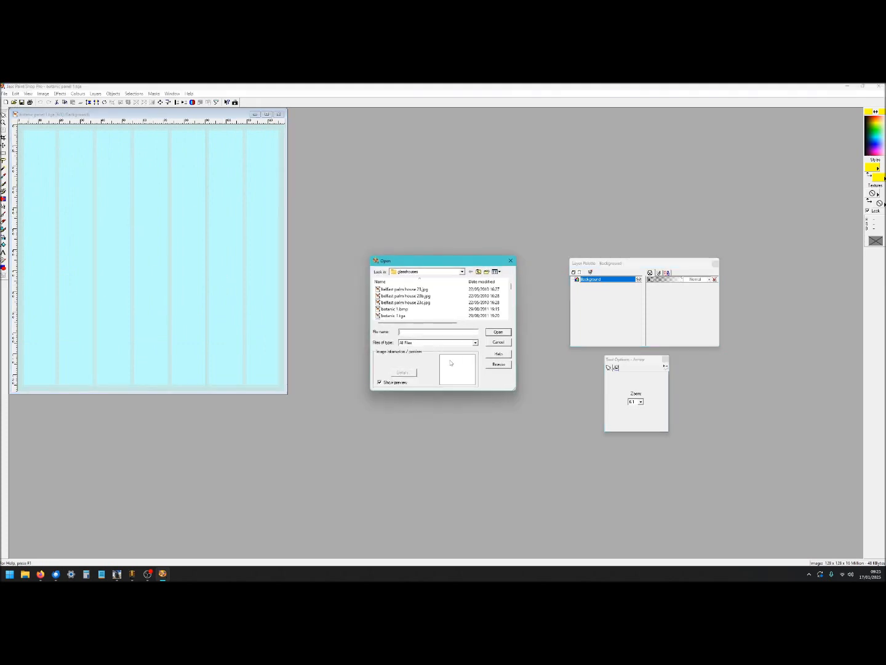
pyautogui.click(512, 318)
pyautogui.click(512, 318)
pyautogui.click(511, 318)
pyautogui.click(511, 318)
pyautogui.click(511, 318)
pyautogui.click(512, 318)
pyautogui.click(512, 318)
pyautogui.click(511, 319)
pyautogui.click(512, 318)
pyautogui.click(512, 318)
pyautogui.click(512, 319)
pyautogui.click(511, 318)
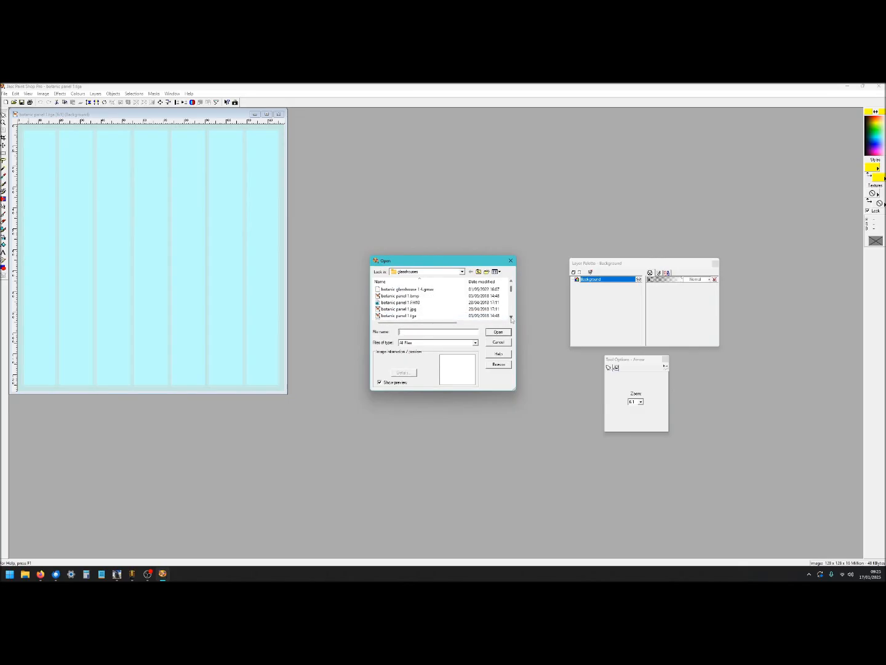
pyautogui.click(418, 296)
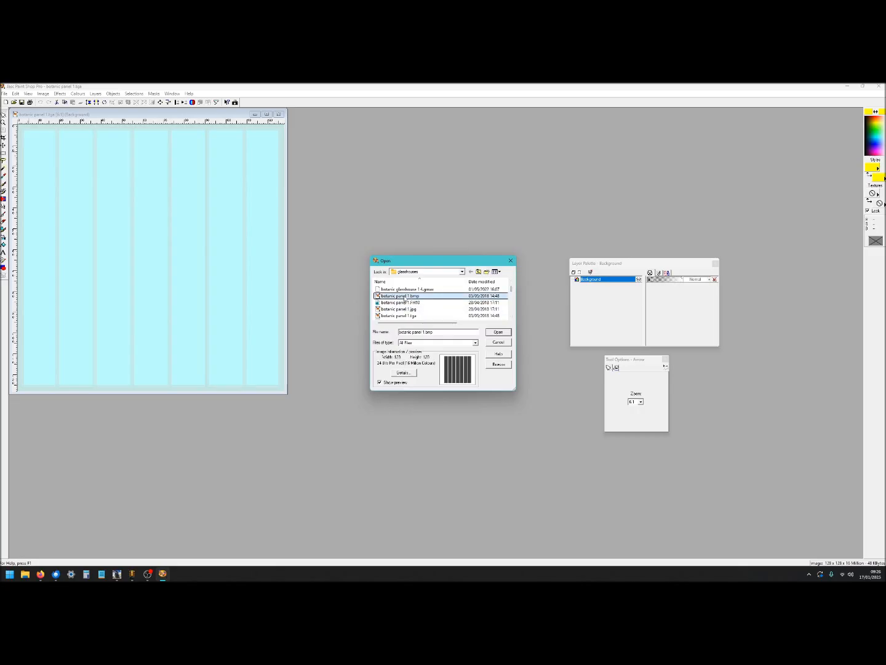
pyautogui.click(499, 333)
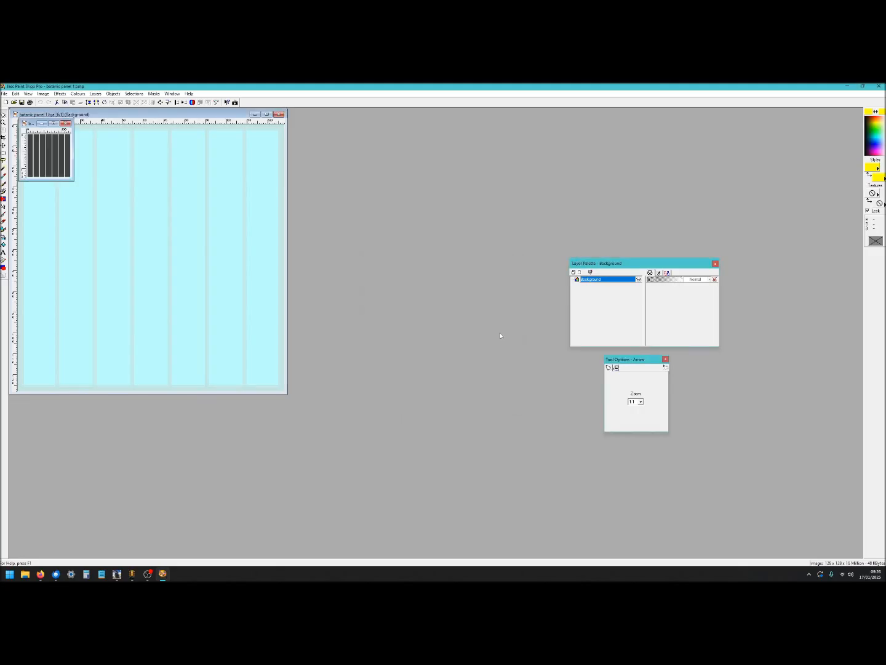
pyautogui.scroll(4, 58, 153)
pyautogui.scroll(1, 57, 154)
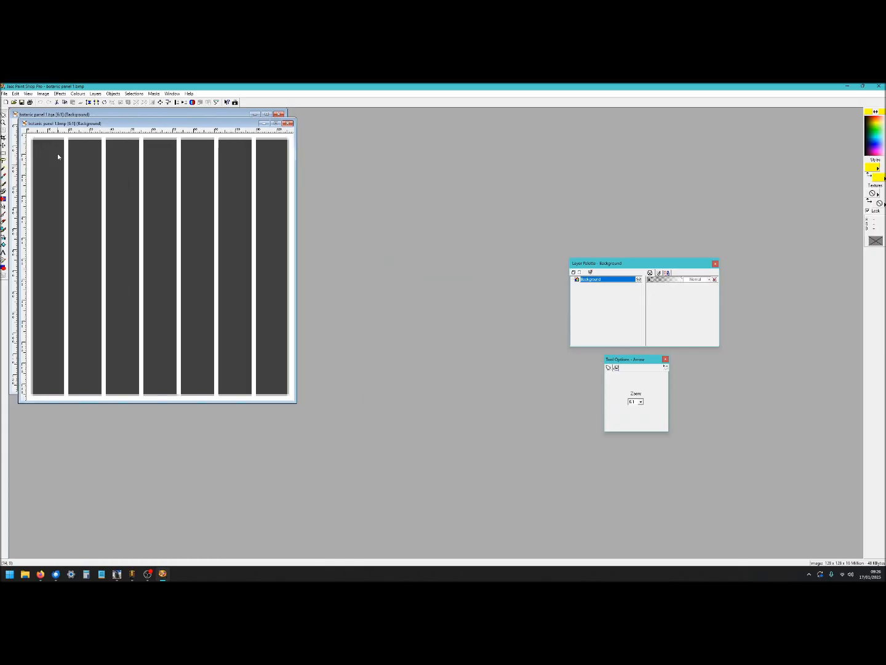
pyautogui.moveTo(76, 124); pyautogui.dragTo(347, 115)
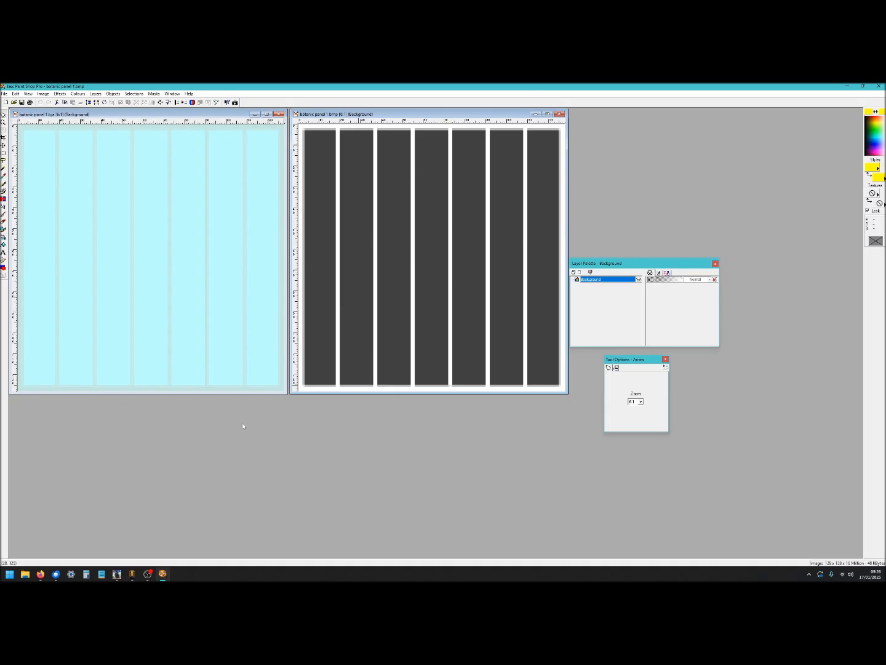
# Switch back to gmax, apply an Unwrap UVW modifier to the dome's glass panels and open its UVW editor.
pyautogui.click(132, 575)
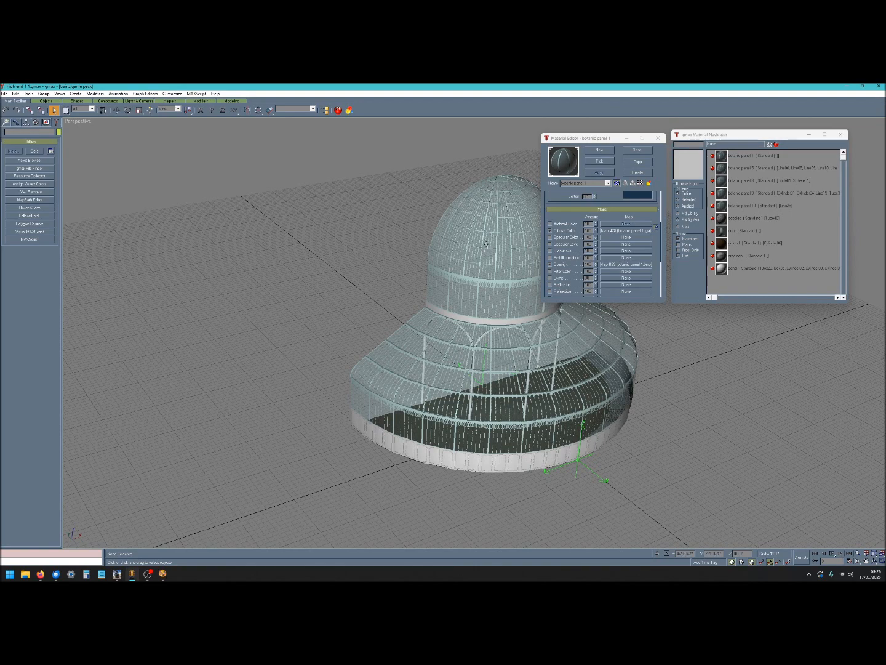
pyautogui.scroll(3, 486, 245)
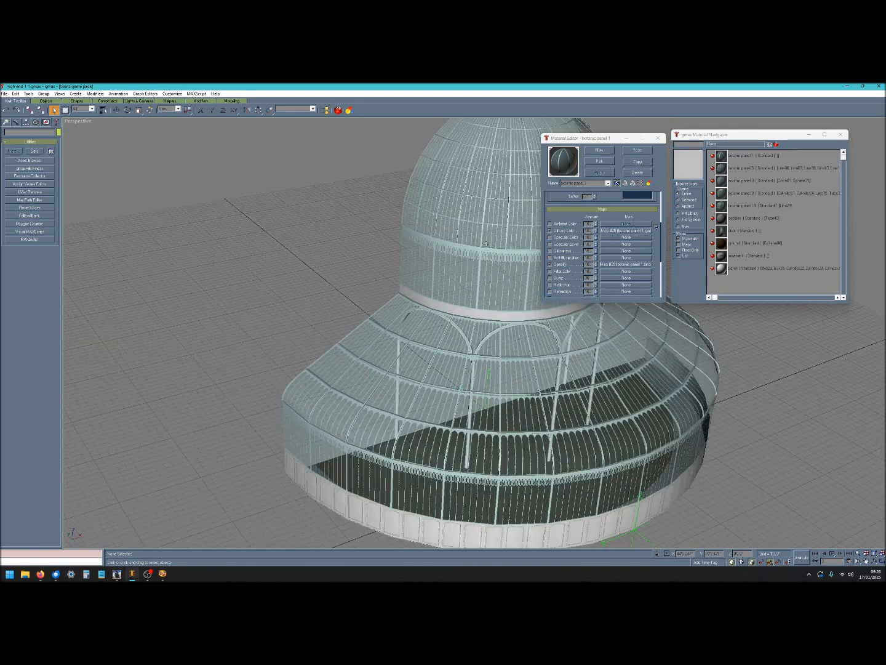
pyautogui.click(473, 207)
pyautogui.click(17, 122)
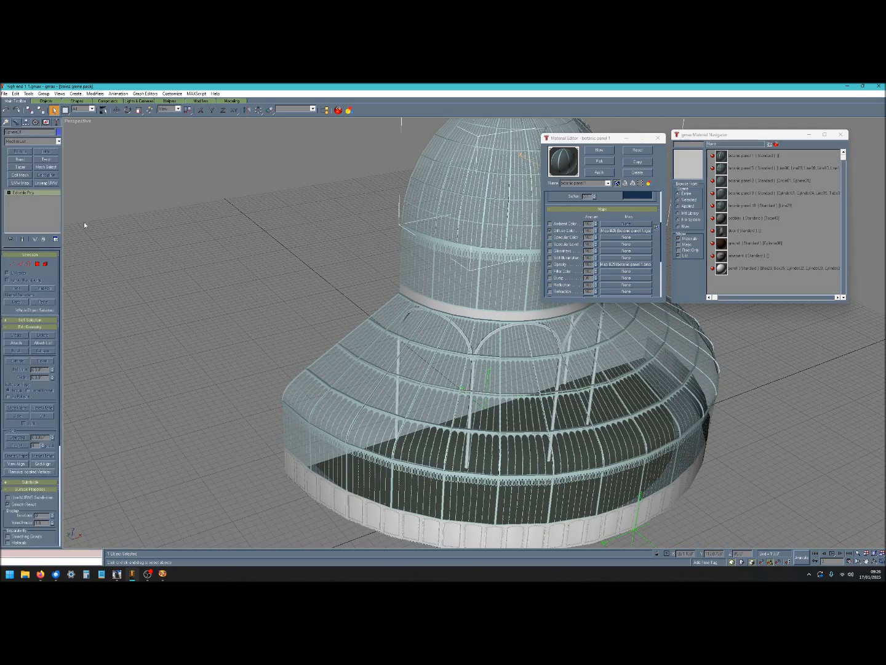
pyautogui.click(44, 183)
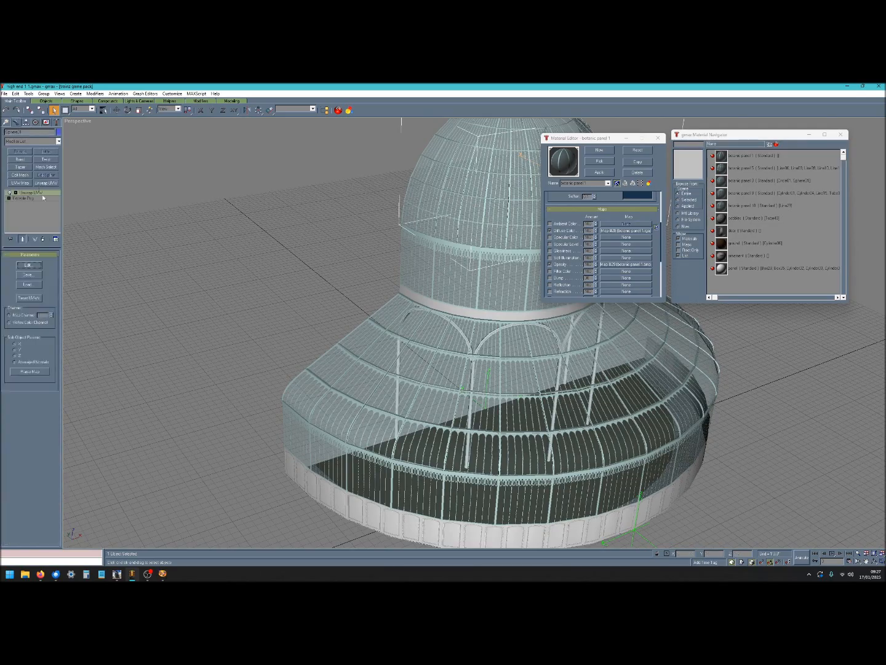
pyautogui.click(34, 265)
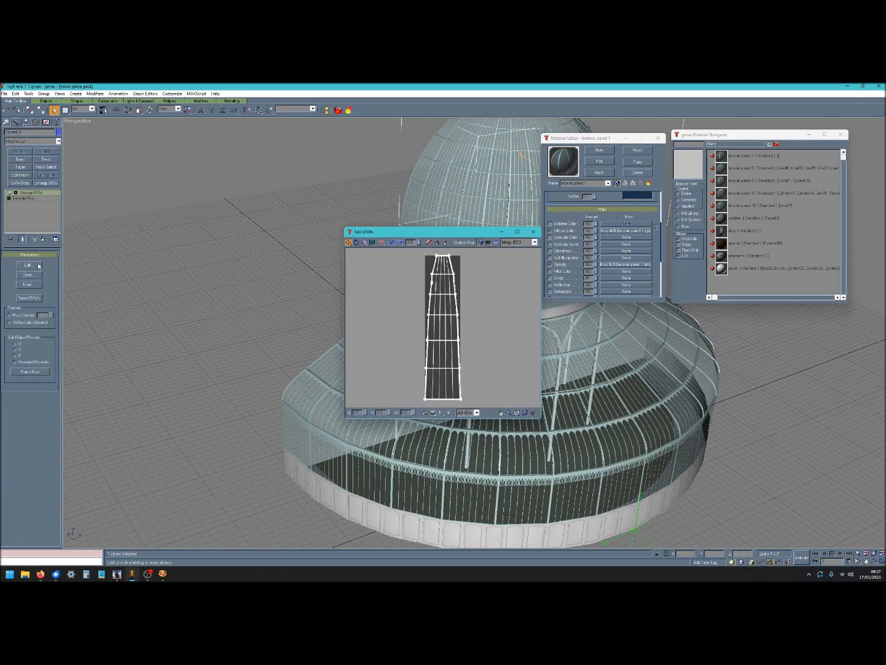
# Show the pale blue glass texture behind the dome panel's UV layout, and close the UVW editor.
pyautogui.click(517, 242)
pyautogui.click(514, 250)
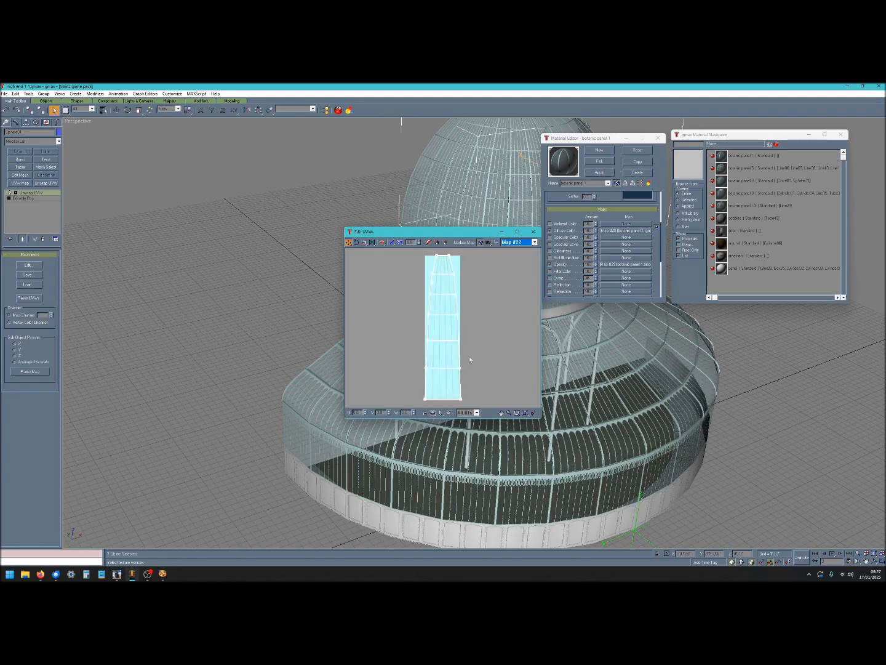
pyautogui.click(534, 232)
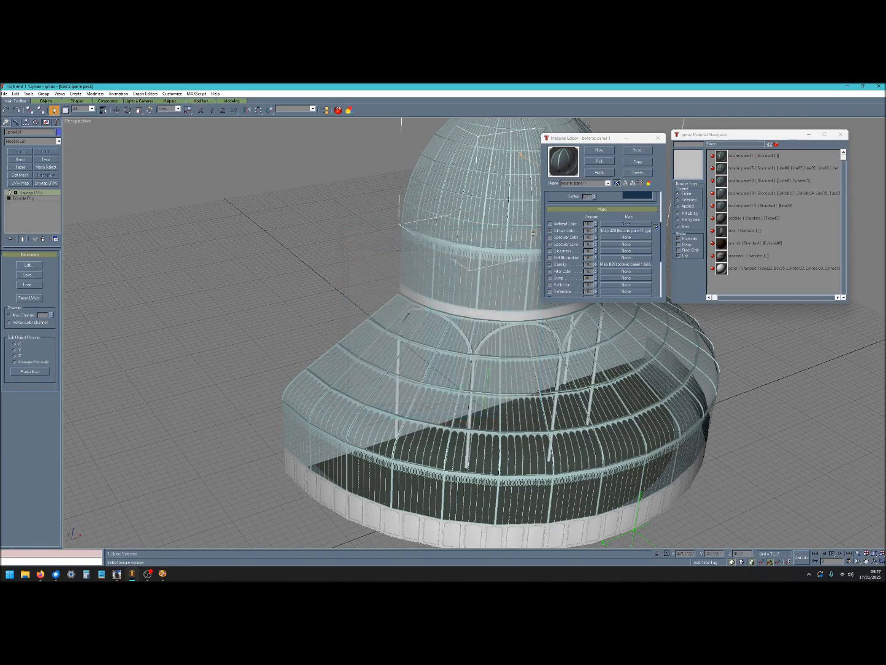
# Apply an Unwrap UVW modifier to the cylindrical glass band below the dome and open its UVW editor beside the model.
pyautogui.click(325, 311)
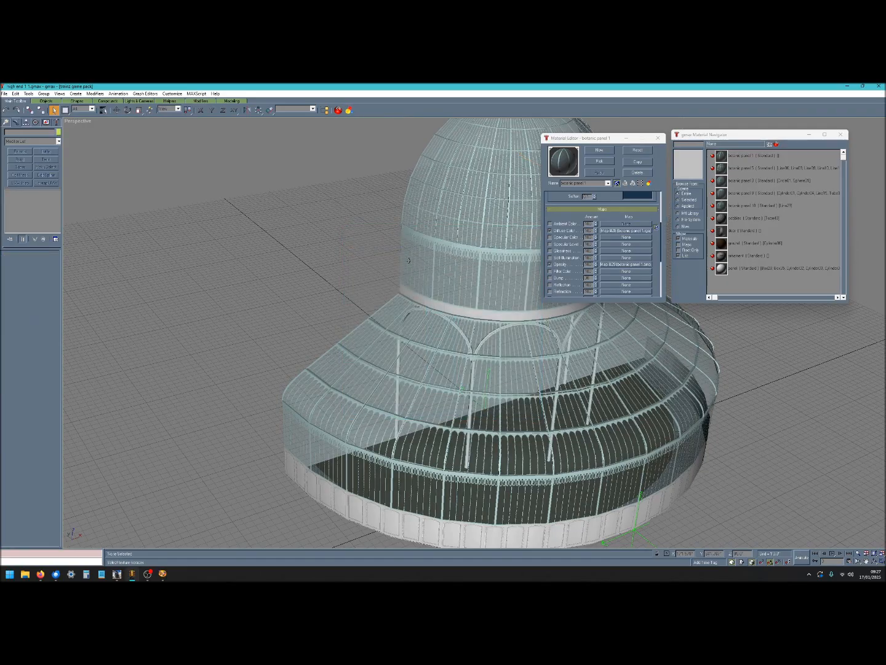
pyautogui.click(454, 277)
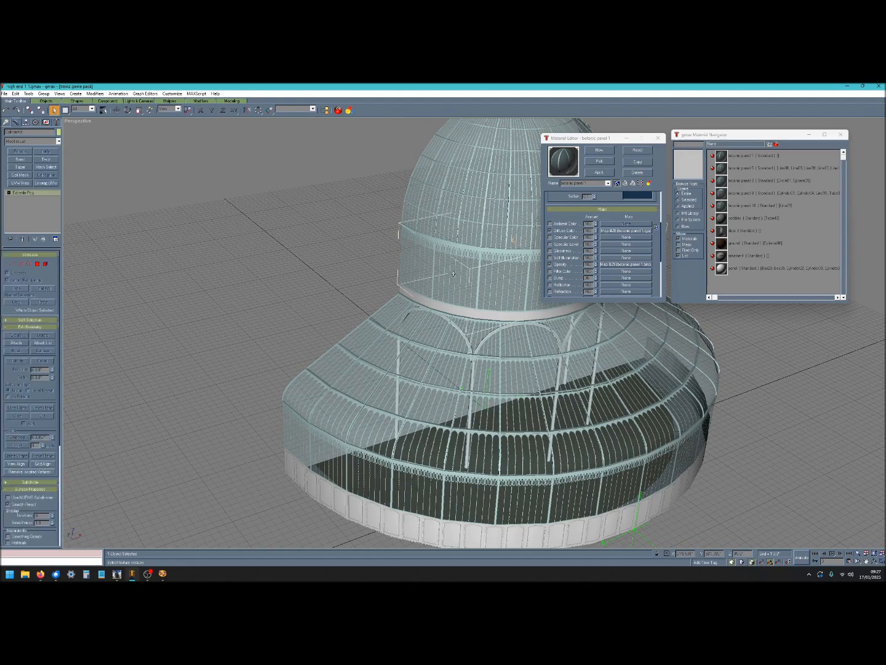
pyautogui.click(45, 183)
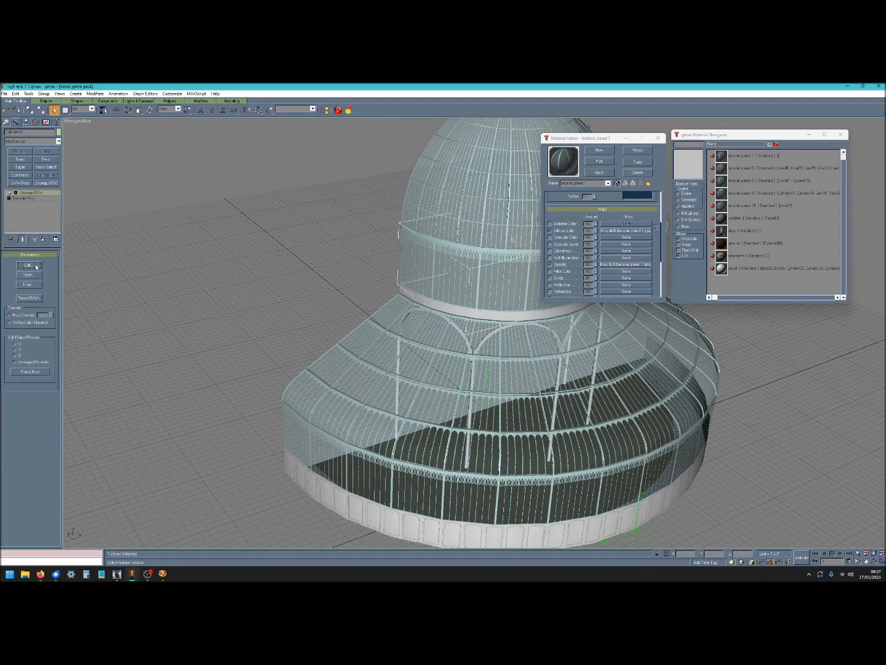
pyautogui.click(29, 266)
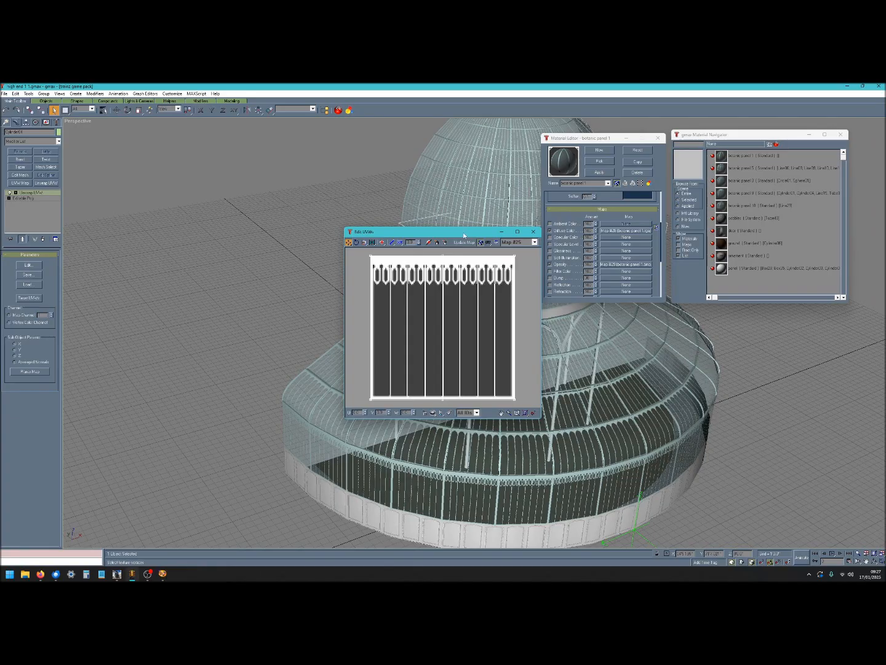
pyautogui.moveTo(464, 235); pyautogui.dragTo(329, 247)
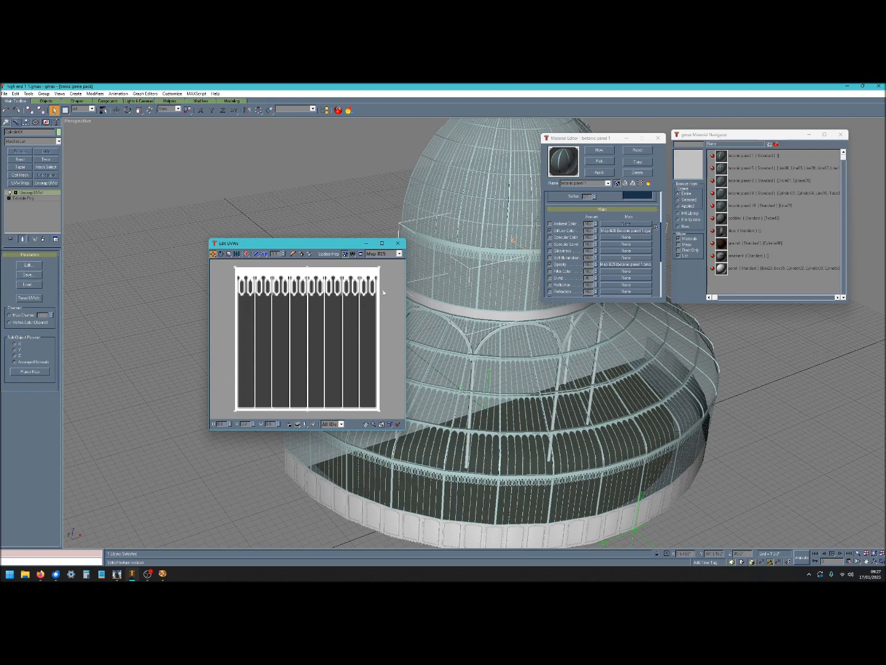
# Compare Map #24 and Map #25 behind the glass band's UV layout, and close the UVW editor.
pyautogui.click(399, 255)
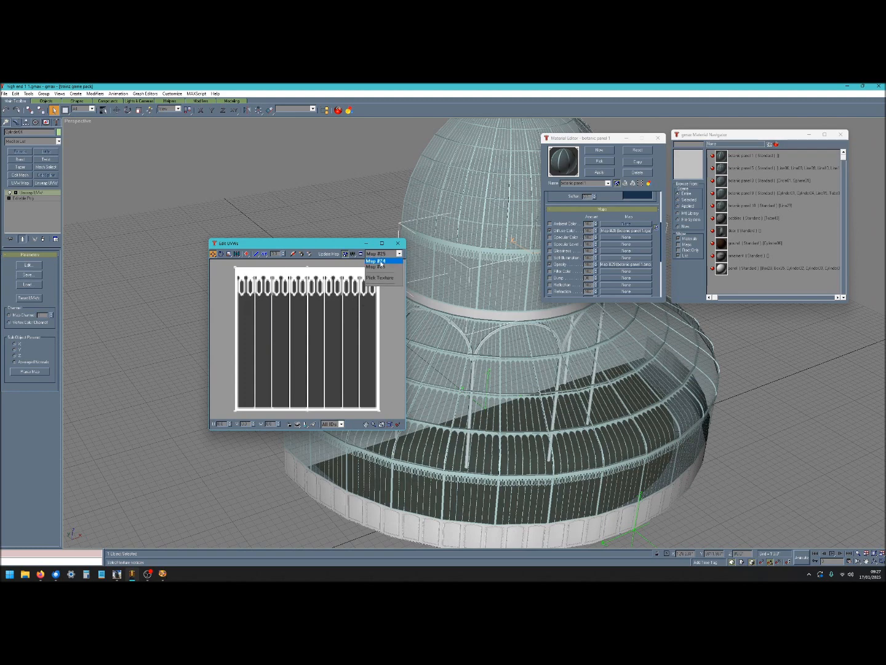
pyautogui.click(377, 261)
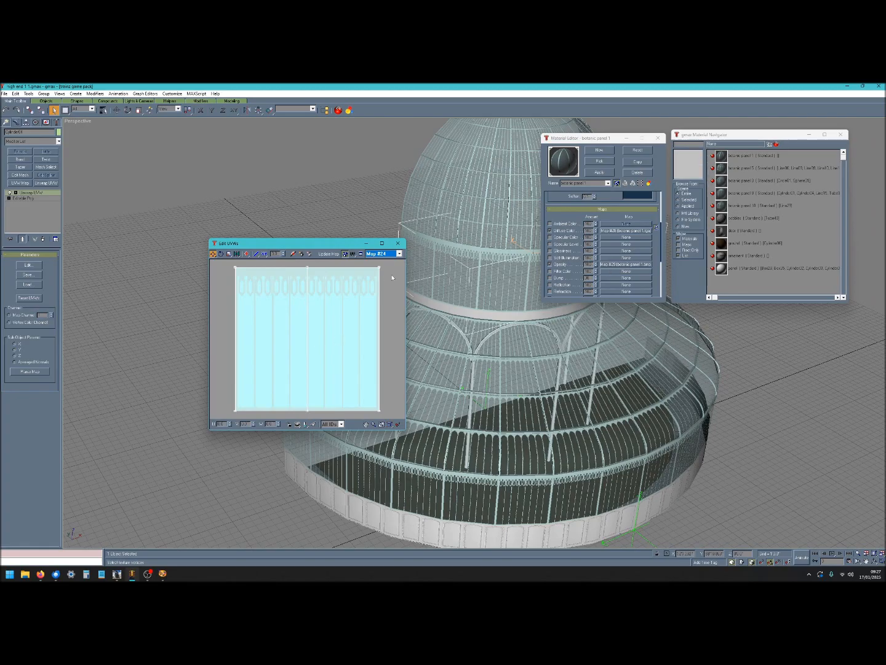
pyautogui.click(399, 253)
pyautogui.click(376, 267)
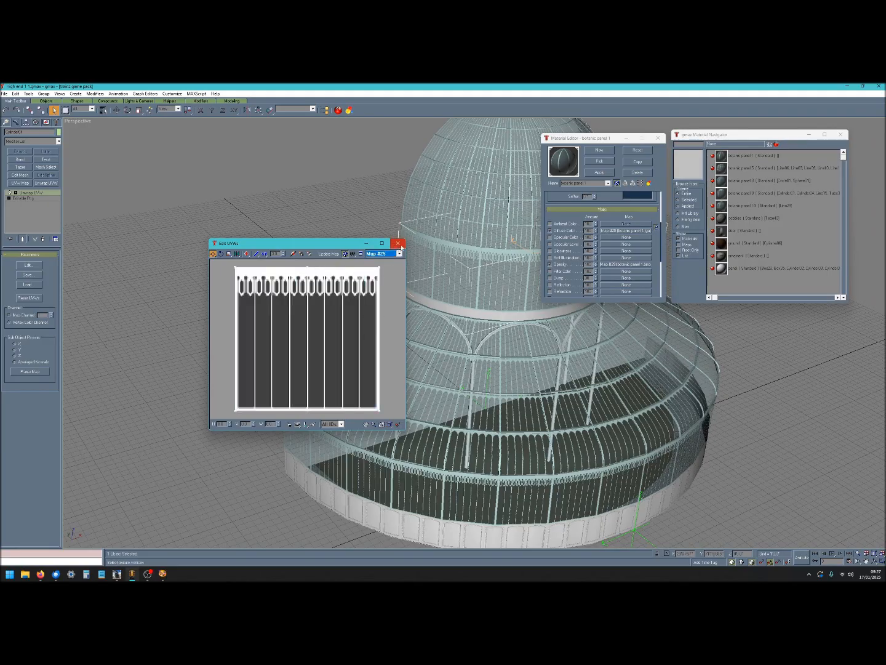
pyautogui.click(398, 244)
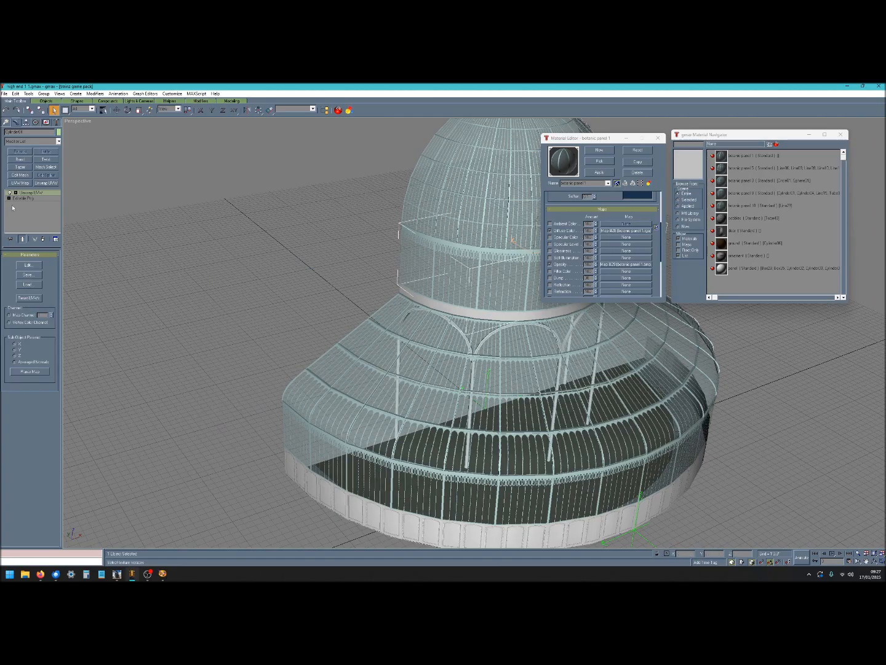
# Create a tall box standing on the ground grid beside the glasshouse.
pyautogui.click(243, 271)
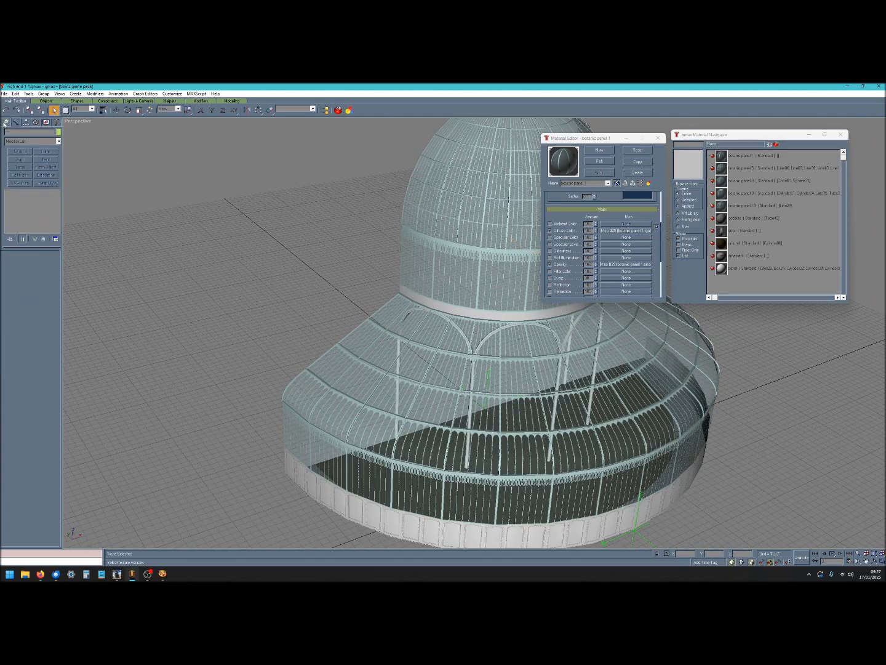
pyautogui.click(5, 122)
pyautogui.click(17, 166)
pyautogui.moveTo(164, 270); pyautogui.dragTo(277, 290)
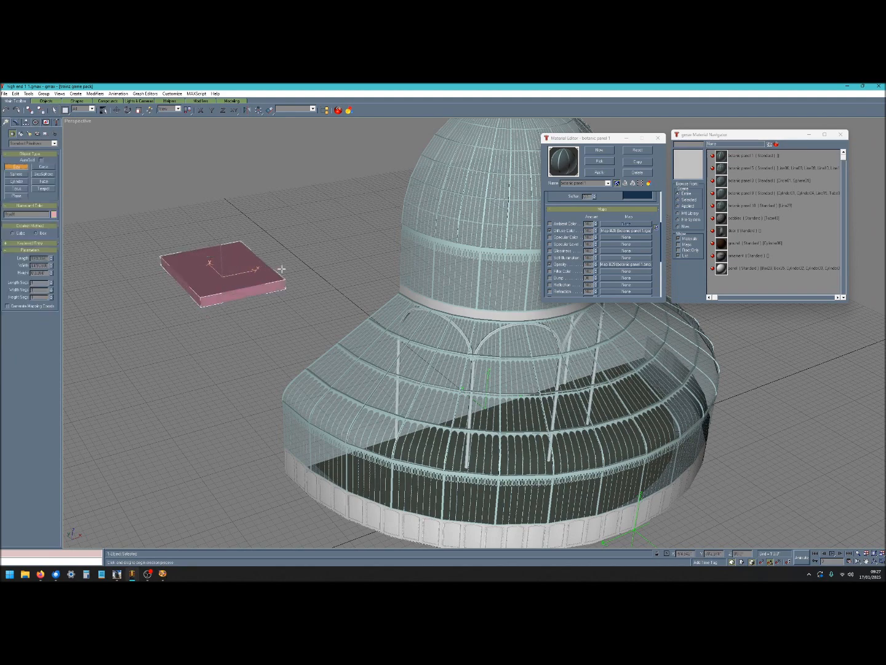
pyautogui.click(280, 217)
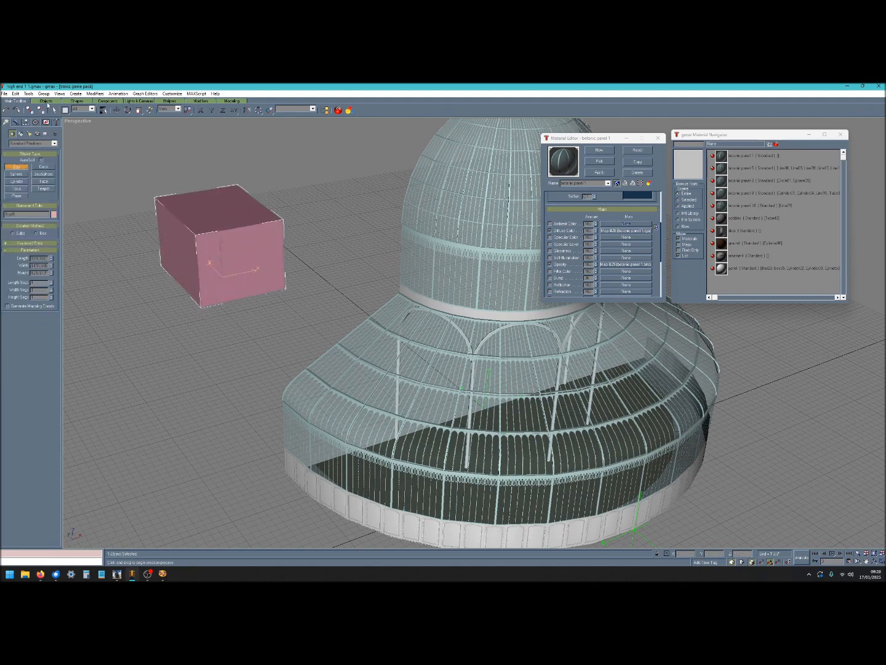
pyautogui.click(54, 111)
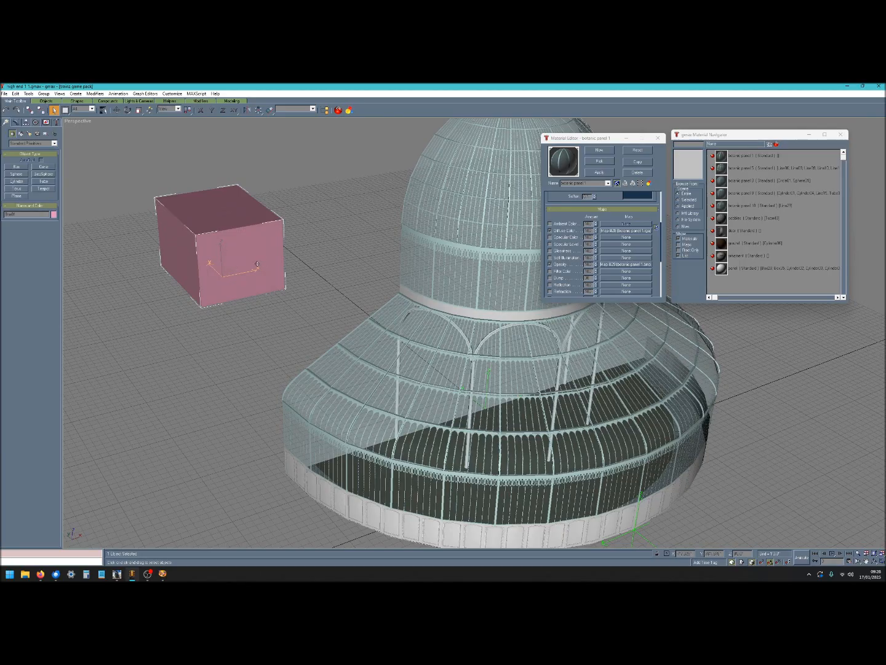
# Apply the "botanic panel 1" material to the new box and deselect it.
pyautogui.click(755, 155)
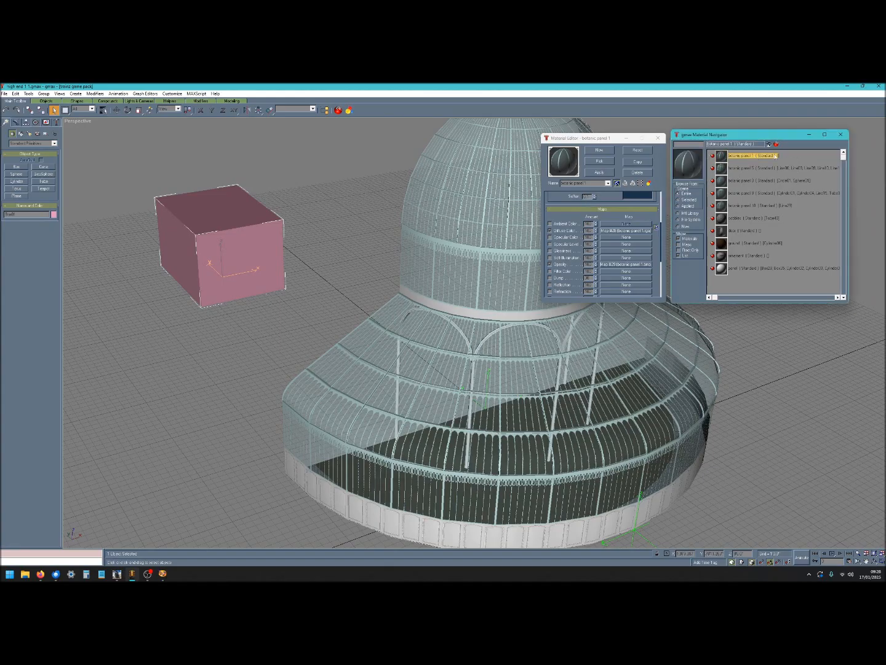
pyautogui.click(769, 145)
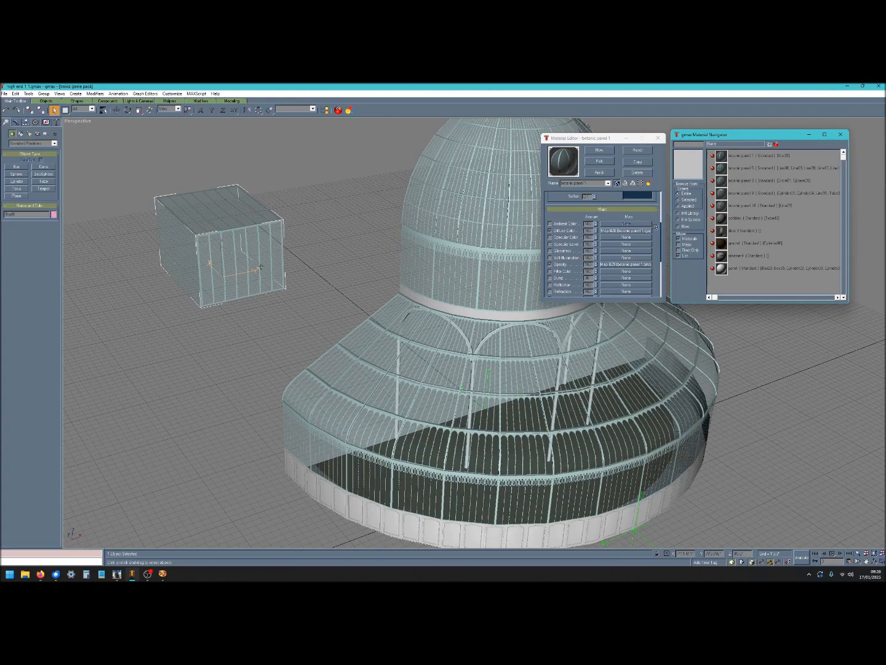
pyautogui.click(305, 274)
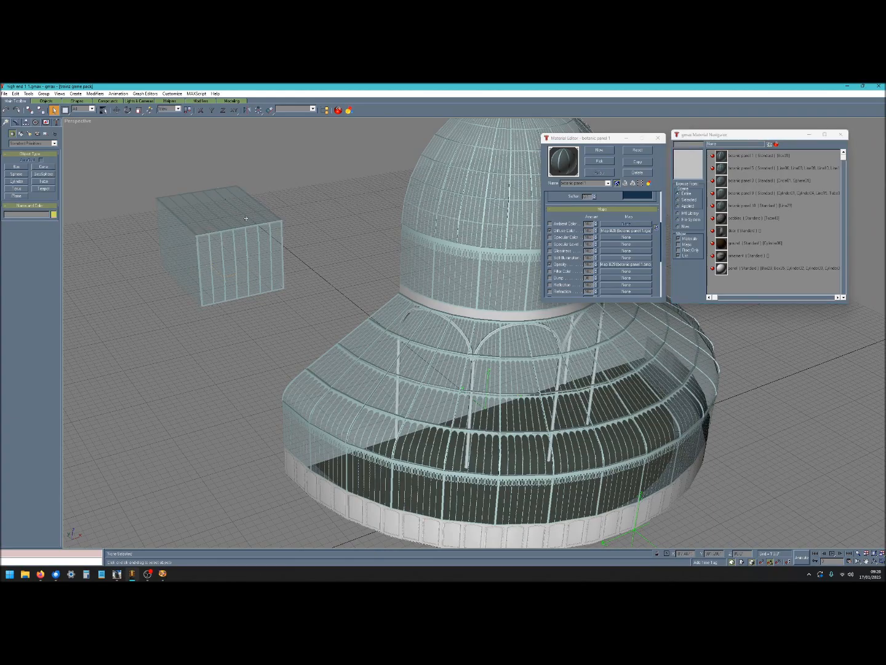
pyautogui.click(235, 269)
pyautogui.click(274, 314)
# Switch to Paint Shop Pro and select all dark panes in "botanic panel 1.bmp" with the Magic Wand.
pyautogui.click(162, 574)
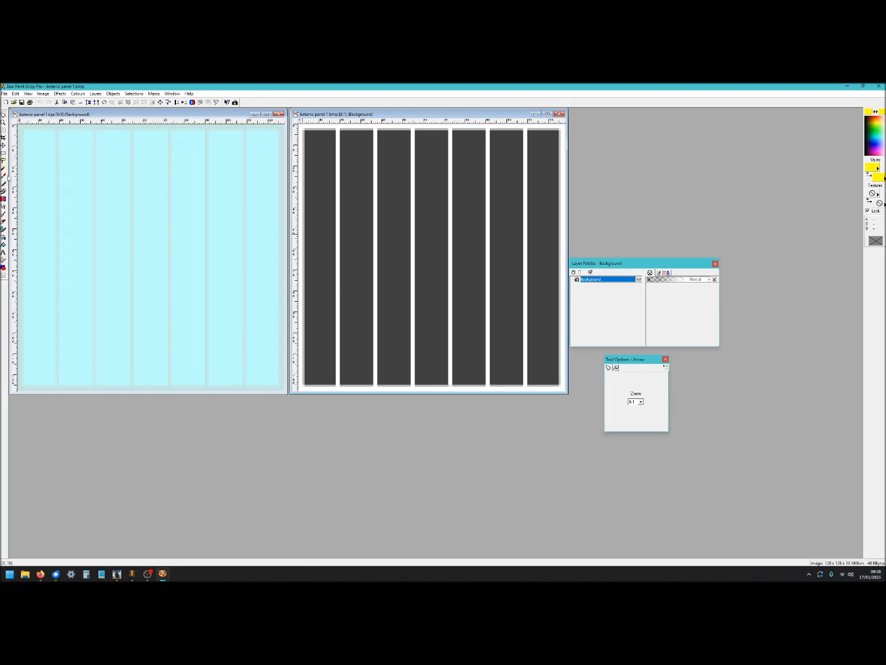
pyautogui.click(4, 168)
pyautogui.click(319, 223)
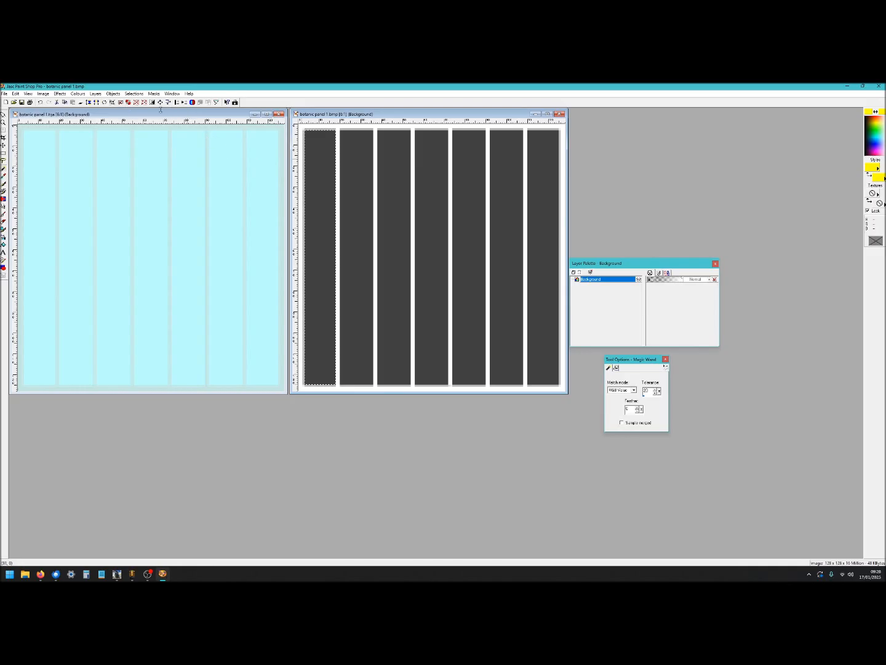
pyautogui.click(129, 103)
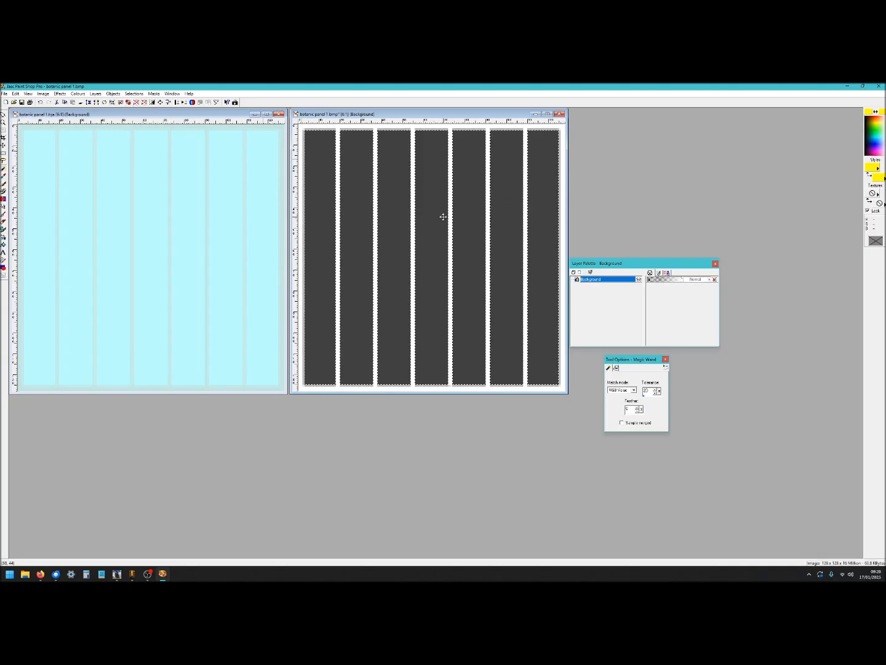
# Darken the selected panes with a linked Gamma Correction of 0.70, then deselect and save the opacity image.
pyautogui.hotkey('shift', 'g')
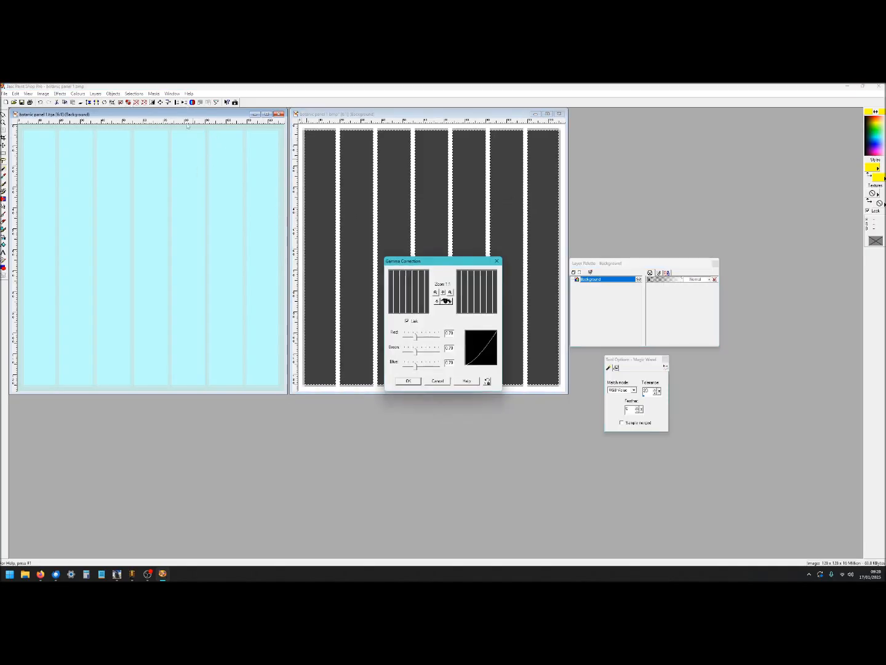
pyautogui.click(446, 301)
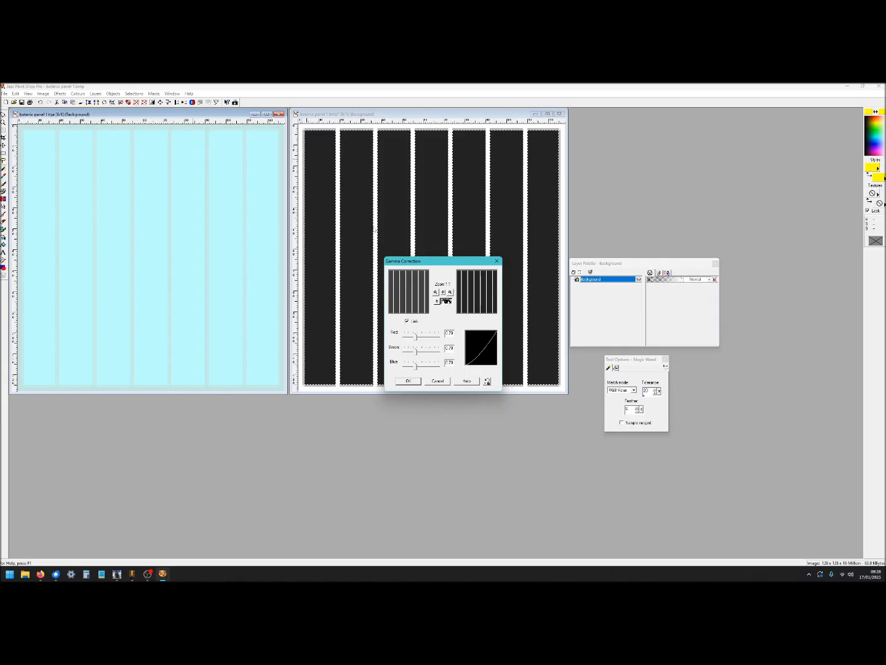
pyautogui.click(408, 381)
pyautogui.click(136, 103)
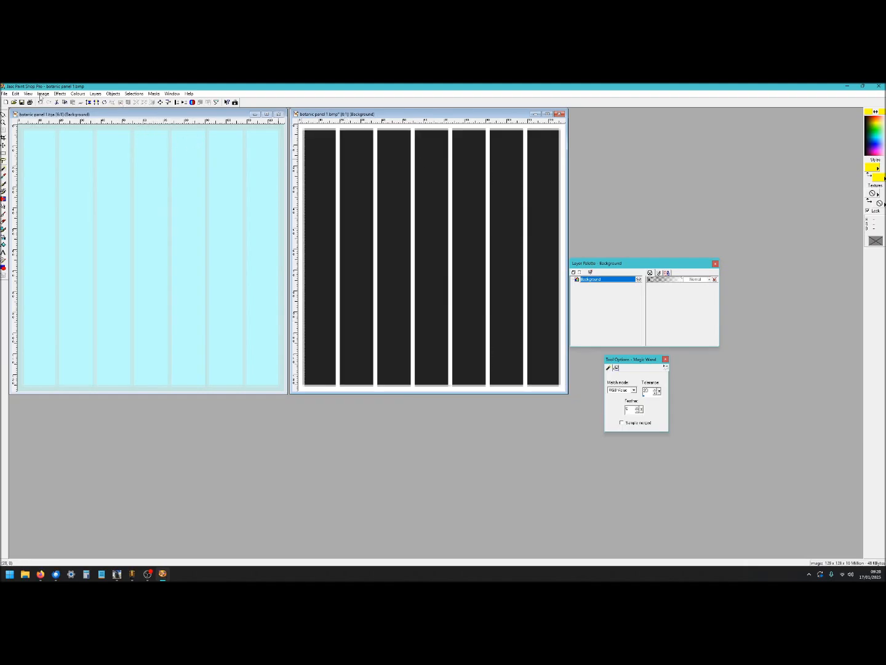
pyautogui.click(22, 102)
# Switch to gmax and reload the opacity bitmap of the "botanic panel 1" material.
pyautogui.click(132, 574)
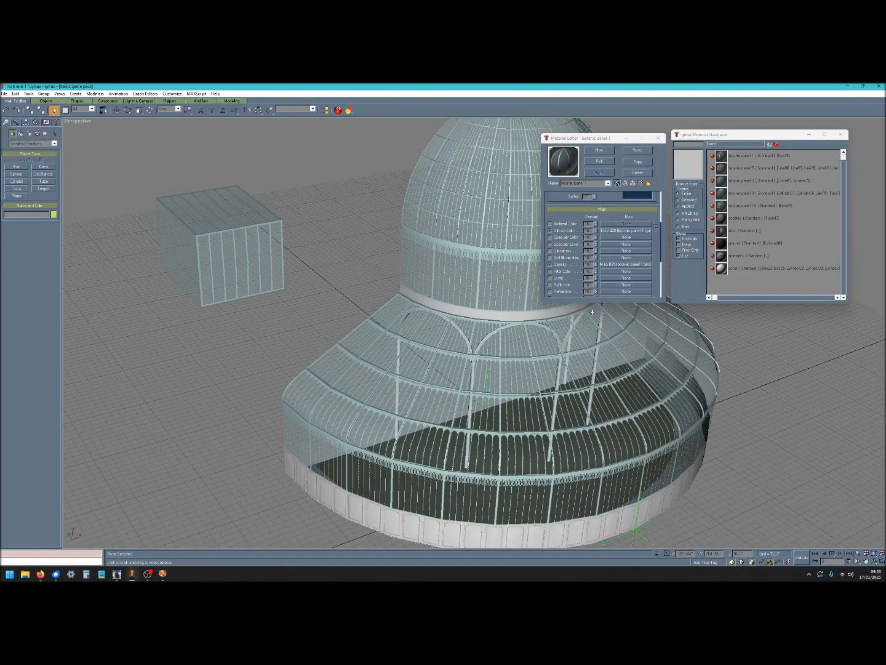
pyautogui.click(607, 265)
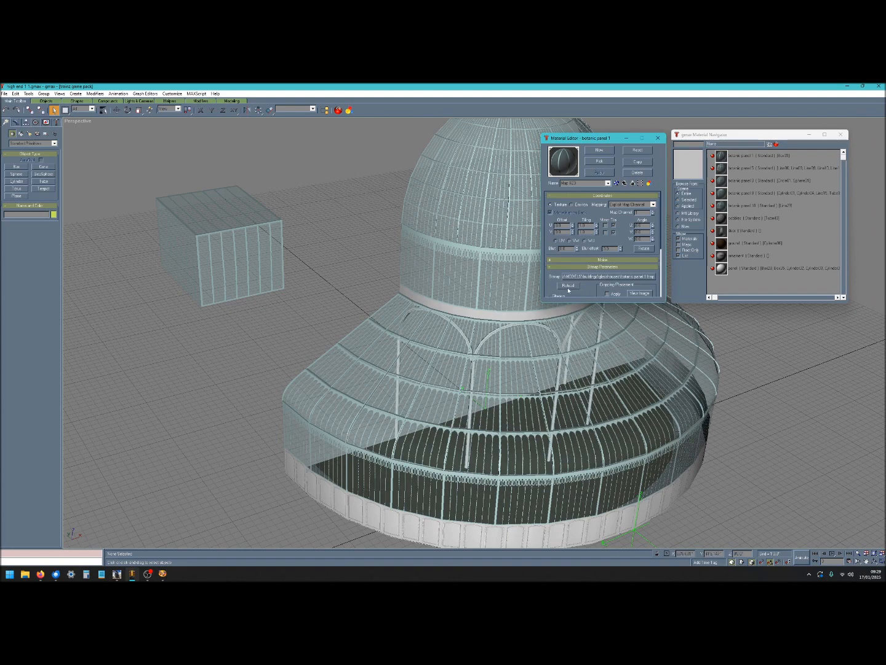
pyautogui.click(568, 286)
pyautogui.scroll(5, 246, 260)
pyautogui.scroll(-5, 251, 258)
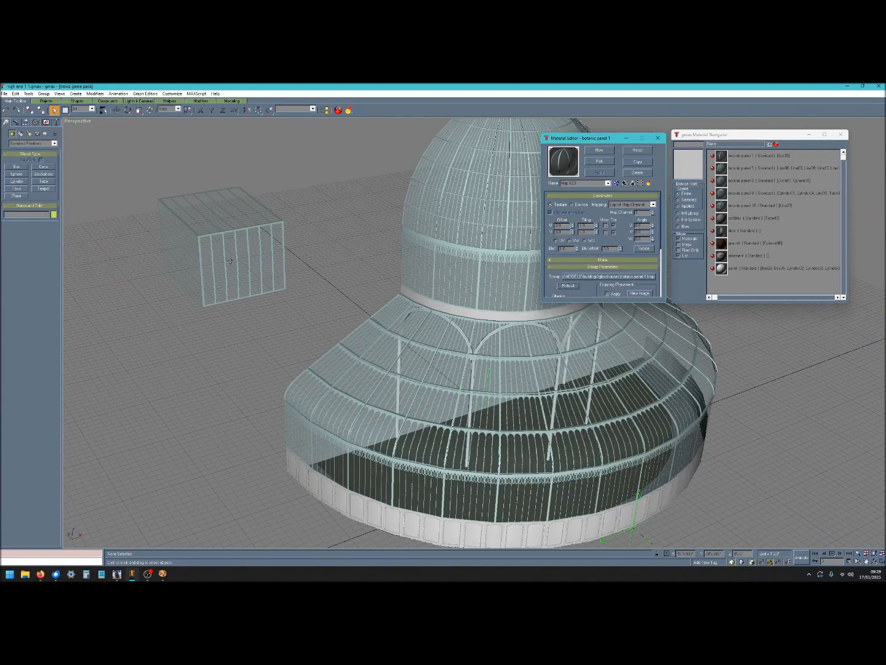
# Move the glass-textured box closer to the glasshouse and inspect its transparency up close.
pyautogui.click(117, 110)
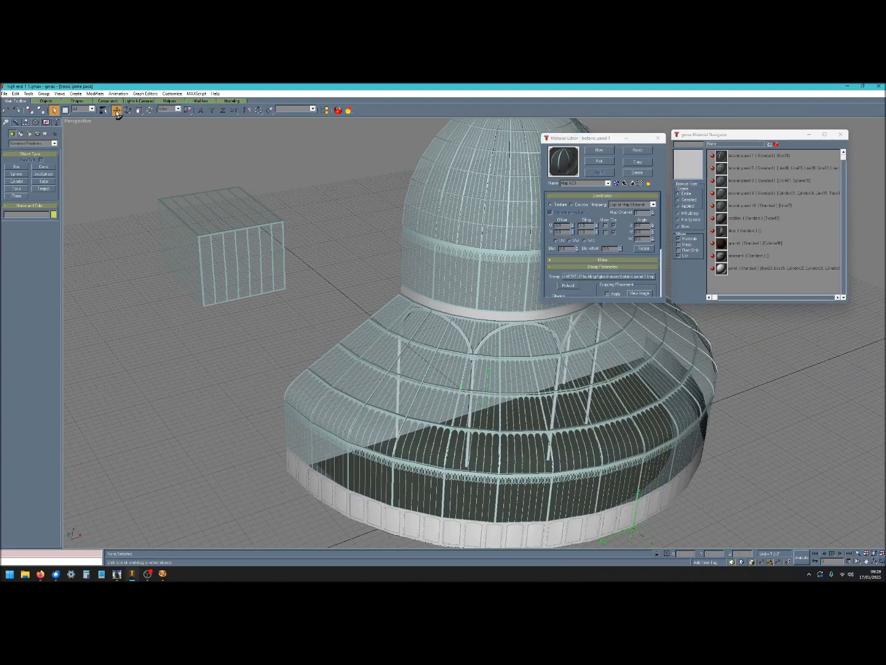
pyautogui.click(233, 248)
pyautogui.moveTo(219, 273); pyautogui.dragTo(245, 291)
pyautogui.scroll(3, 270, 286)
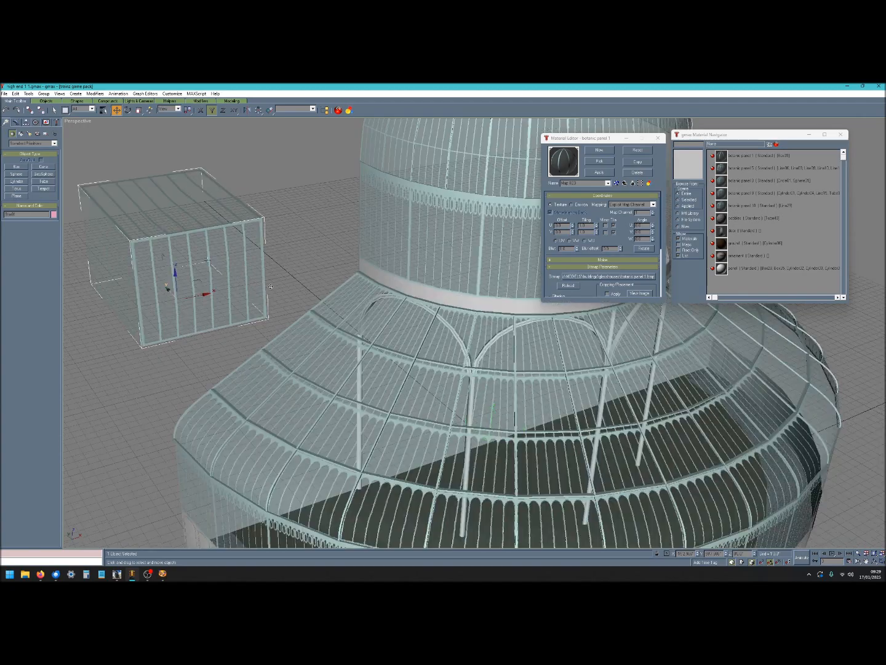
pyautogui.scroll(-3, 345, 295)
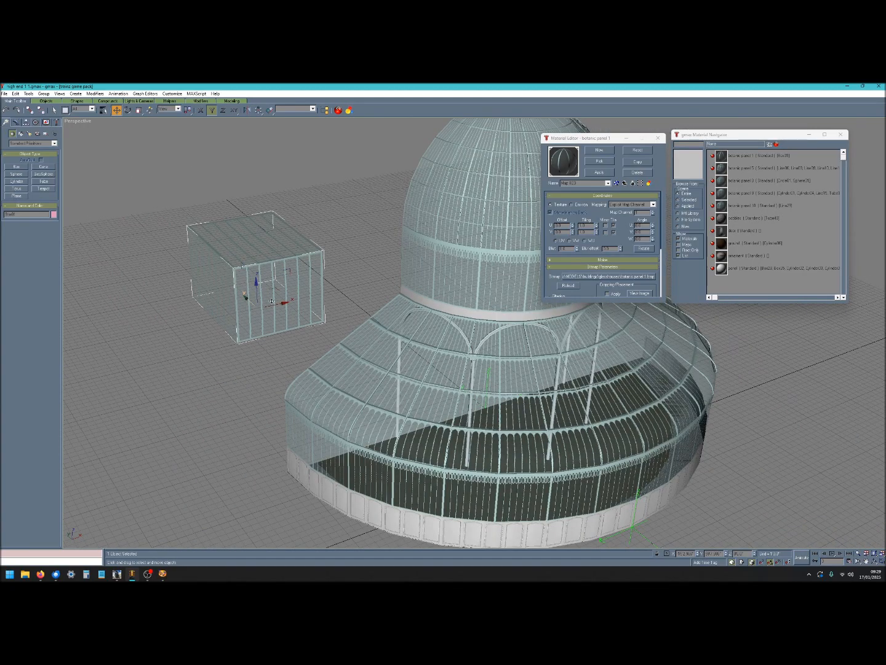
# Return to Paint Shop Pro and reselect every dark pane in the opacity image with the Magic Wand.
pyautogui.click(165, 576)
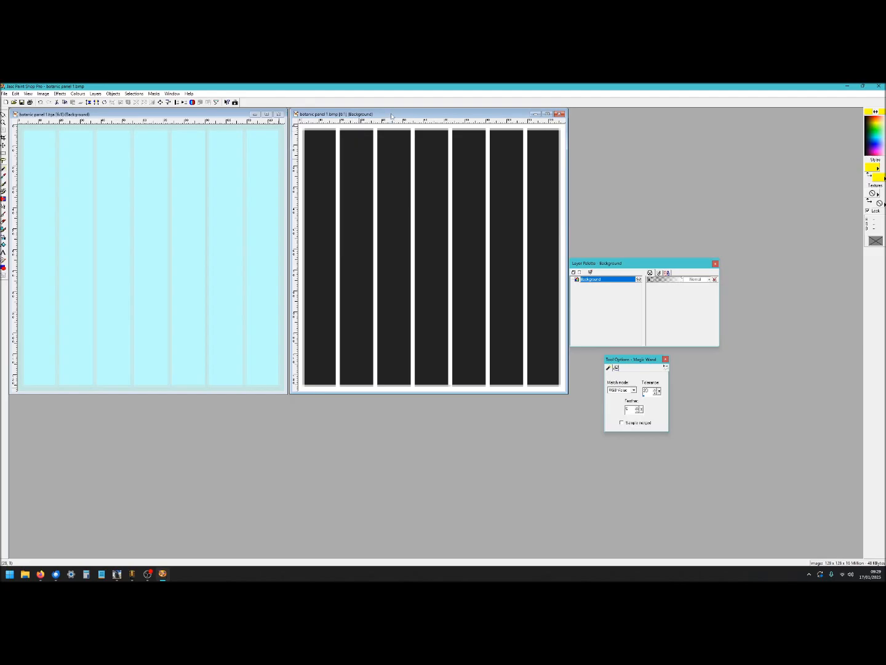
pyautogui.moveTo(391, 116); pyautogui.dragTo(396, 116)
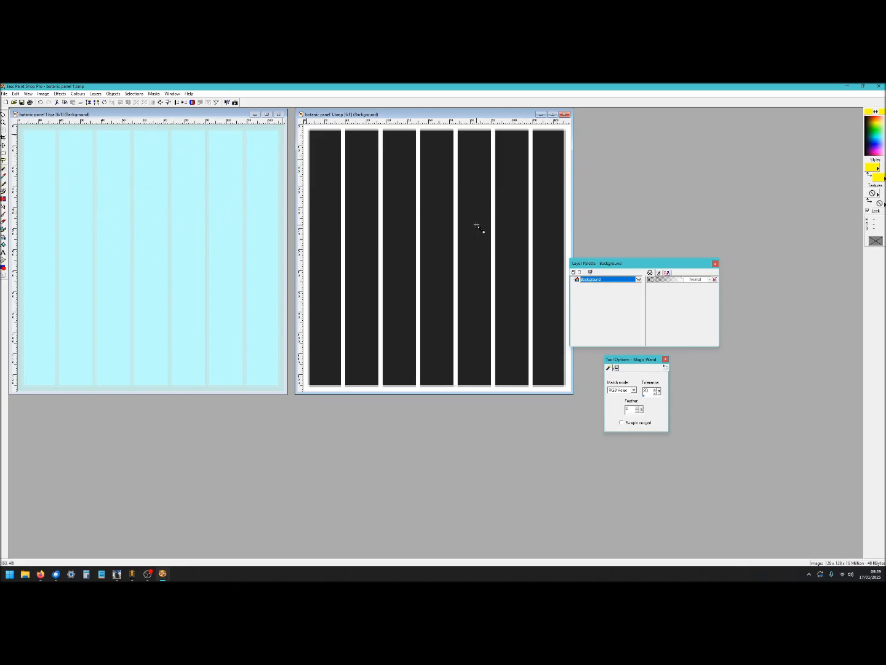
pyautogui.click(324, 218)
pyautogui.click(127, 101)
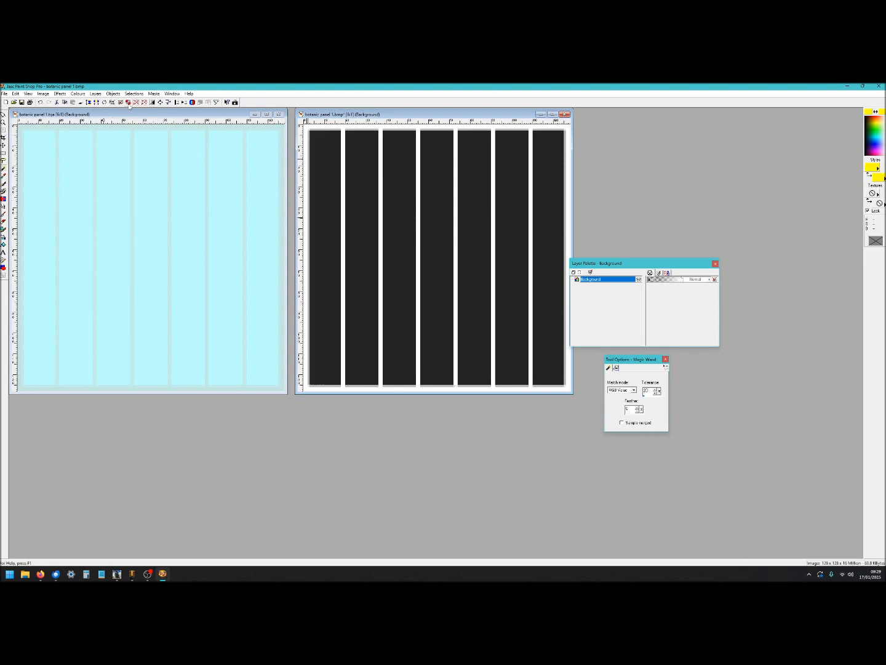
# Lighten the selected panes with a linked Gamma Correction of 2.00 and clear the selection.
pyautogui.hotkey('shift', 'g')
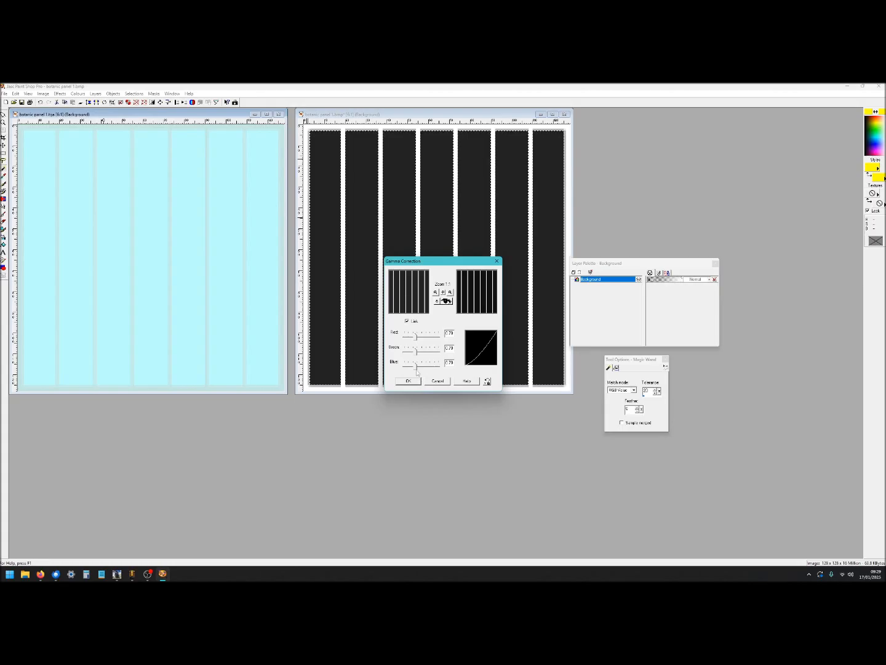
pyautogui.moveTo(416, 368); pyautogui.dragTo(426, 372)
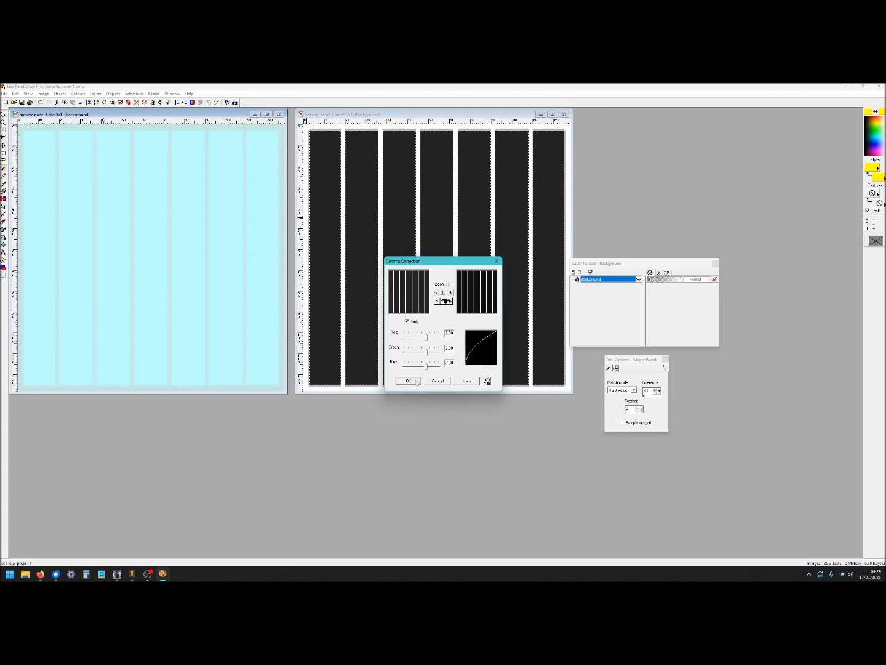
pyautogui.click(415, 380)
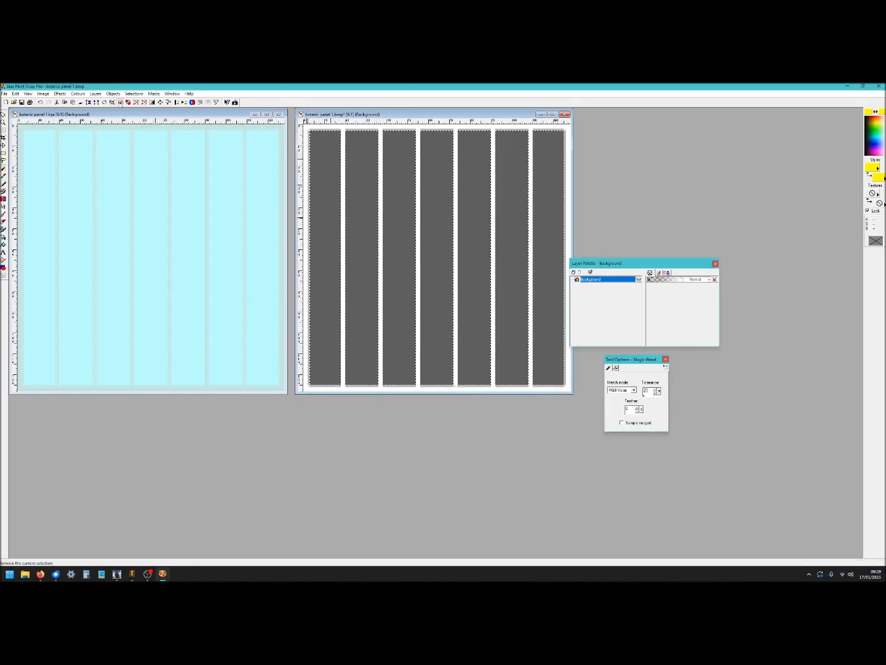
pyautogui.hotkey('ctrl', 'd')
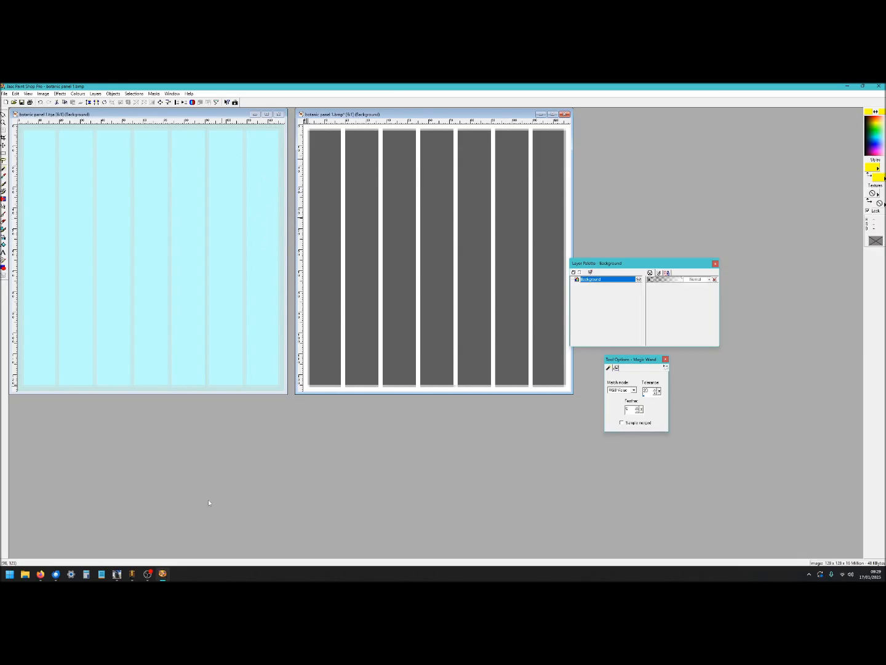
# Save the lightened opacity image, botanic panel 1.bmp, and reload it in gmax for the "botanic panel 1" material.
pyautogui.click(133, 574)
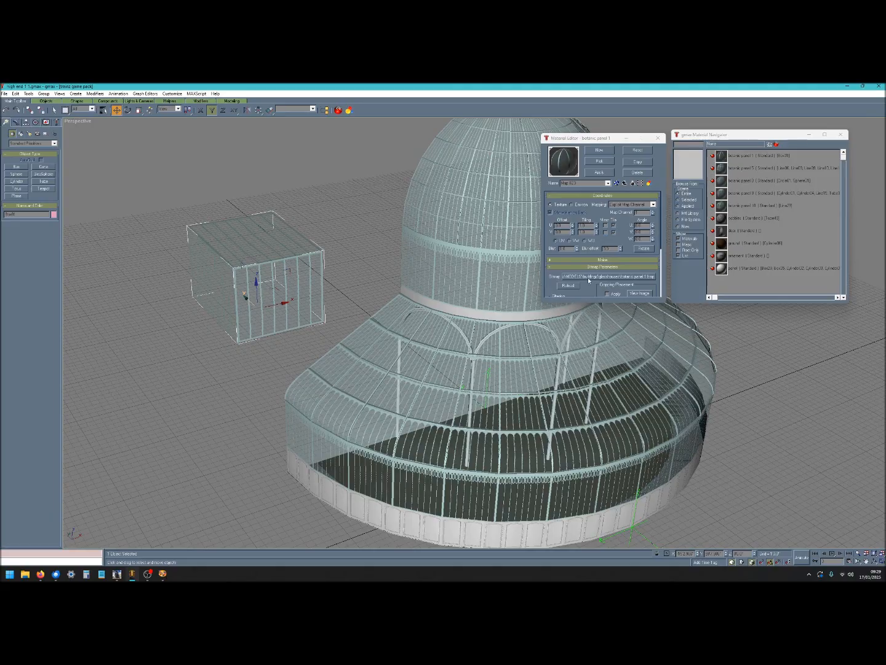
pyautogui.click(163, 573)
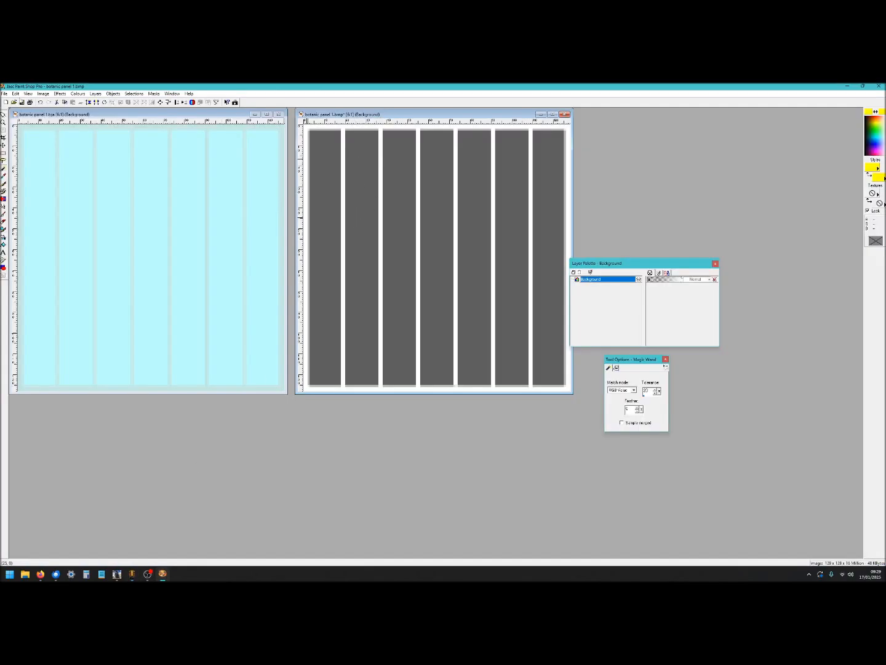
pyautogui.click(21, 102)
pyautogui.click(133, 574)
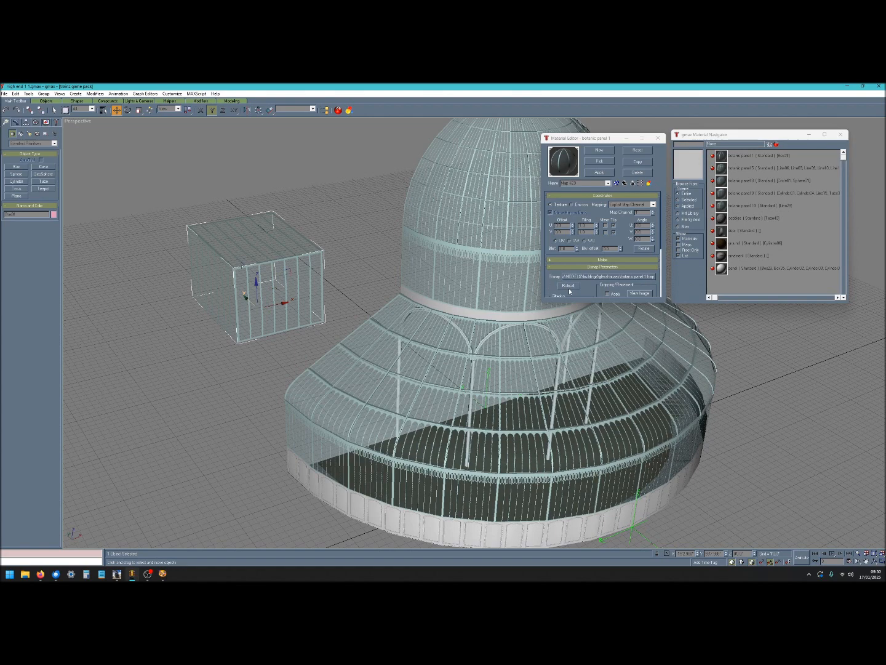
pyautogui.click(568, 285)
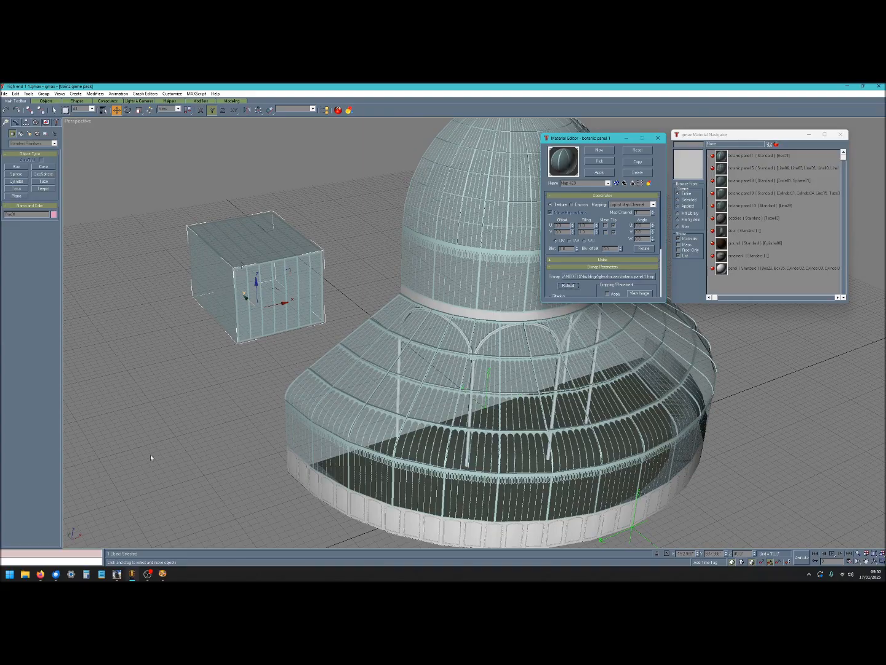
# In Paint Shop Pro, select the frame bars of botanic panel 1.tga with the Magic Wand and set a dark red foreground colour.
pyautogui.click(163, 574)
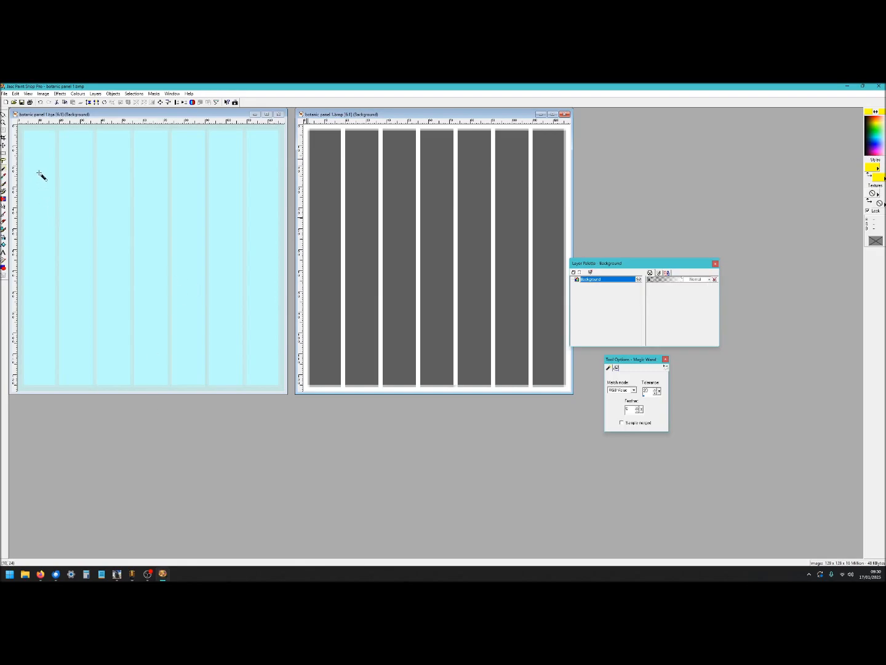
pyautogui.click(51, 130)
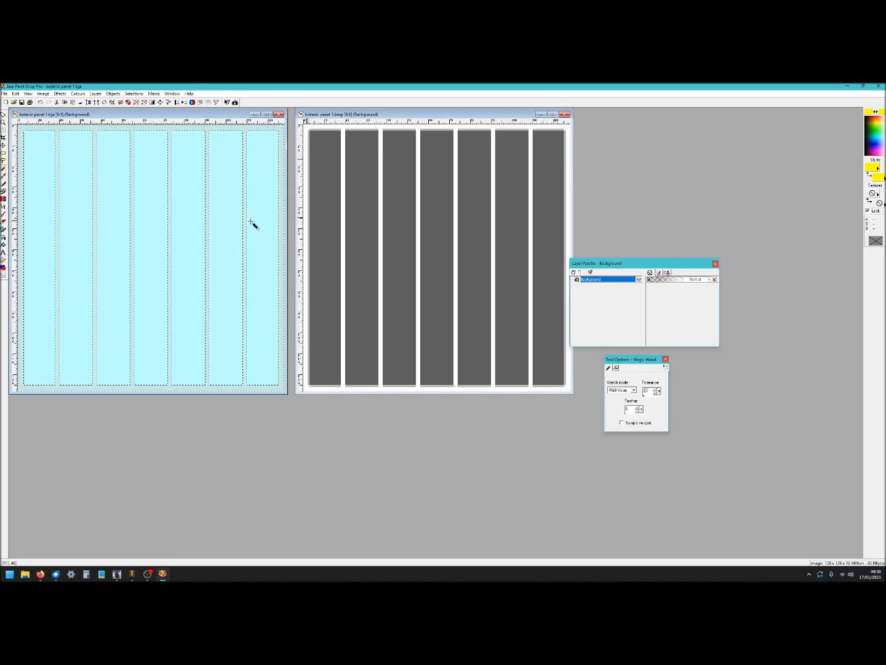
pyautogui.click(869, 112)
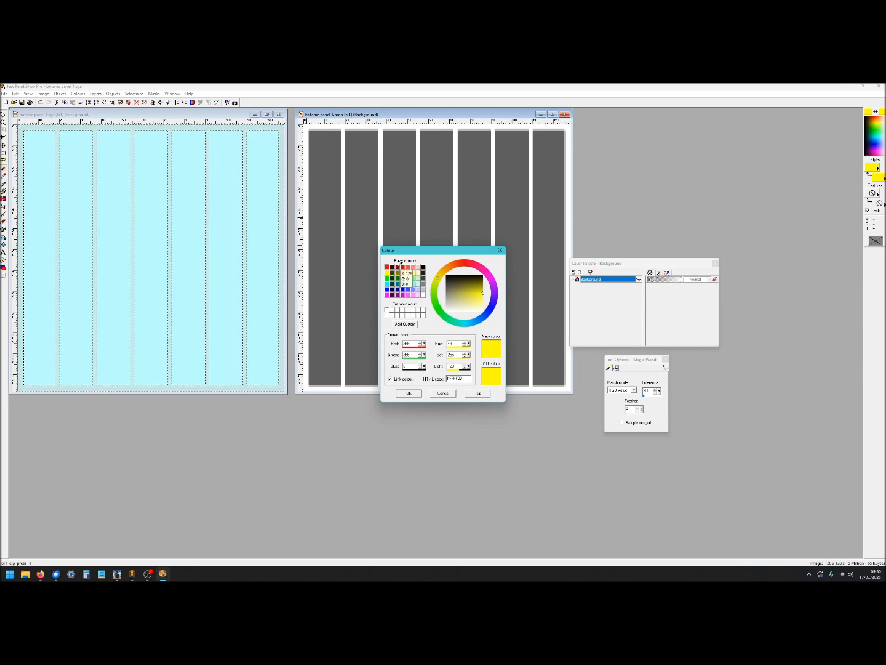
pyautogui.click(399, 266)
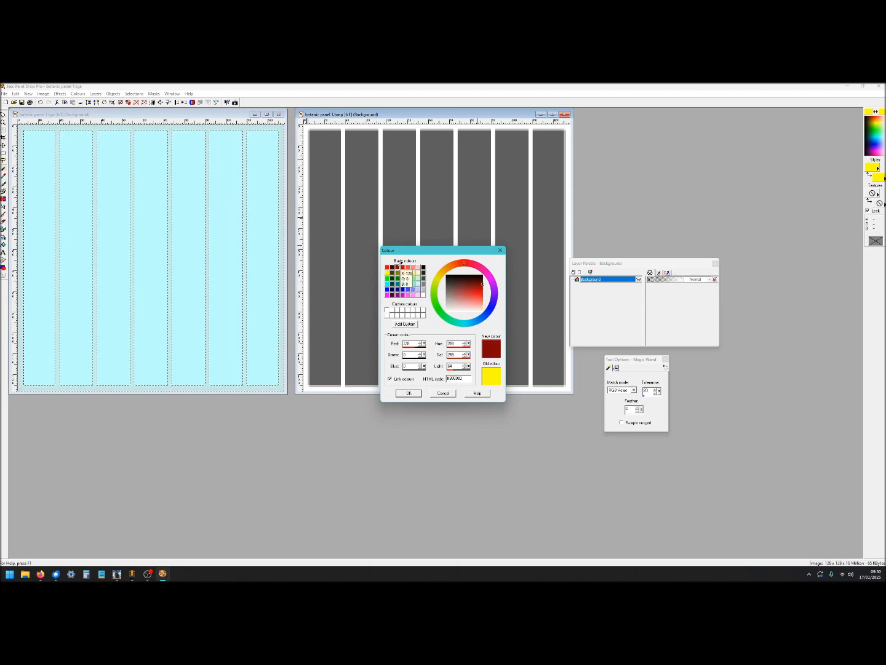
pyautogui.click(484, 278)
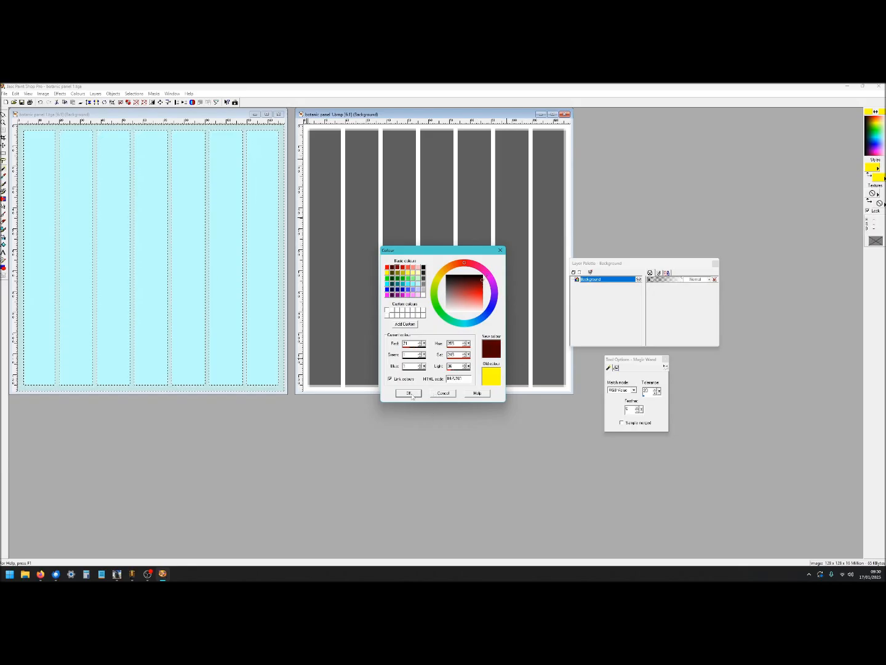
pyautogui.click(408, 394)
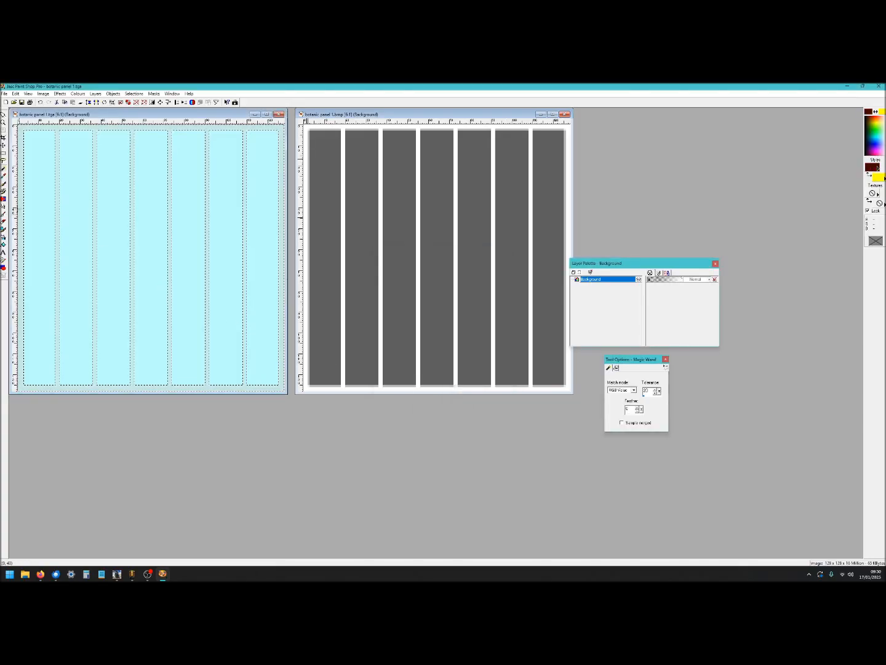
# Flood-fill the selected frame bars with dark red, clear the selection, and save botanic panel 1.tga.
pyautogui.click(4, 244)
pyautogui.click(95, 126)
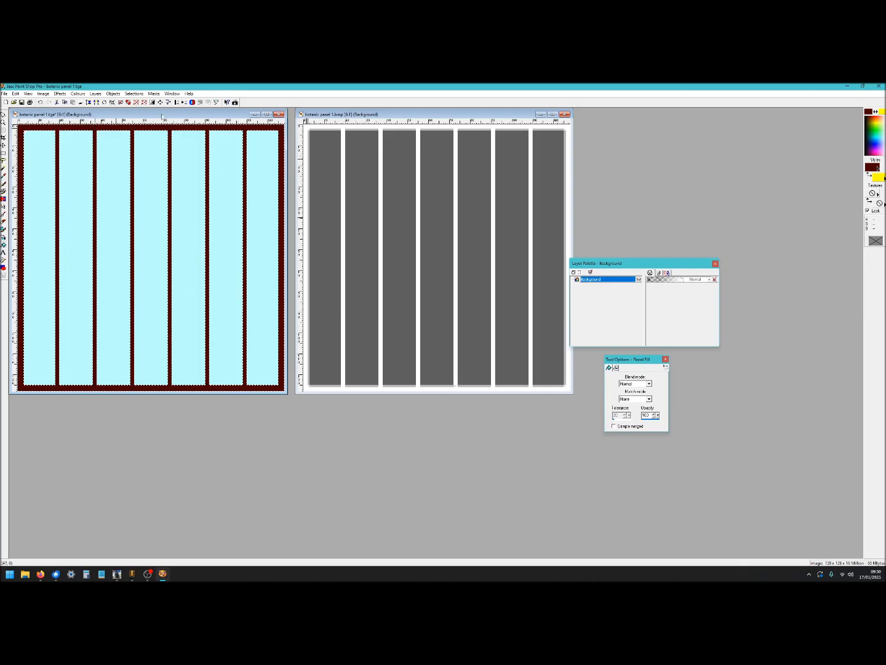
pyautogui.hotkey('ctrl', 'd')
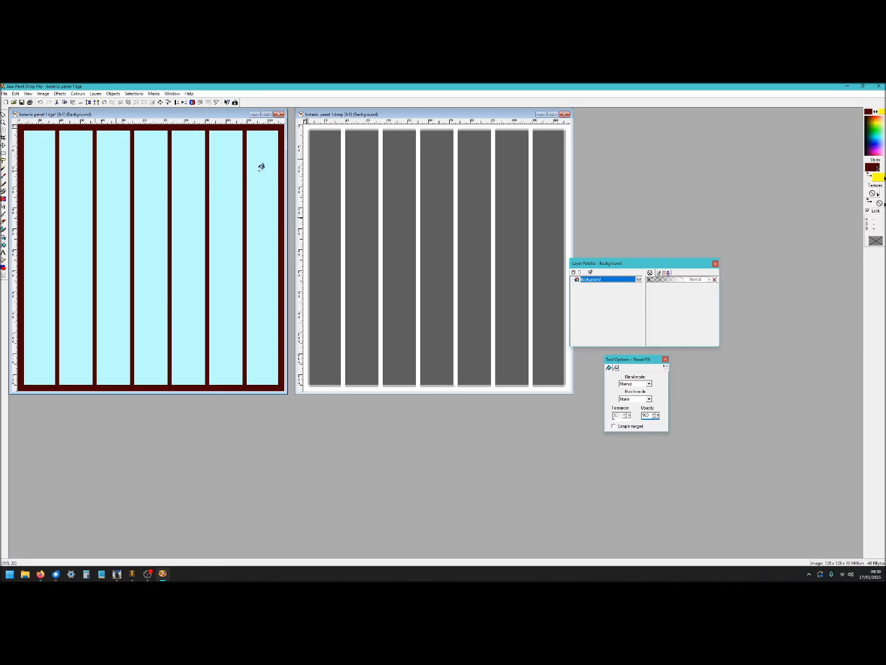
pyautogui.click(21, 102)
# Switch to gmax and reload the Diffuse Color bitmap of the "botanic panel 1" material.
pyautogui.click(132, 573)
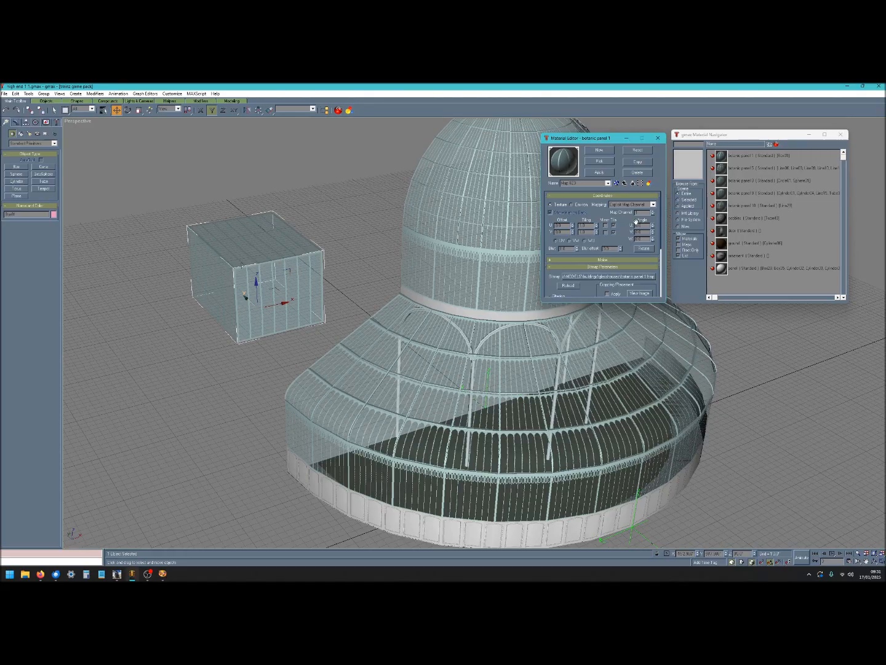
pyautogui.click(608, 184)
pyautogui.click(590, 191)
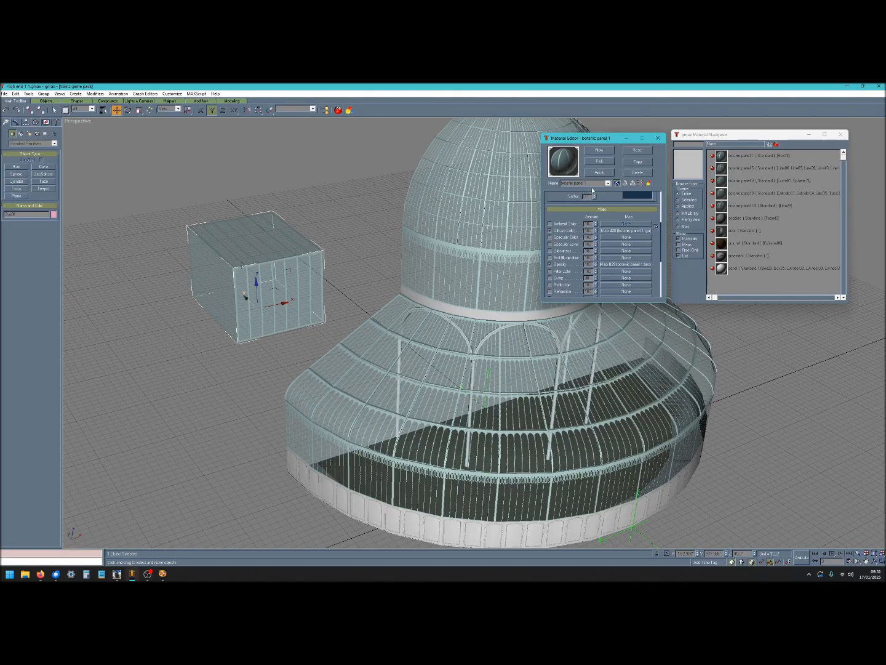
pyautogui.click(617, 232)
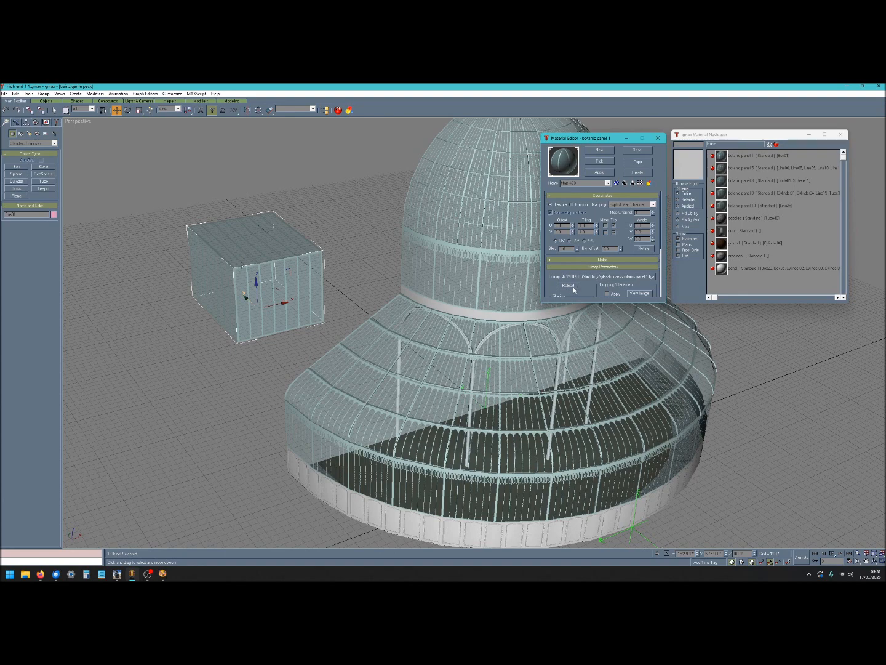
pyautogui.click(569, 286)
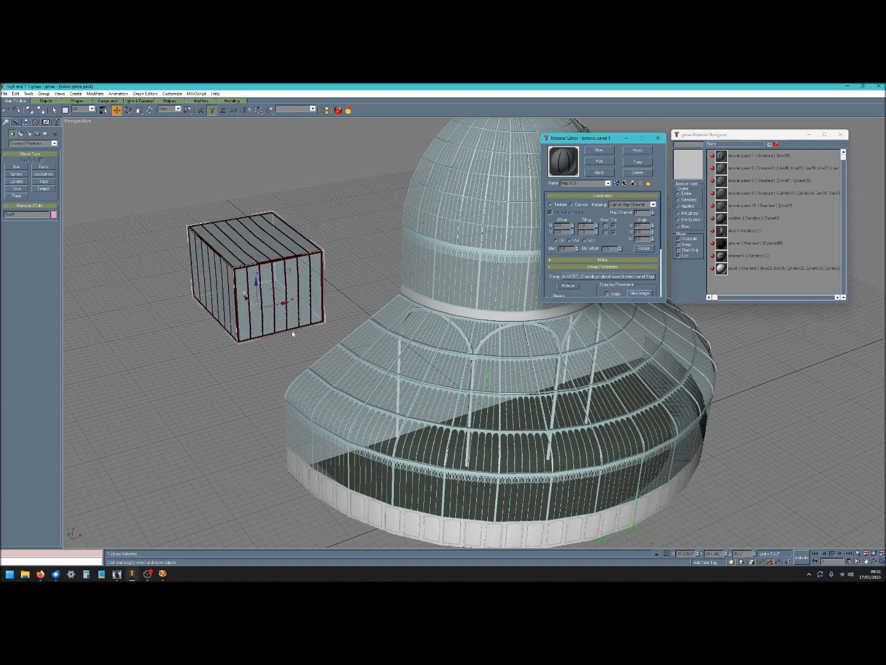
# Return to Paint Shop Pro and select the white frame bars of the opacity image with the Magic Wand.
pyautogui.click(161, 576)
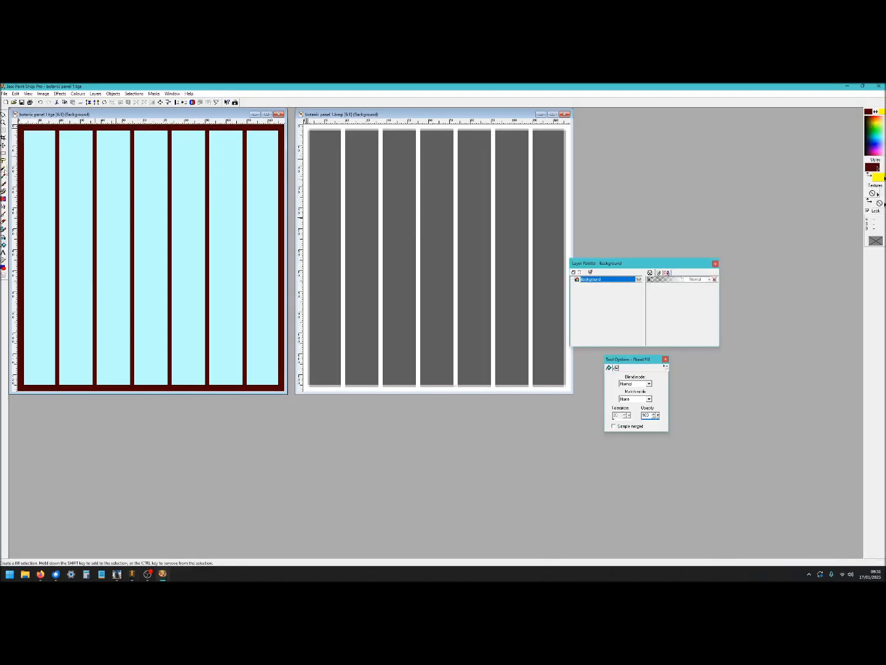
pyautogui.click(4, 168)
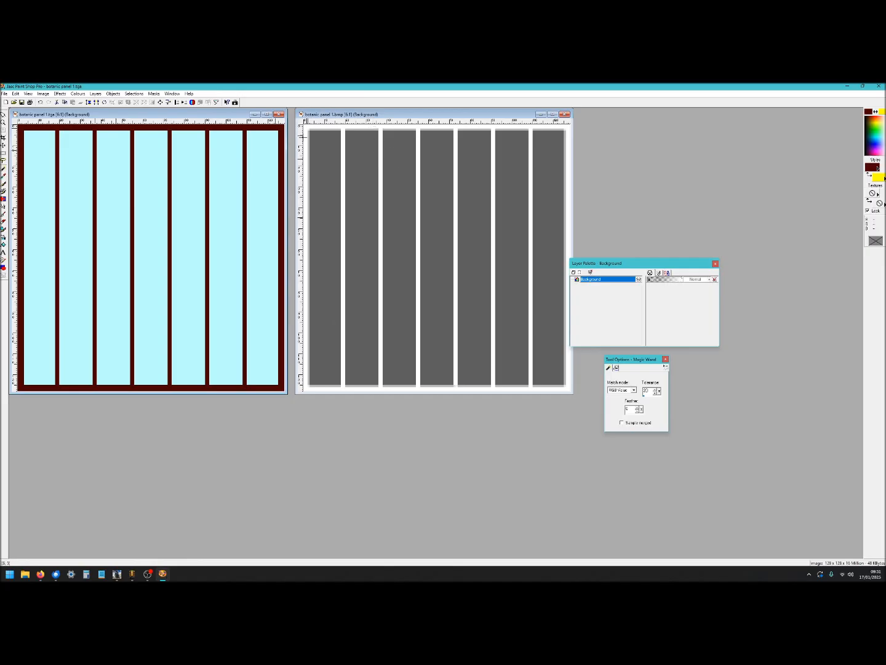
pyautogui.click(345, 131)
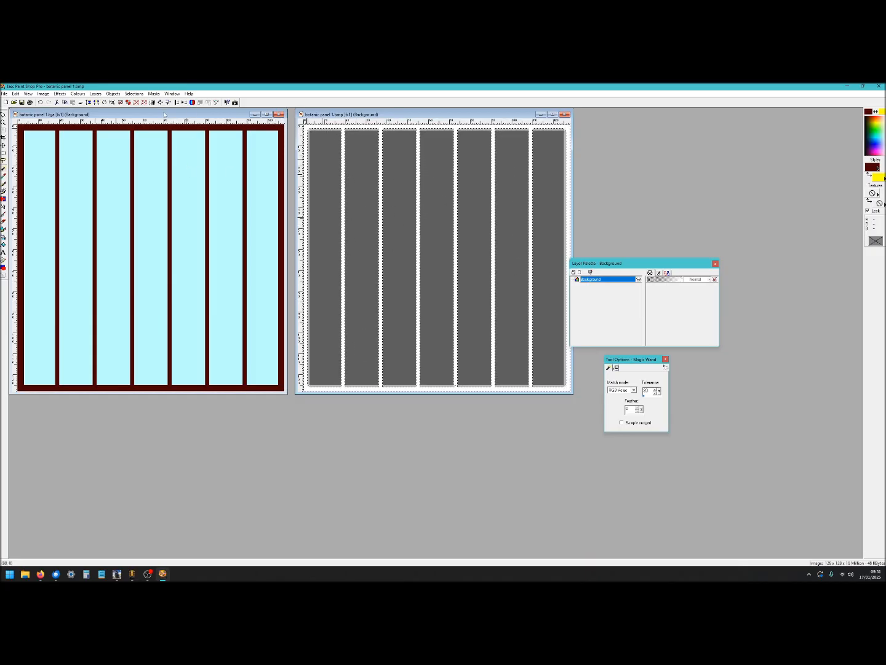
# Try to darken the selected white bars with a linked Gamma Correction.
pyautogui.hotkey('shift', 'e')
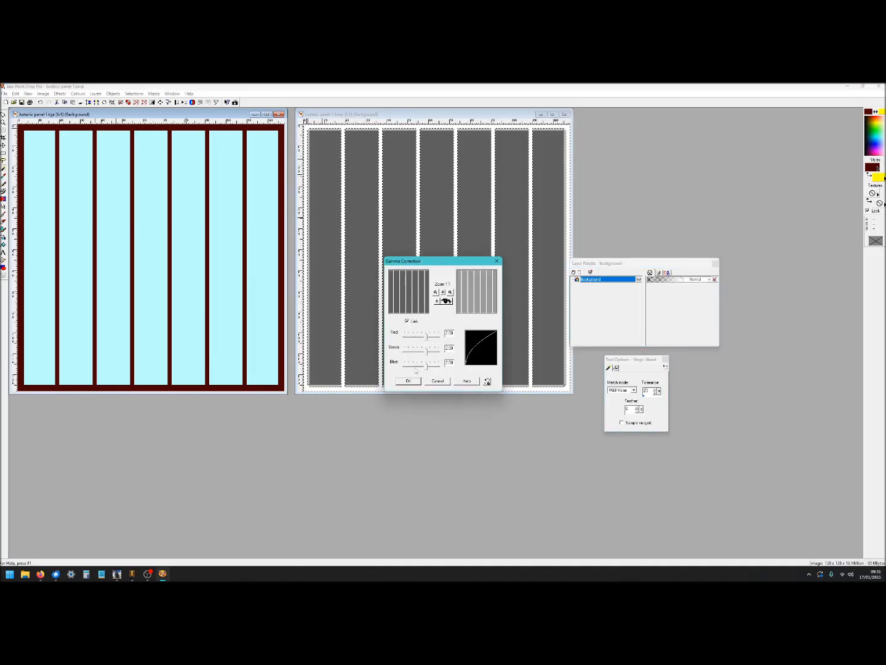
pyautogui.moveTo(429, 367); pyautogui.dragTo(417, 368)
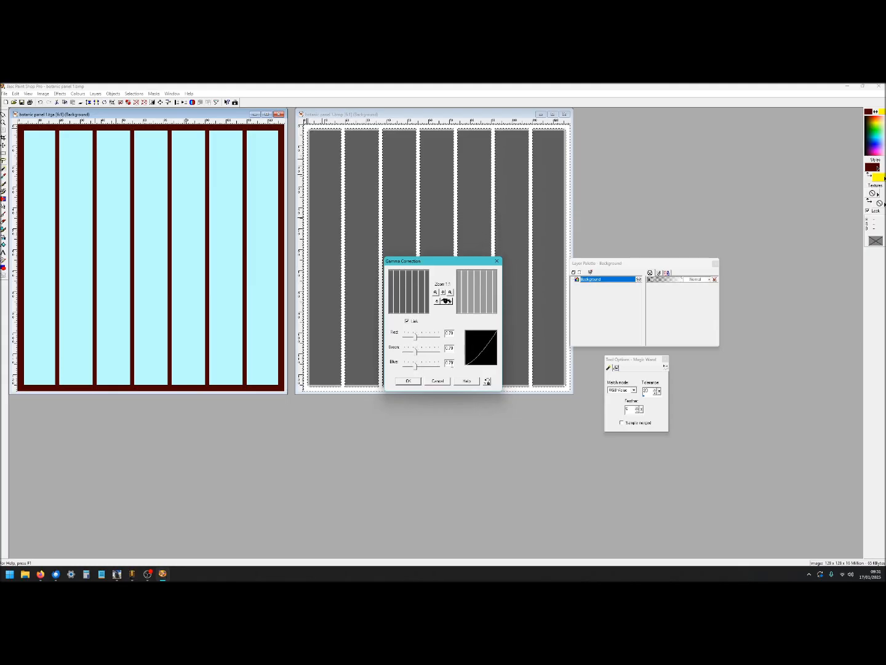
pyautogui.click(447, 301)
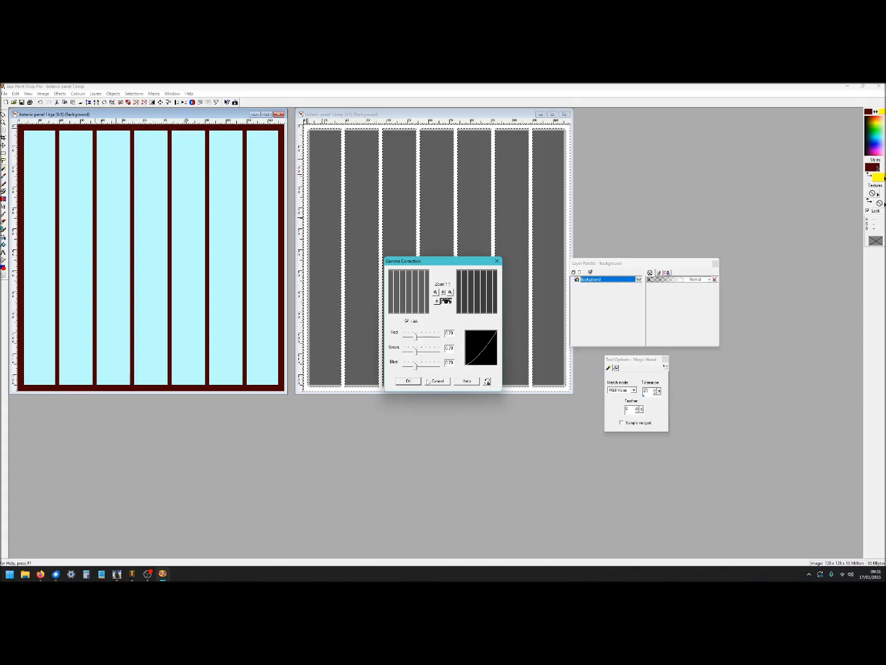
pyautogui.click(408, 382)
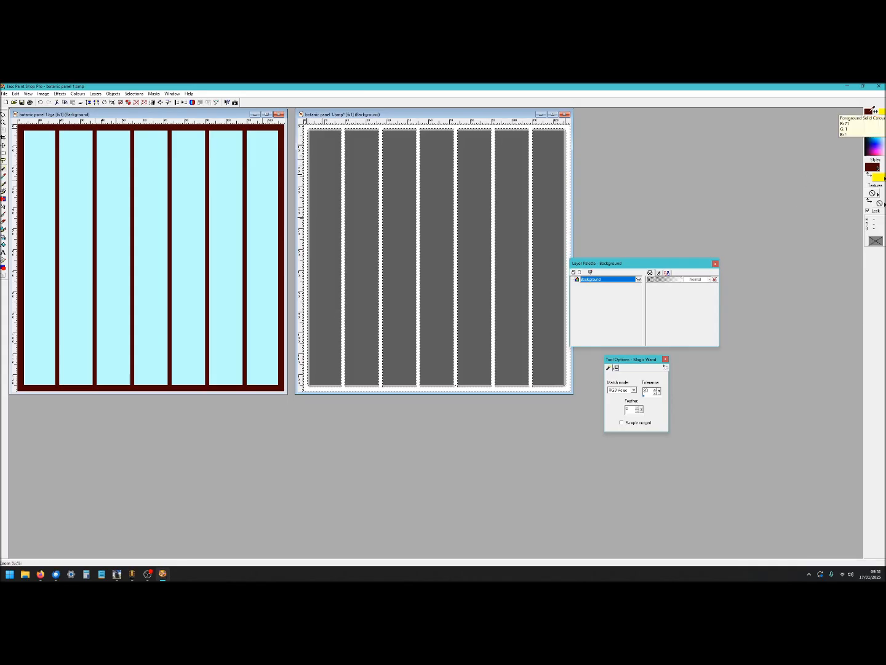
# Flood-fill the selected bars of the opacity image with light grey, clear the selection, and save the image.
pyautogui.click(872, 167)
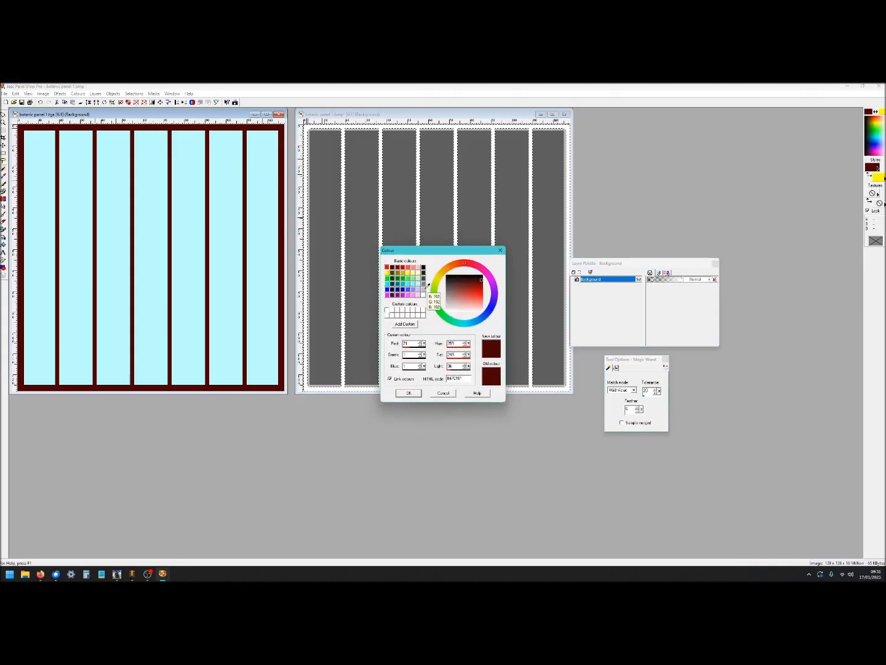
pyautogui.click(446, 302)
pyautogui.click(408, 393)
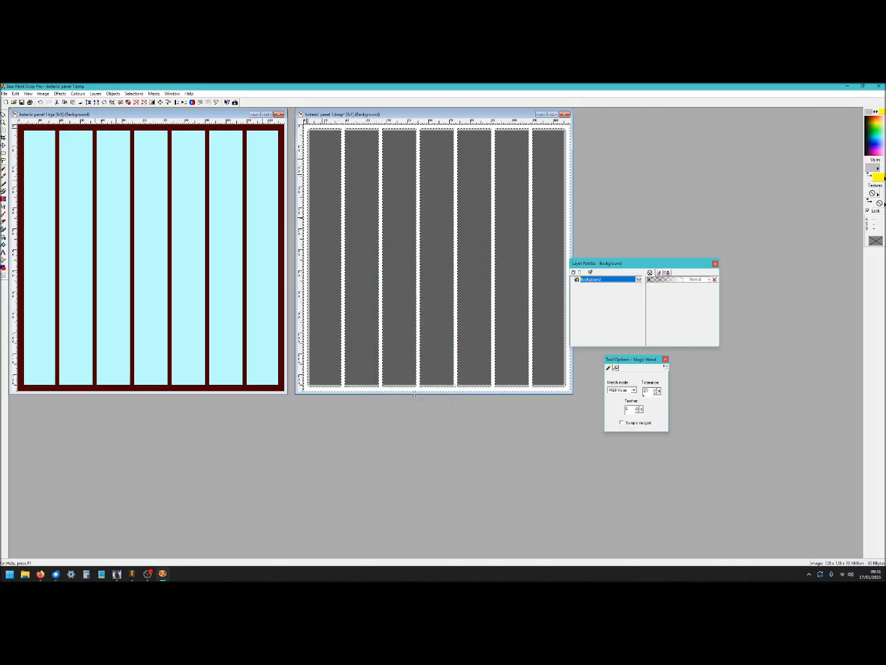
pyautogui.click(4, 246)
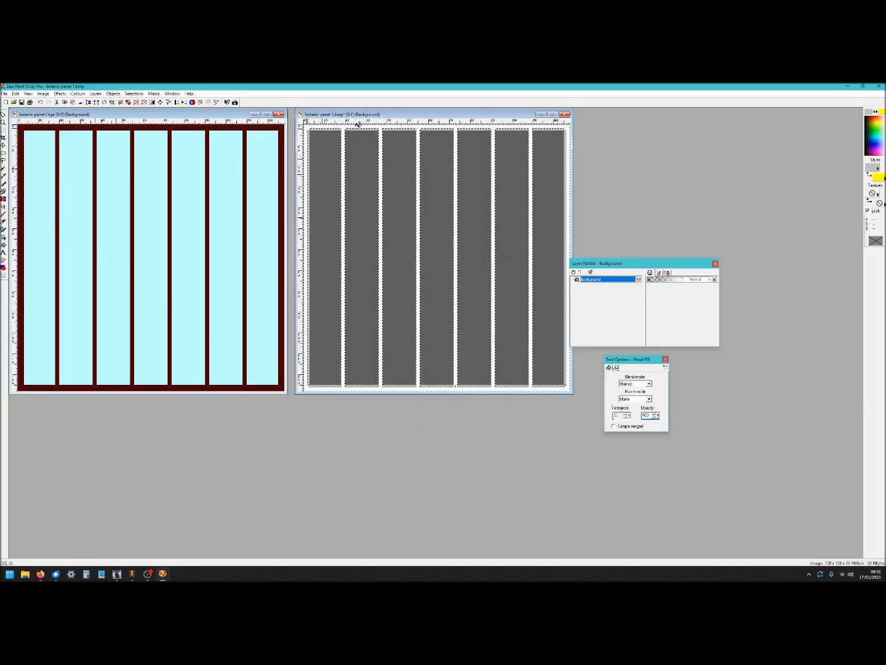
pyautogui.click(343, 126)
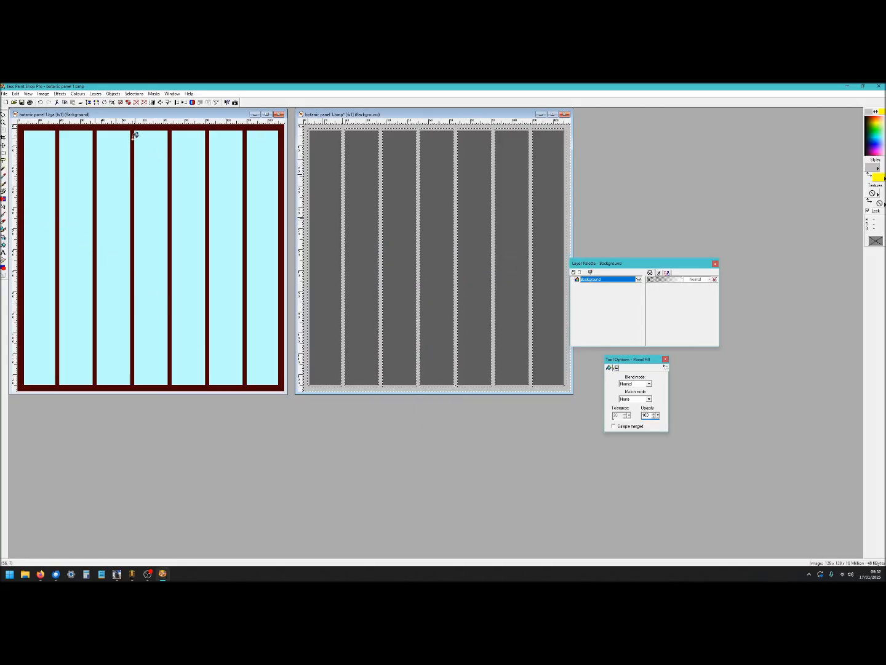
pyautogui.hotkey('ctrl', 'd')
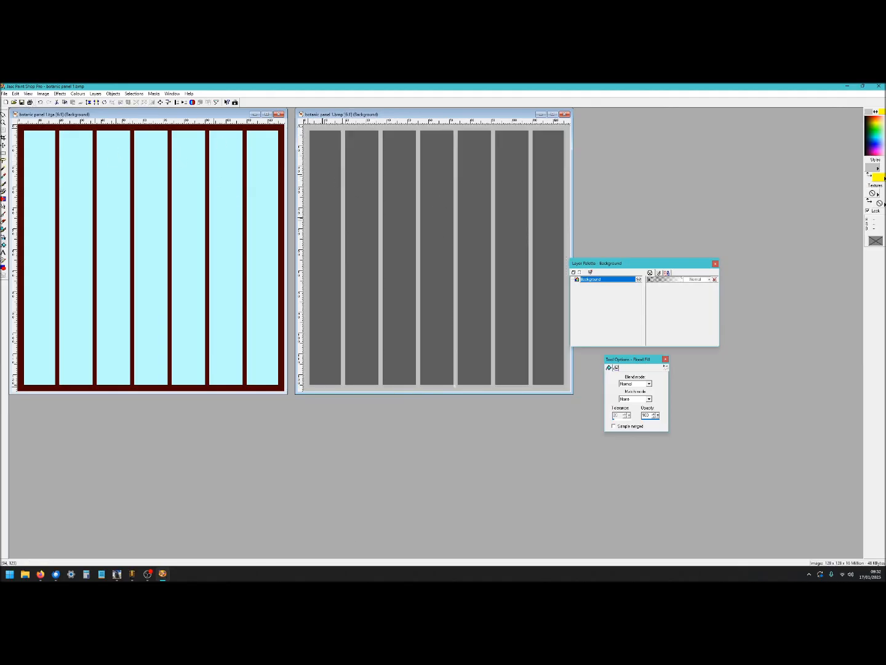
# Switch to gmax, reload the Diffuse Color bitmap of "botanic panel 1", and turn on Texture Correction in the Perspective viewport.
pyautogui.click(132, 575)
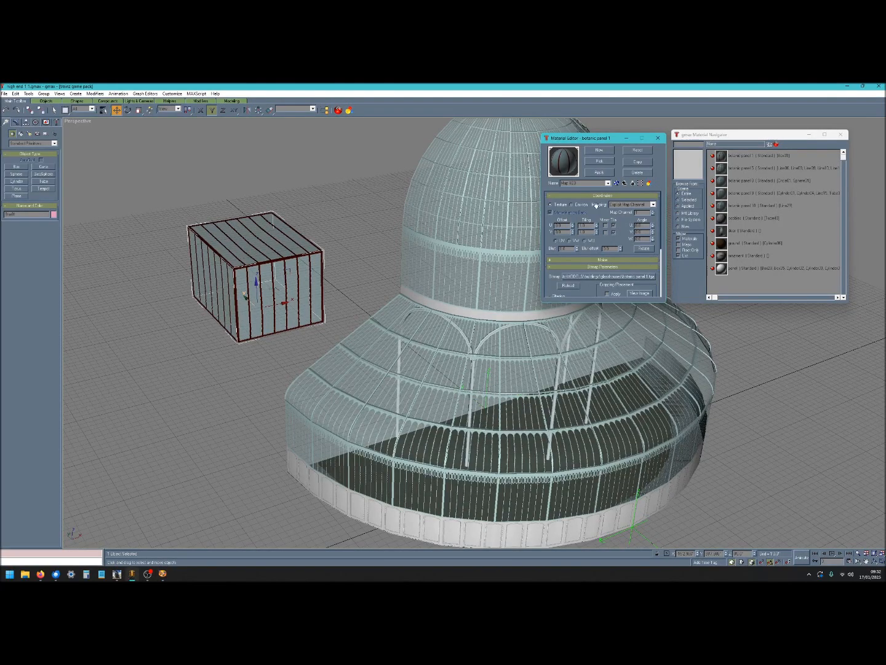
pyautogui.click(607, 183)
pyautogui.click(588, 193)
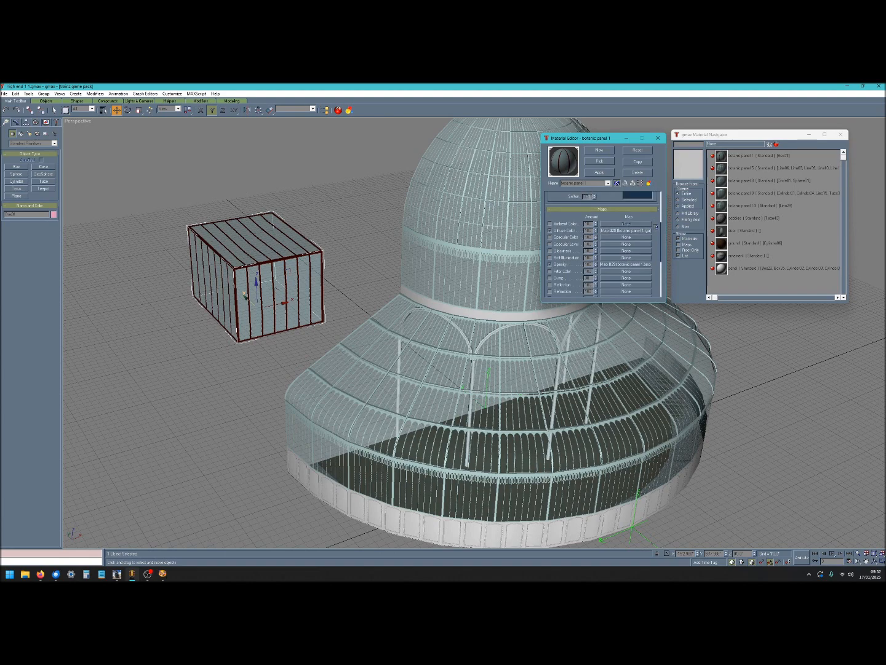
pyautogui.click(612, 231)
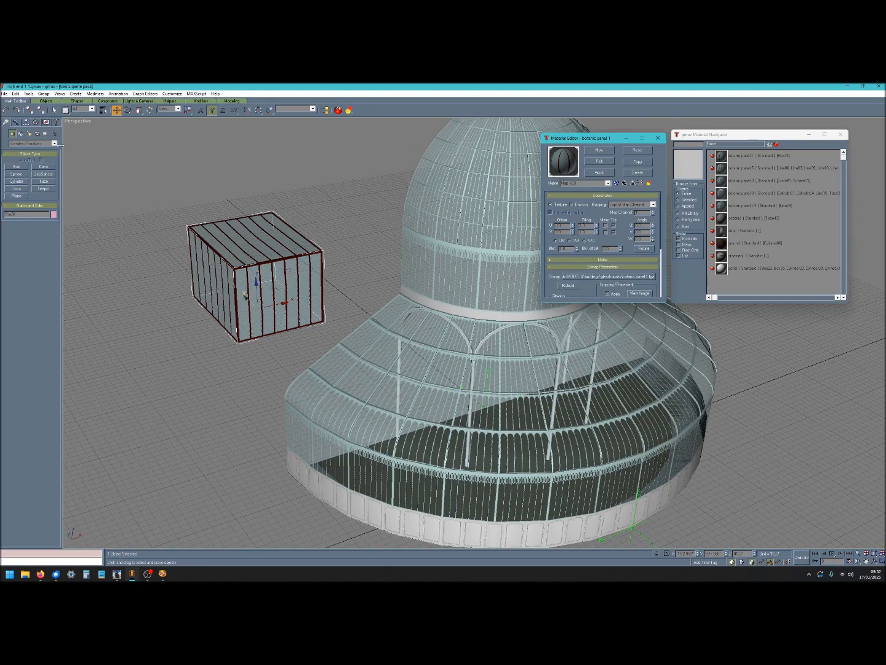
pyautogui.rightClick(87, 124)
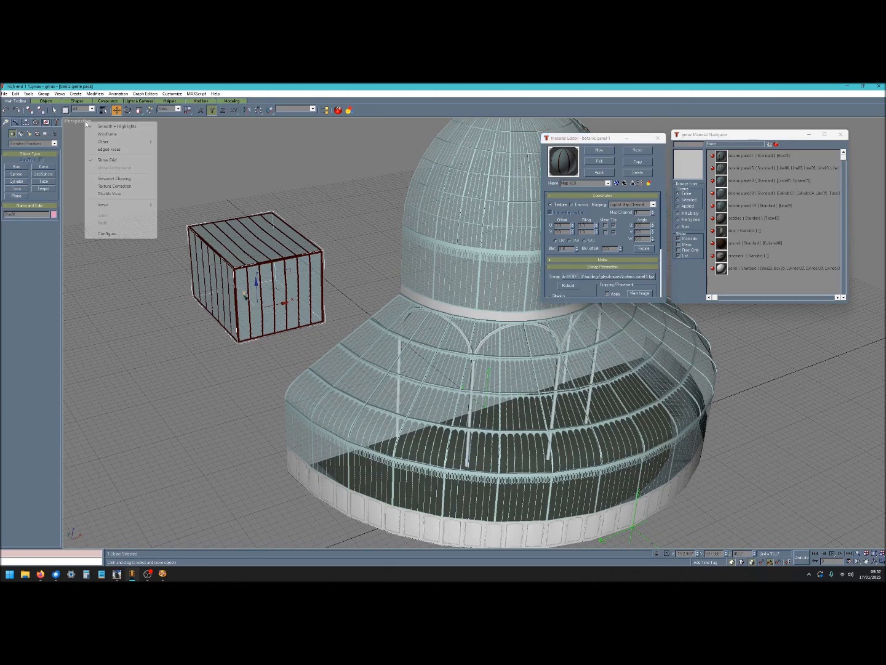
pyautogui.click(126, 189)
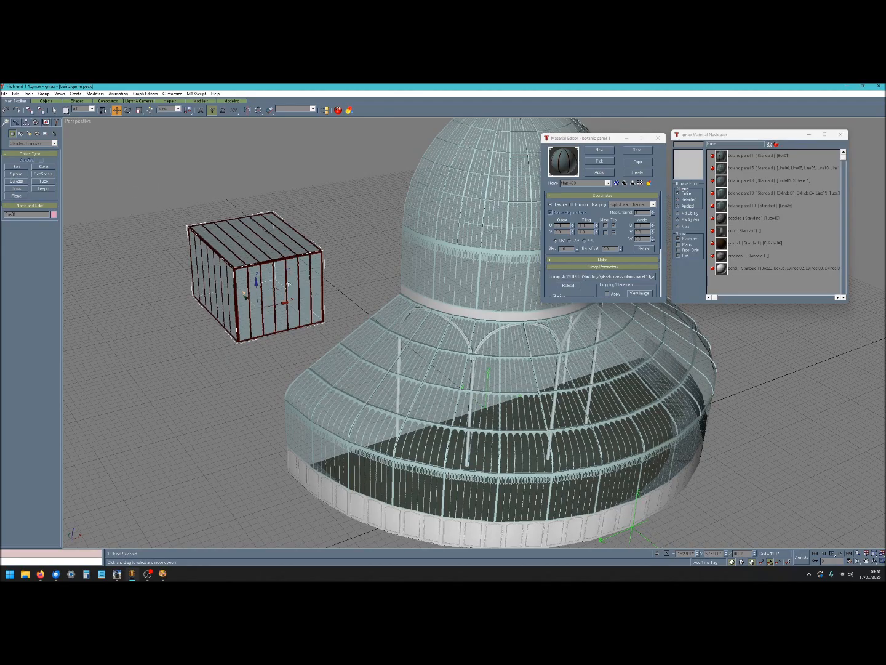
pyautogui.click(571, 288)
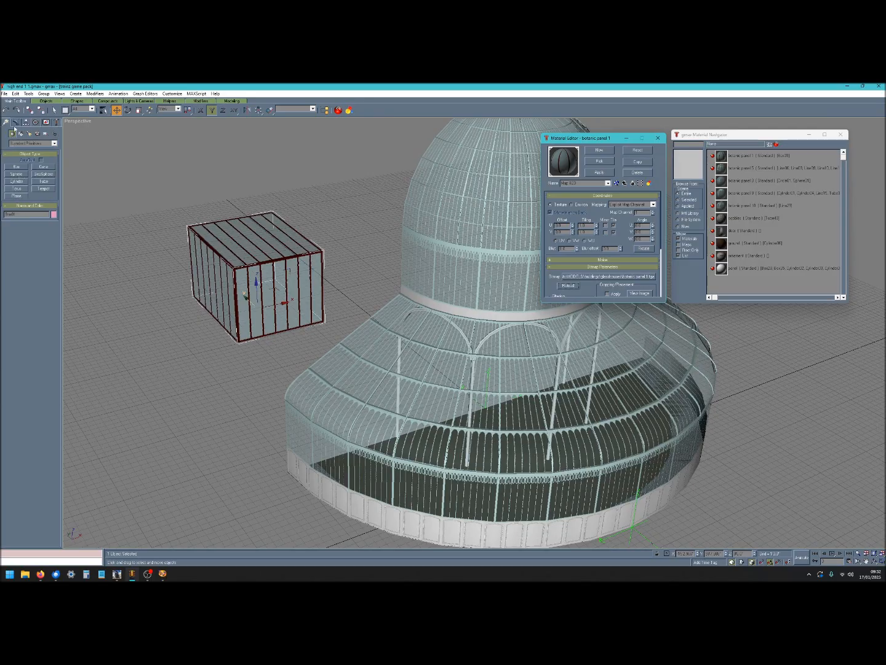
# Convert the test box to an Editable Poly.
pyautogui.click(15, 122)
pyautogui.rightClick(23, 197)
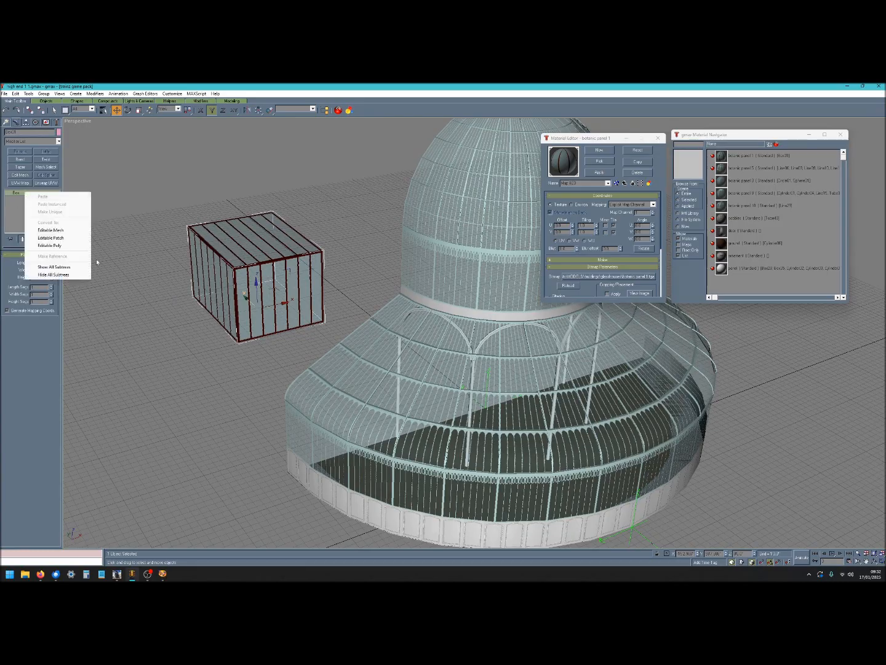
pyautogui.click(72, 247)
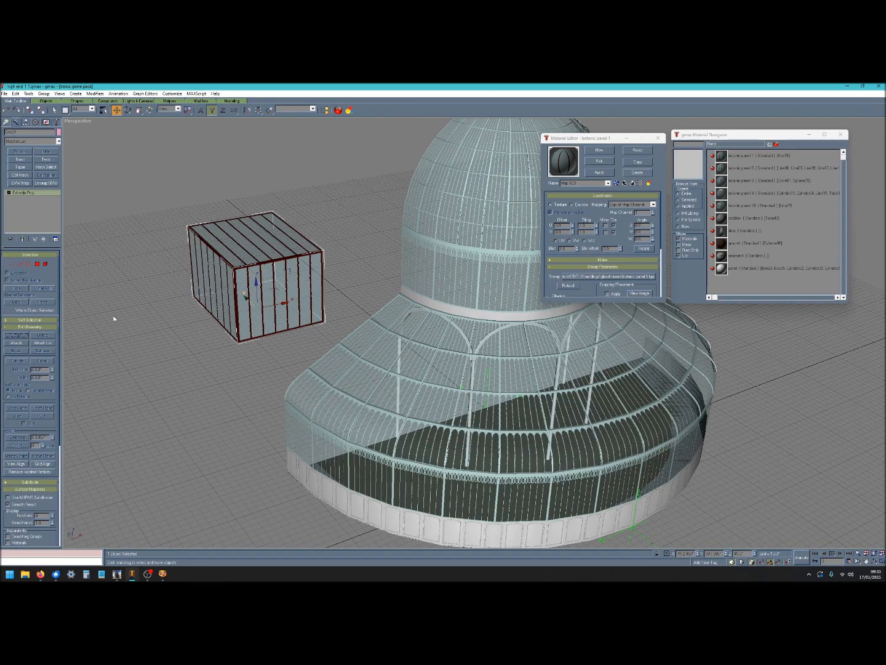
# Select two opposite side polygons of the box, invert the selection, and delete the remaining faces.
pyautogui.click(8, 194)
pyautogui.click(23, 215)
pyautogui.click(272, 300)
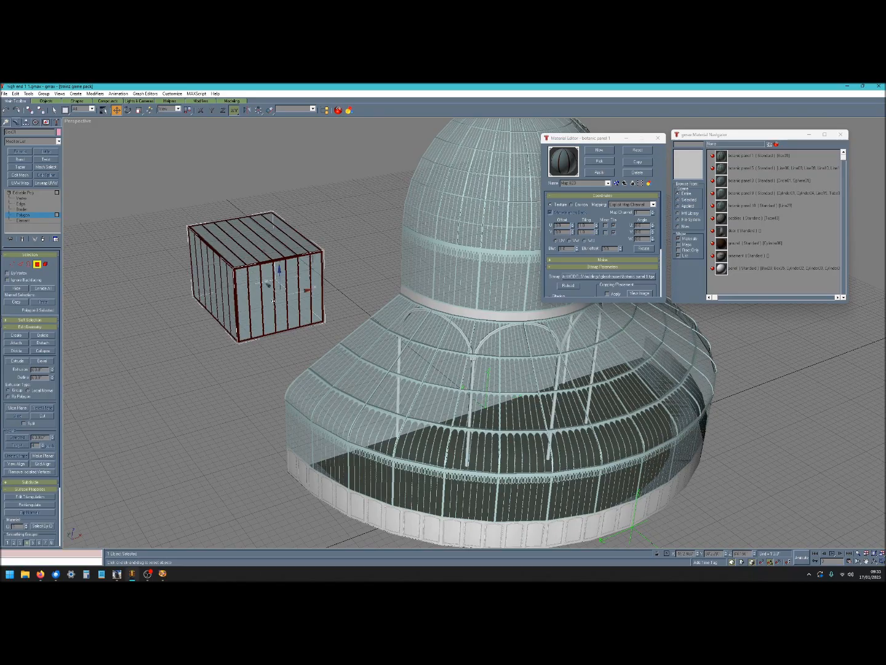
pyautogui.click(874, 561)
pyautogui.moveTo(442, 392); pyautogui.dragTo(499, 382)
pyautogui.click(55, 111)
pyautogui.keyDown('ctrl'); pyautogui.click(446, 457); pyautogui.keyUp('ctrl')
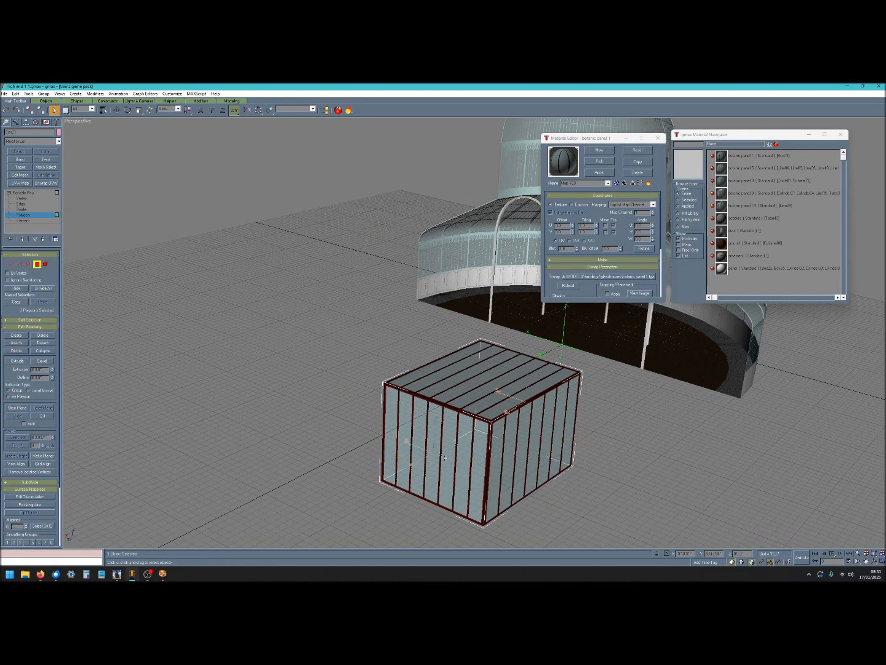
pyautogui.click(16, 94)
pyautogui.click(56, 173)
pyautogui.press('Delete')
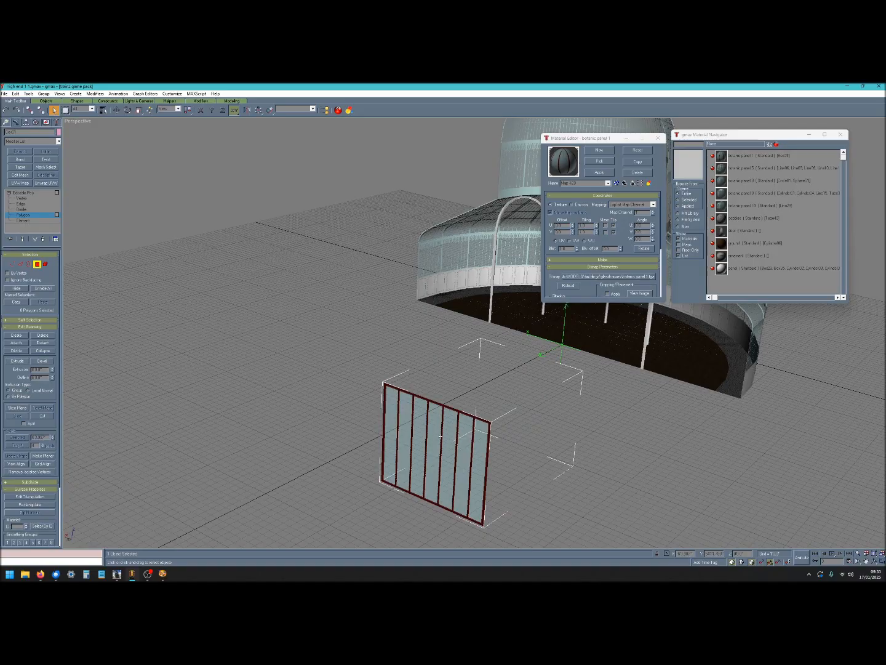
# Select the four vertices of one remaining panel and move them along the Y axis until it meets the opposite panel.
pyautogui.click(874, 562)
pyautogui.moveTo(542, 427); pyautogui.dragTo(522, 411)
pyautogui.moveTo(432, 403); pyautogui.dragTo(426, 401)
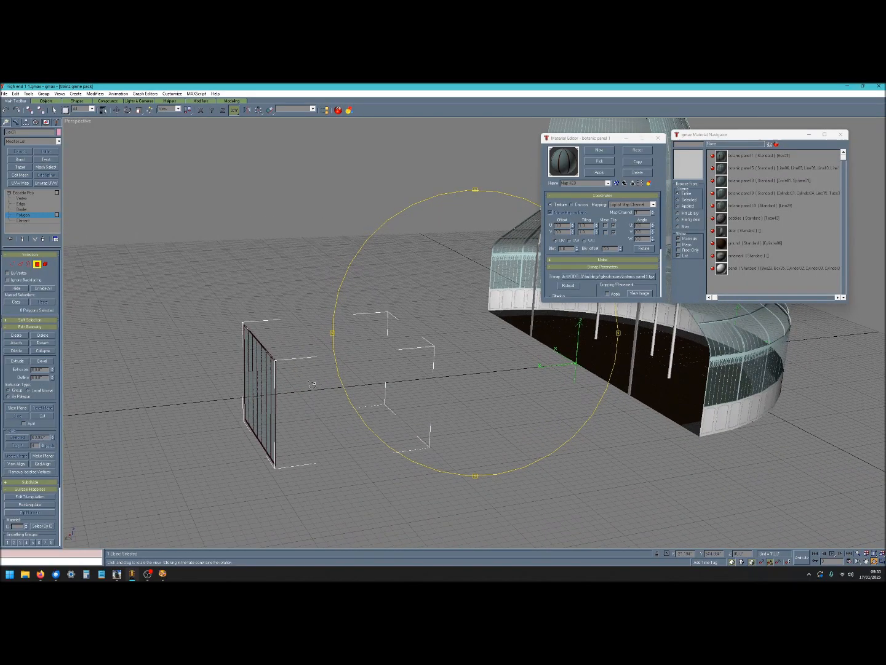
pyautogui.click(20, 197)
pyautogui.moveTo(223, 322); pyautogui.dragTo(312, 503)
pyautogui.press('F6')
pyautogui.moveTo(248, 394); pyautogui.dragTo(394, 399)
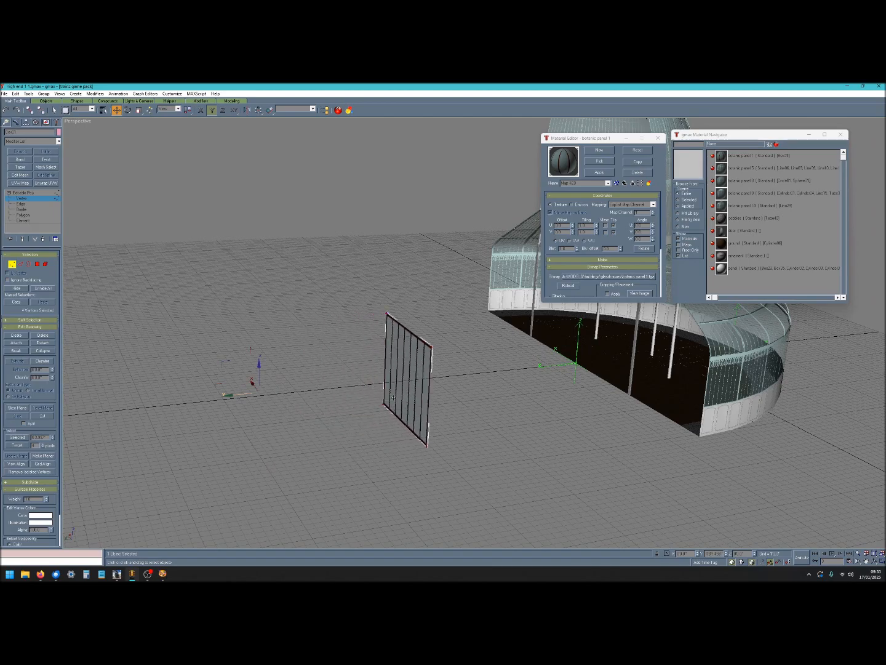
# Leave vertex editing and check the double-sided panel's polygons with the Polygon Counter, keeping its window clear of the model.
pyautogui.click(874, 561)
pyautogui.moveTo(406, 420); pyautogui.dragTo(442, 423)
pyautogui.click(46, 193)
pyautogui.click(57, 123)
pyautogui.click(36, 226)
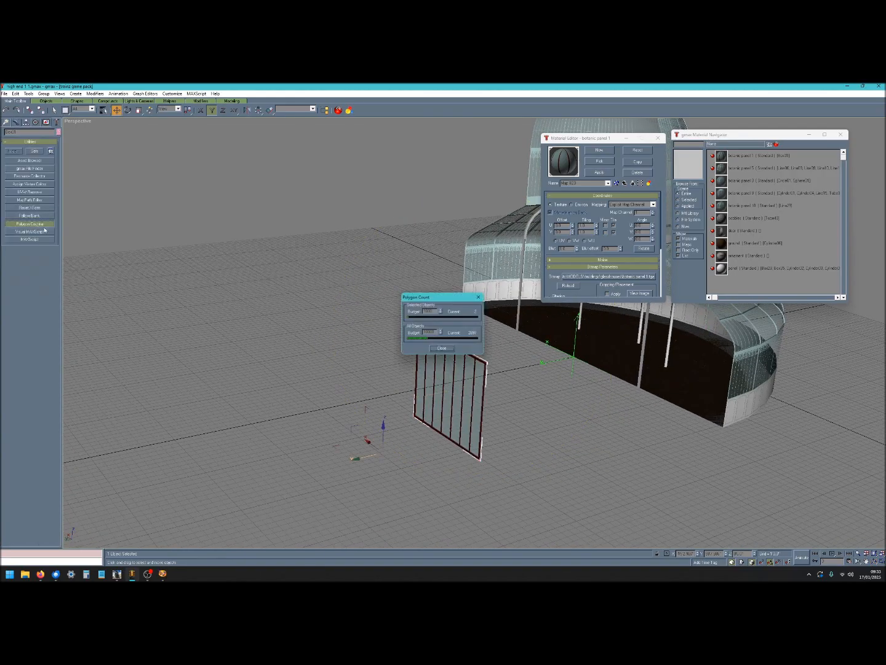
pyautogui.moveTo(456, 298); pyautogui.dragTo(79, 382)
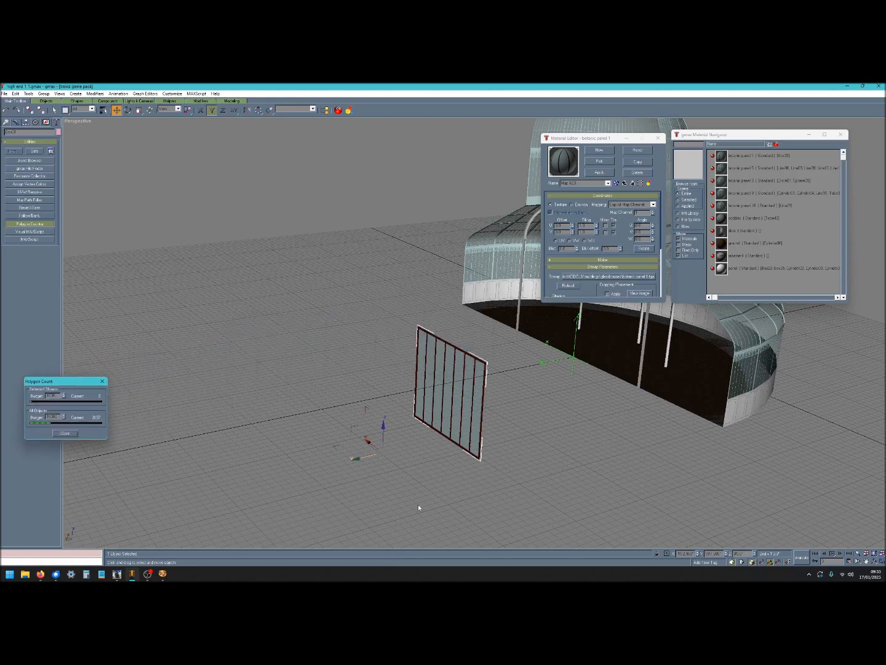
# Centre the pivot of the double-sided panel on the object using Affect Pivot Only.
pyautogui.click(874, 561)
pyautogui.moveTo(469, 443); pyautogui.dragTo(429, 441)
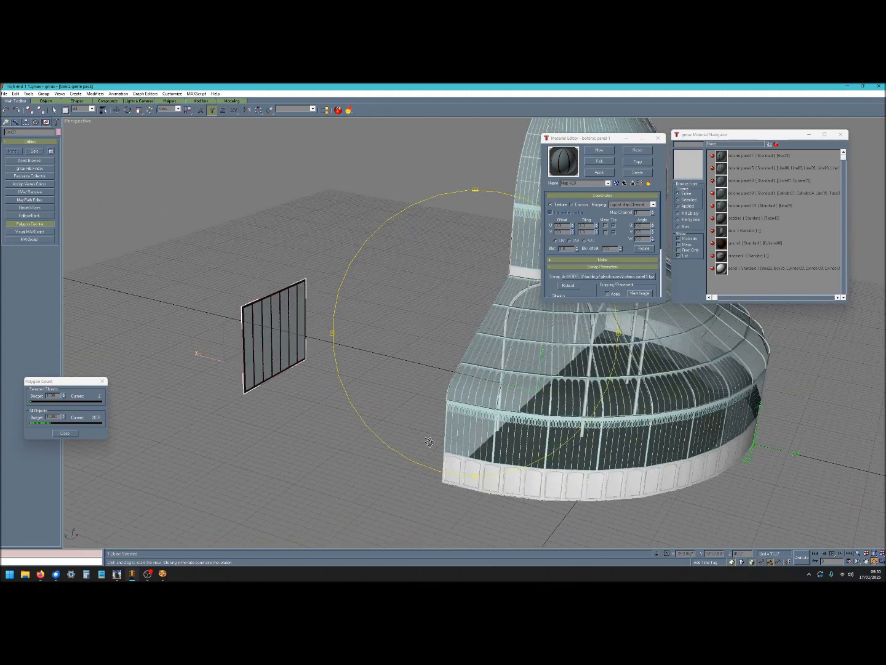
pyautogui.click(26, 127)
pyautogui.click(30, 166)
pyautogui.click(30, 220)
pyautogui.click(29, 166)
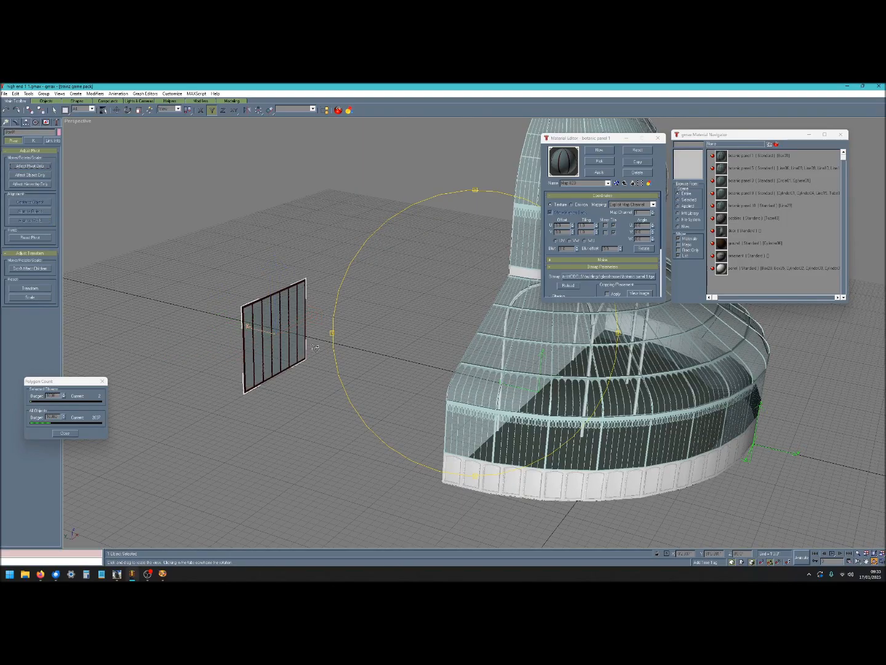
pyautogui.moveTo(370, 378); pyautogui.dragTo(425, 376)
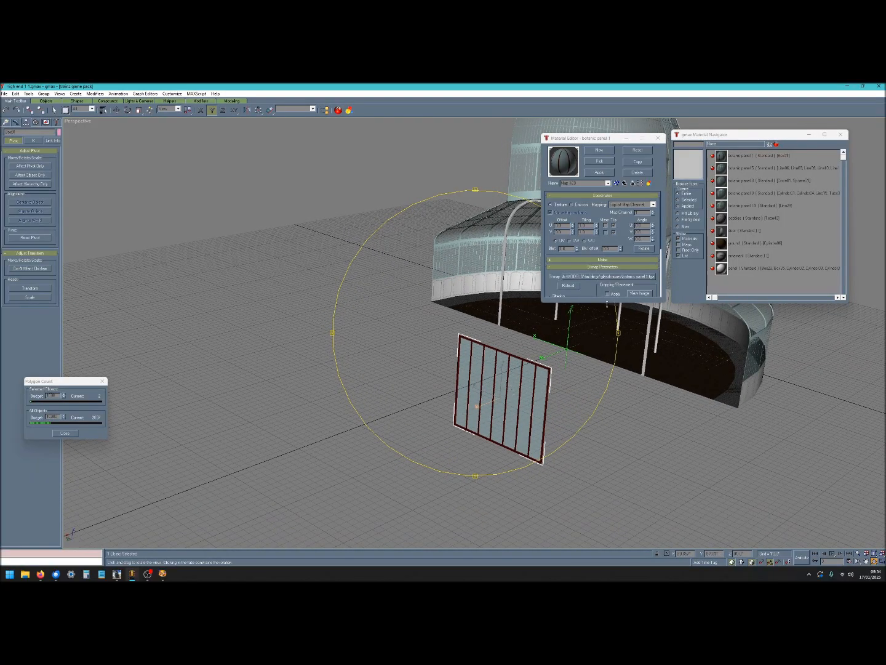
# Switch to Paint Shop Pro, undo the dark red fill of the frame bars in botanic panel 1.tga, and save it.
pyautogui.click(163, 573)
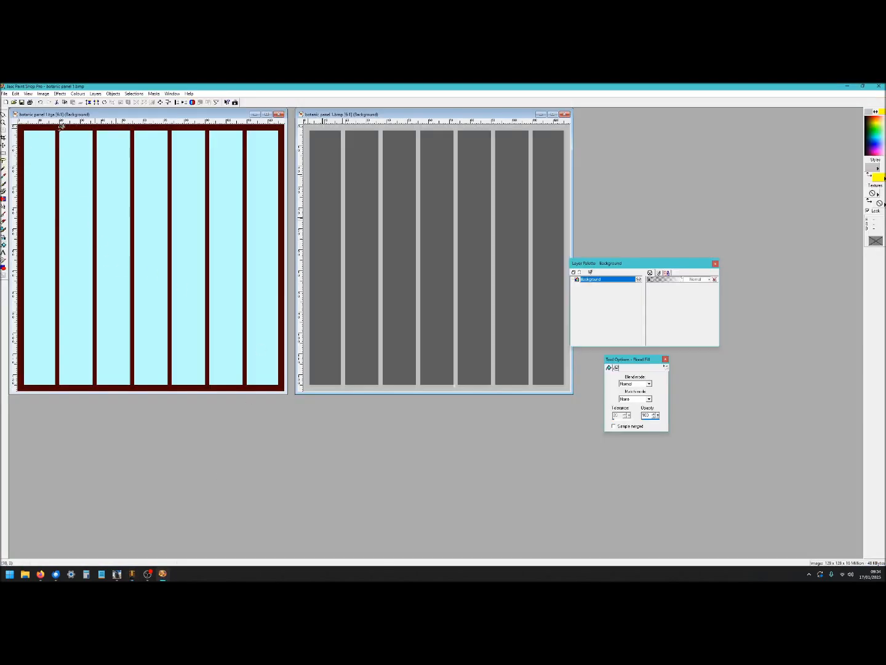
pyautogui.click(102, 117)
pyautogui.click(41, 103)
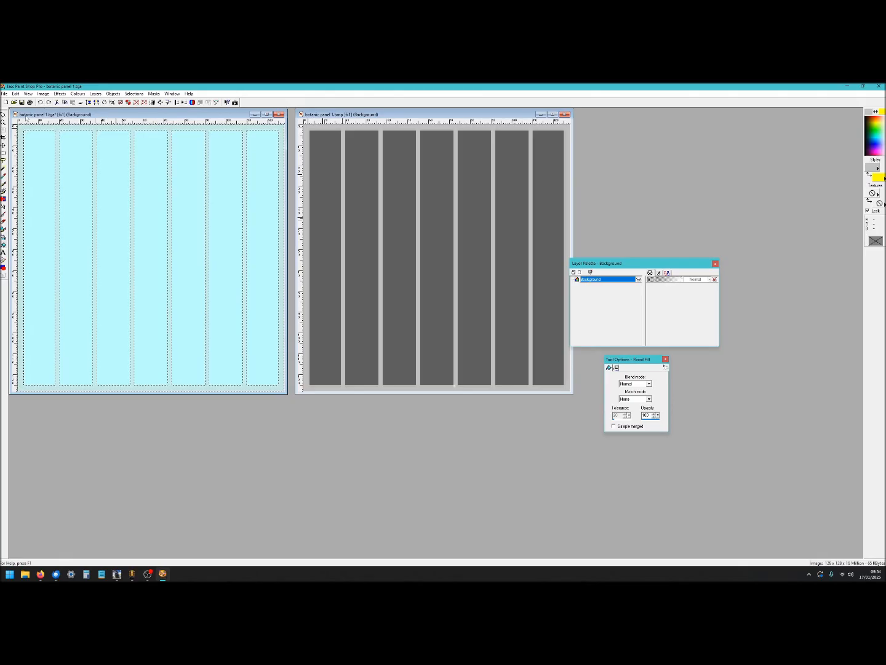
pyautogui.click(22, 102)
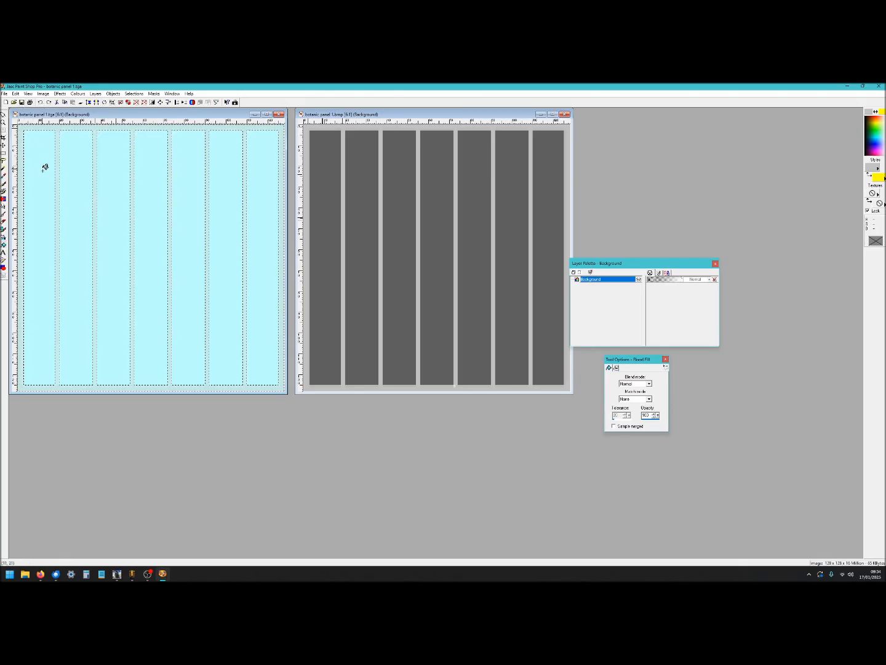
# Undo the opacity image's edits back to white bars with dark grey panes, clear the selection, and save the image.
pyautogui.click(385, 117)
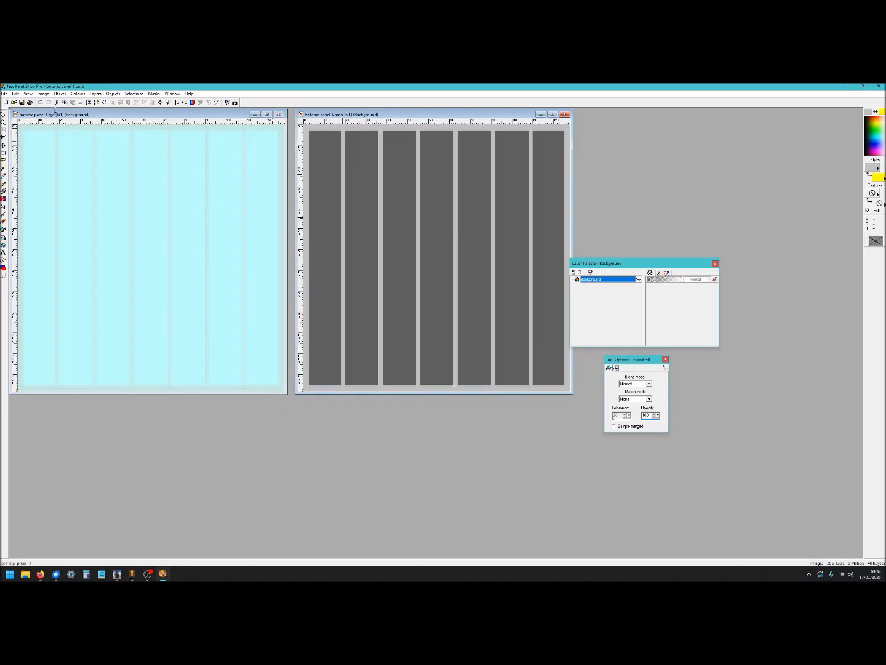
pyautogui.click(40, 103)
pyautogui.click(40, 103)
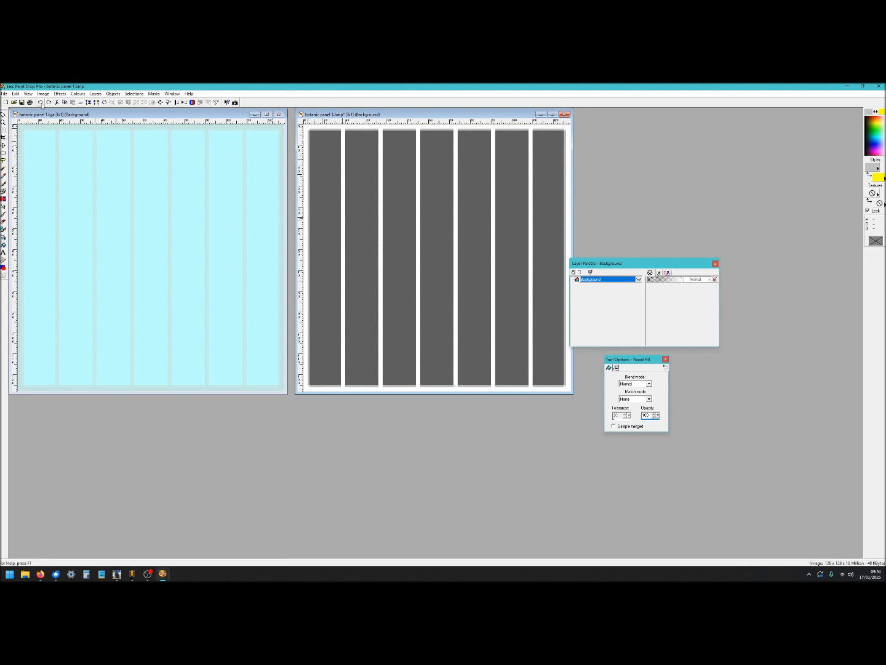
pyautogui.click(40, 103)
pyautogui.click(40, 103)
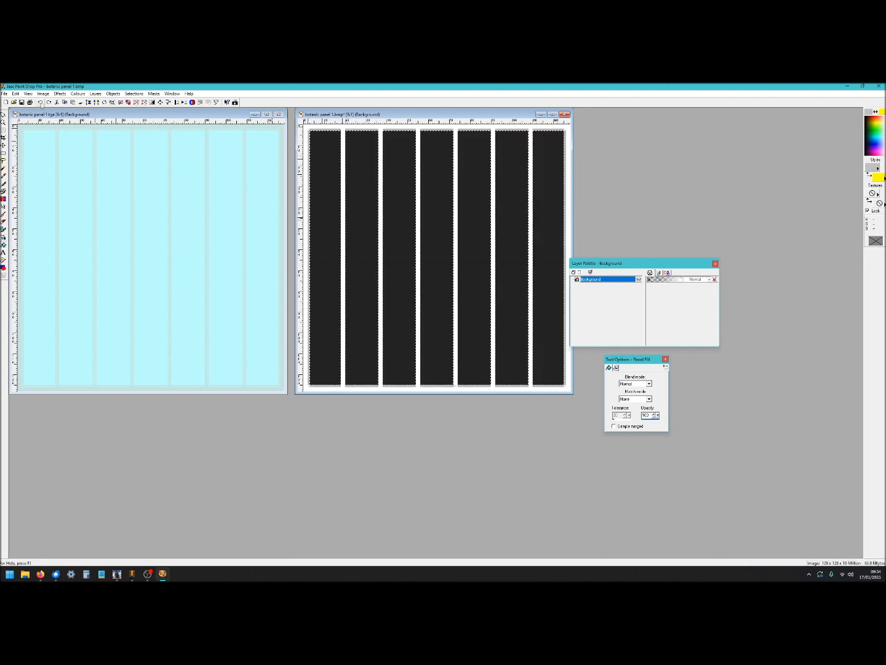
pyautogui.click(40, 102)
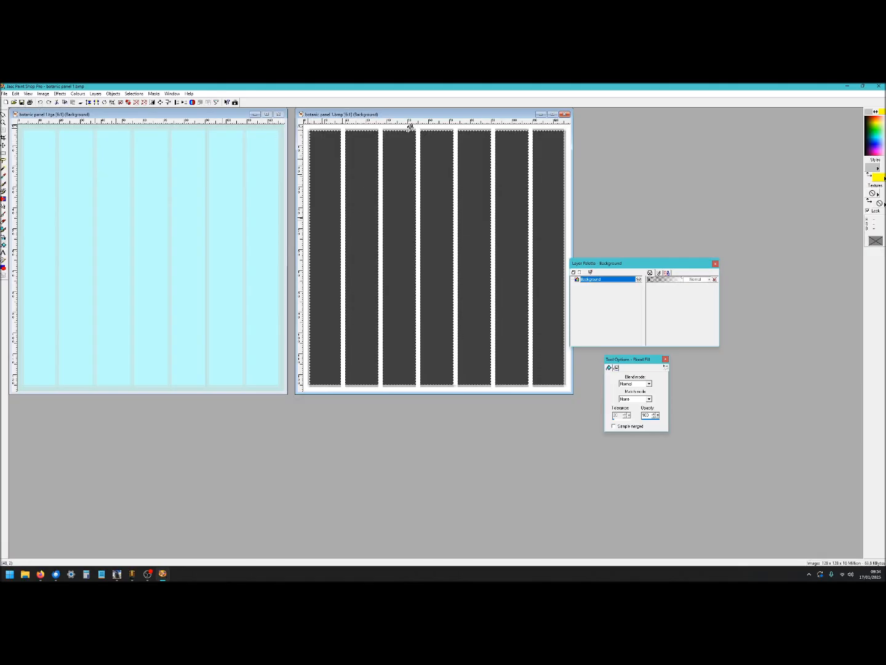
pyautogui.click(120, 102)
pyautogui.click(22, 102)
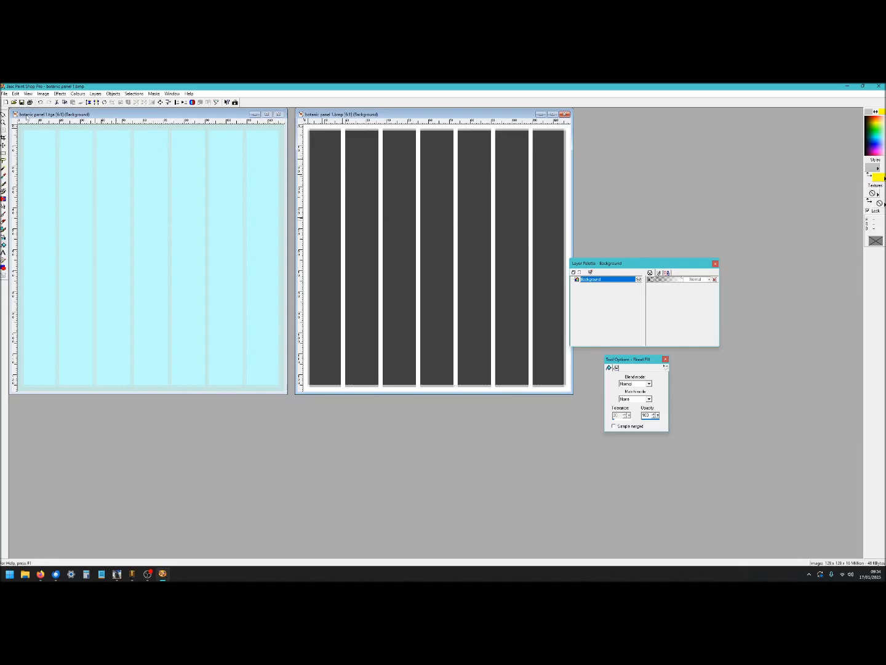
# Switch to gmax and reload the diffuse and opacity bitmaps of "botanic panel 1".
pyautogui.click(132, 574)
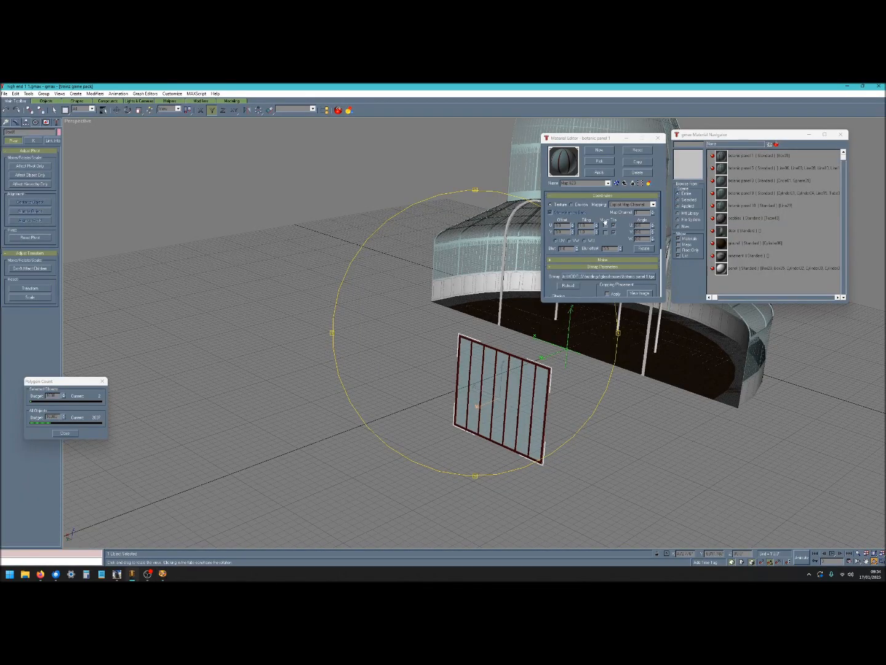
pyautogui.click(582, 184)
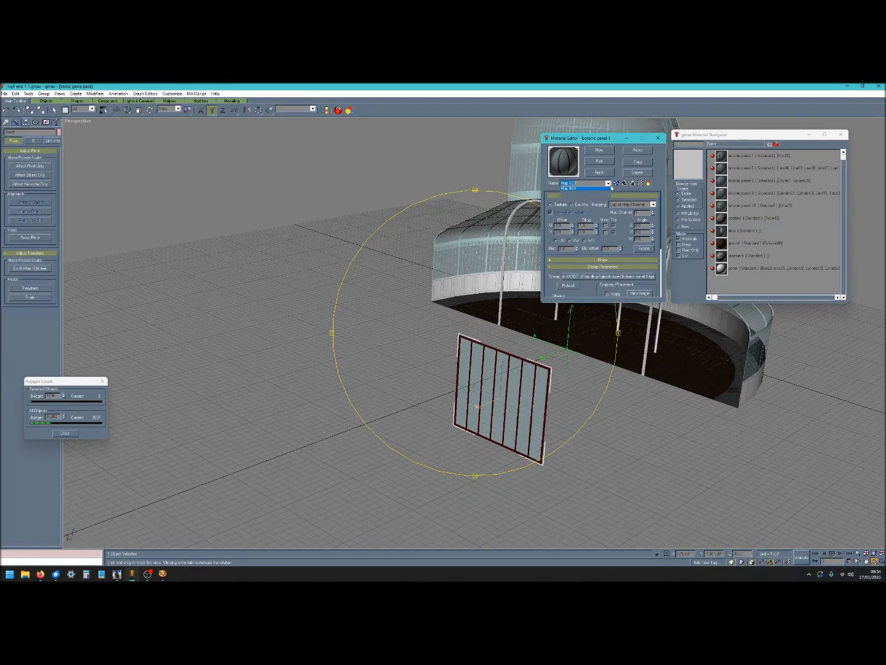
pyautogui.click(576, 193)
pyautogui.click(614, 231)
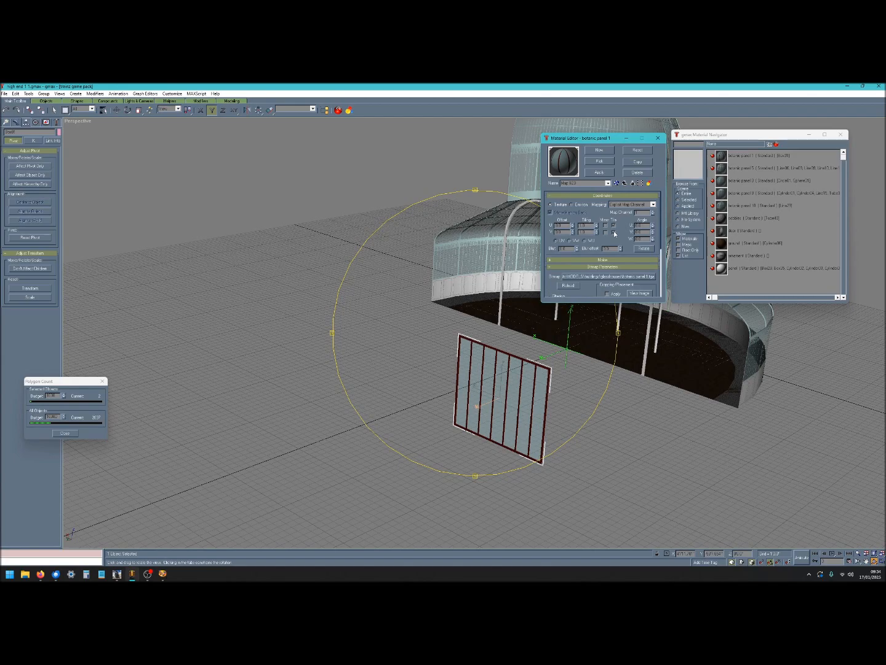
pyautogui.click(572, 287)
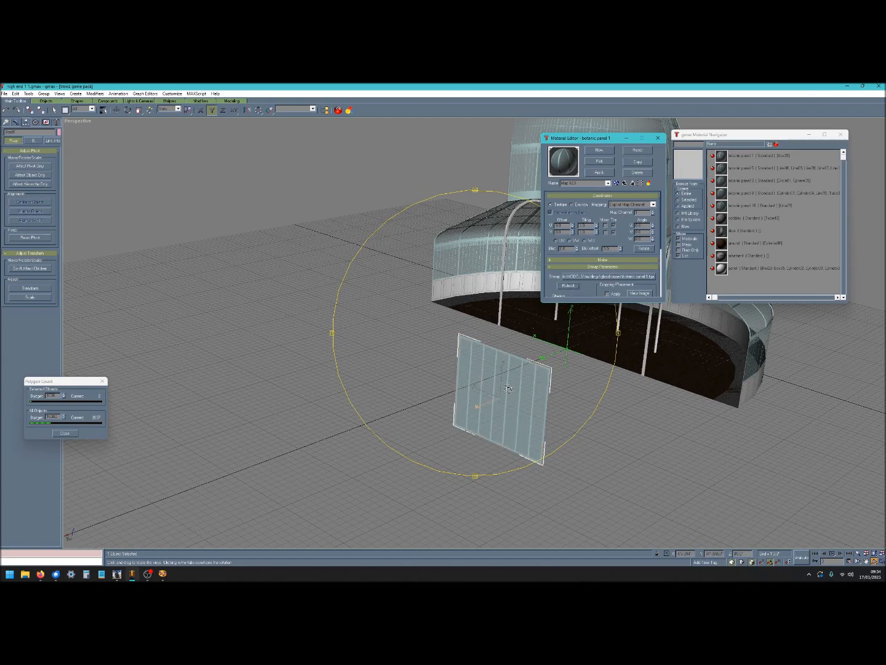
pyautogui.click(608, 183)
pyautogui.click(600, 190)
pyautogui.click(620, 264)
# Examine the transparent look of the glass panel and the domed greenhouse from several sides and distances.
pyautogui.moveTo(469, 413); pyautogui.dragTo(429, 426)
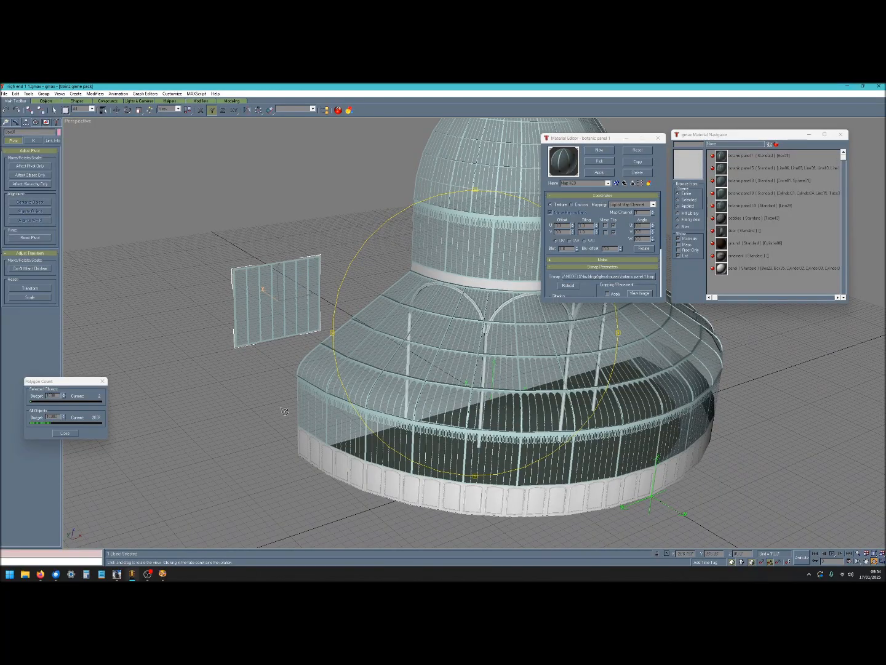
pyautogui.scroll(-2, 287, 411)
pyautogui.scroll(2, 294, 409)
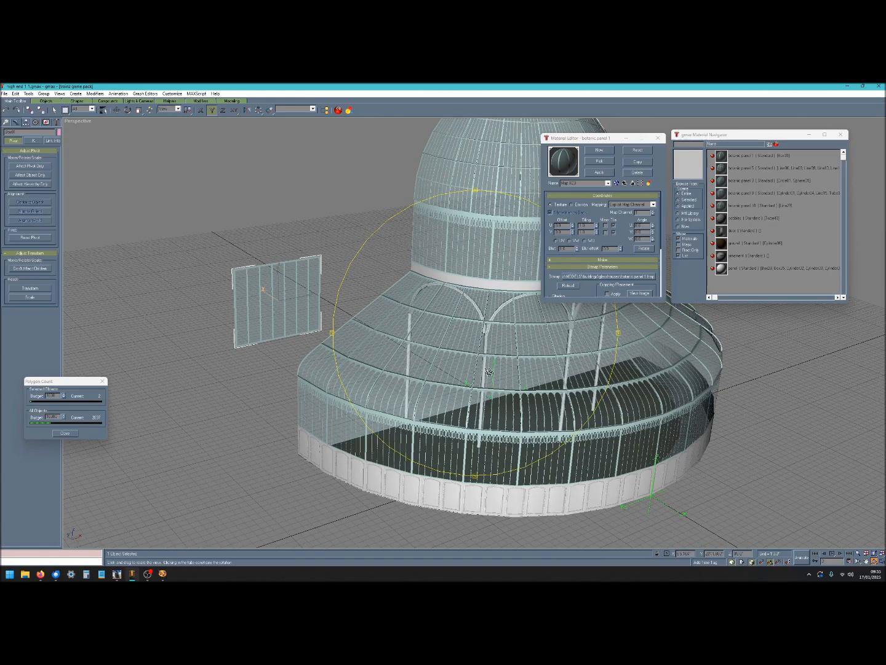
pyautogui.moveTo(506, 394)
pyautogui.mouseDown()
pyautogui.moveTo(516, 401)
pyautogui.moveTo(490, 399)
pyautogui.moveTo(508, 397)
pyautogui.mouseUp()
pyautogui.moveTo(386, 375)
pyautogui.mouseDown()
pyautogui.moveTo(401, 364)
pyautogui.moveTo(369, 373)
pyautogui.mouseUp()
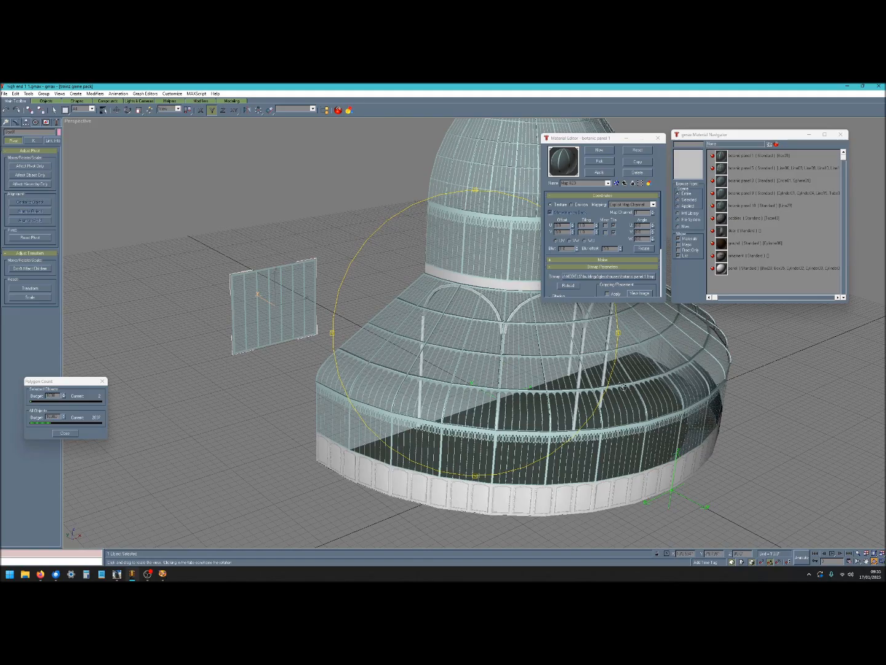
pyautogui.moveTo(515, 376); pyautogui.dragTo(458, 378)
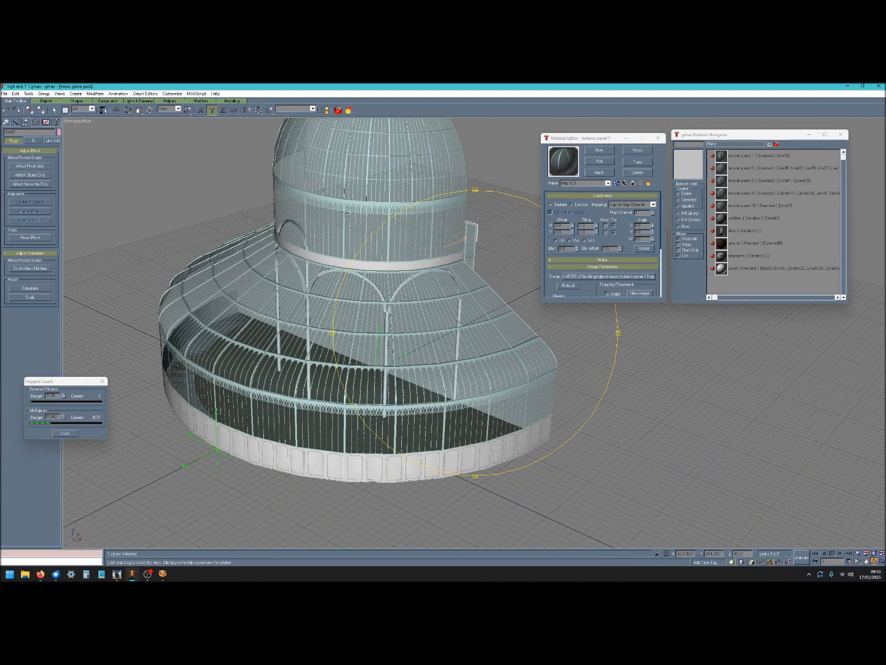
pyautogui.moveTo(407, 277)
pyautogui.mouseDown()
pyautogui.moveTo(395, 260)
pyautogui.moveTo(399, 276)
pyautogui.moveTo(374, 291)
pyautogui.moveTo(395, 268)
pyautogui.mouseUp()
pyautogui.scroll(-4, 423, 325)
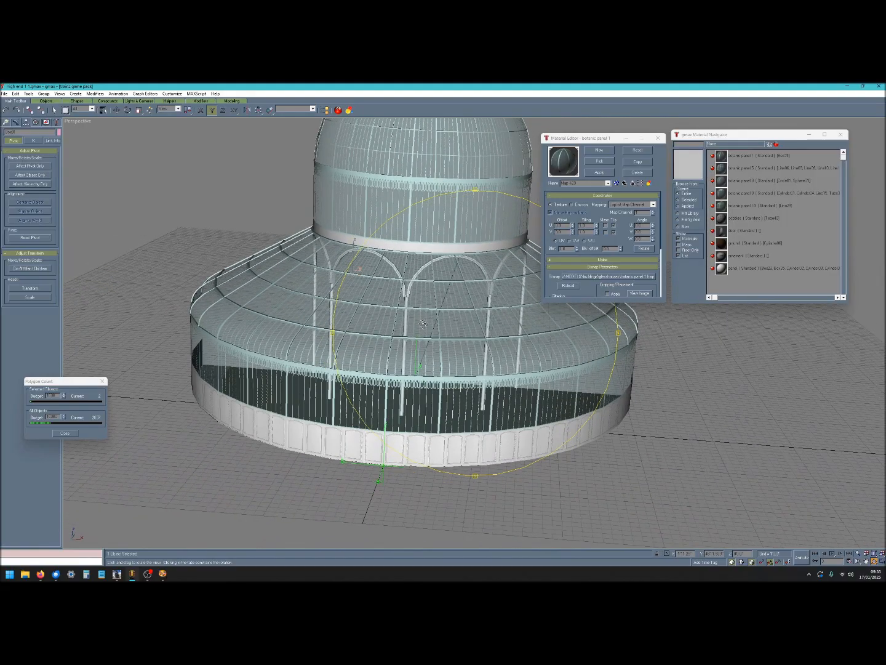
pyautogui.moveTo(419, 332); pyautogui.dragTo(425, 348)
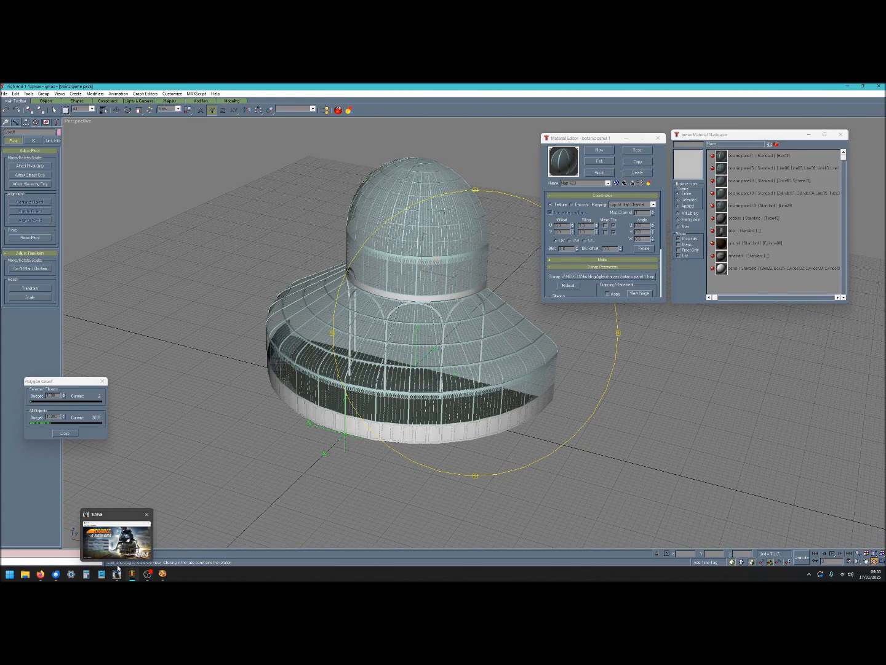
pyautogui.moveTo(430, 329); pyautogui.dragTo(429, 330)
pyautogui.moveTo(493, 338); pyautogui.dragTo(476, 346)
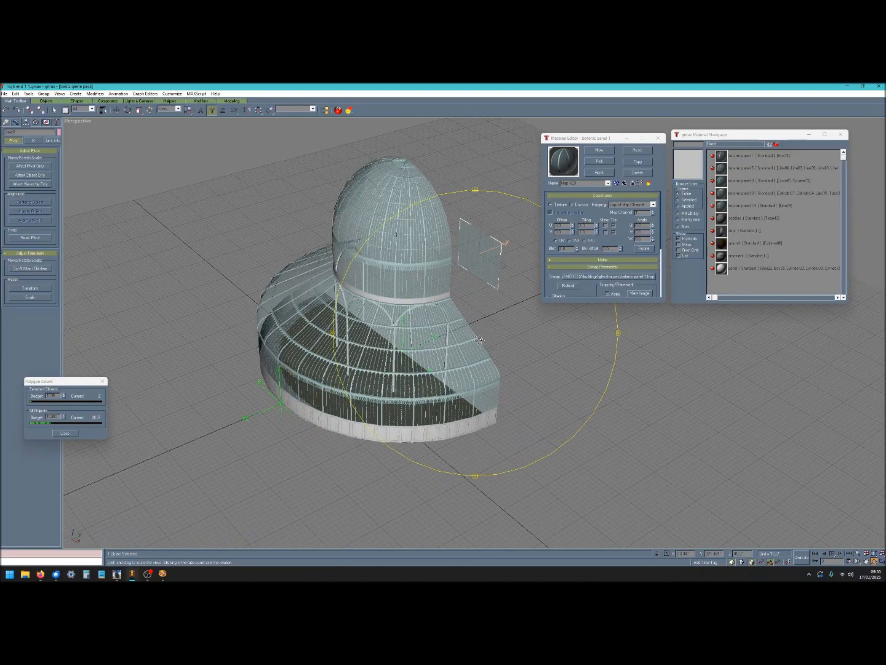